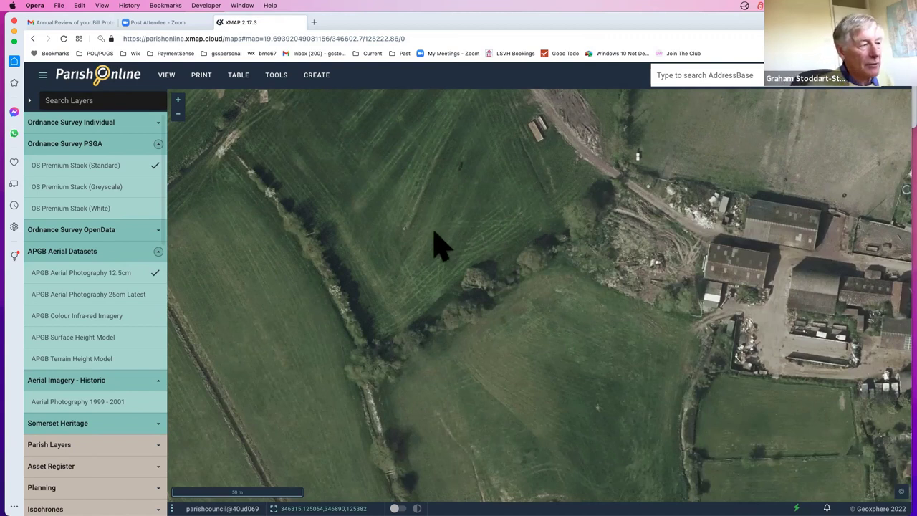
- Raise the OS Premium Stack (Standard) layer's opacity to 100, and fade the layer out again
{"action": "mouse_move", "coordinate": [129, 285]}
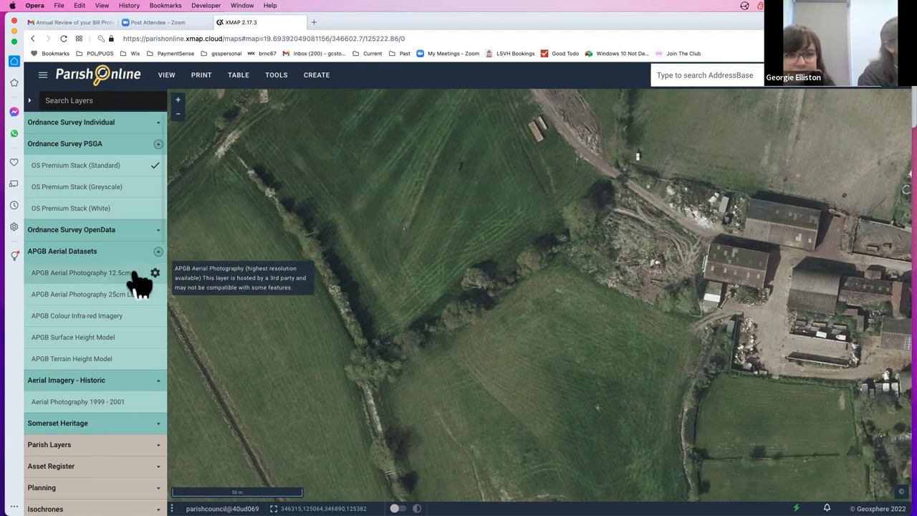
{"action": "left_click", "coordinate": [131, 275]}
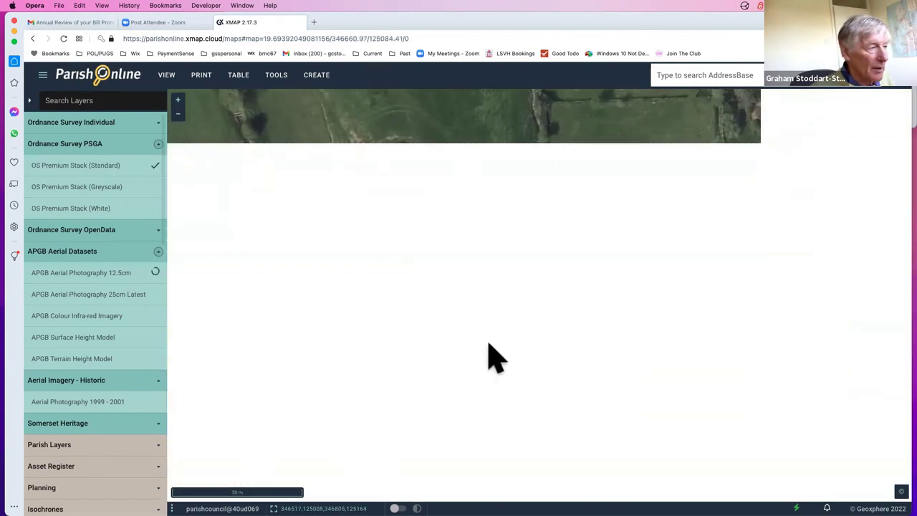
{"action": "left_click", "coordinate": [156, 172]}
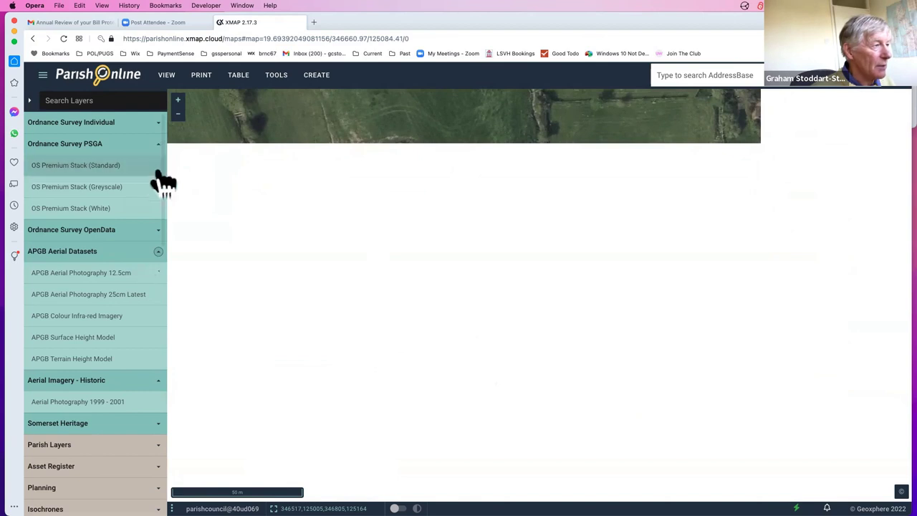
{"action": "left_click", "coordinate": [155, 170]}
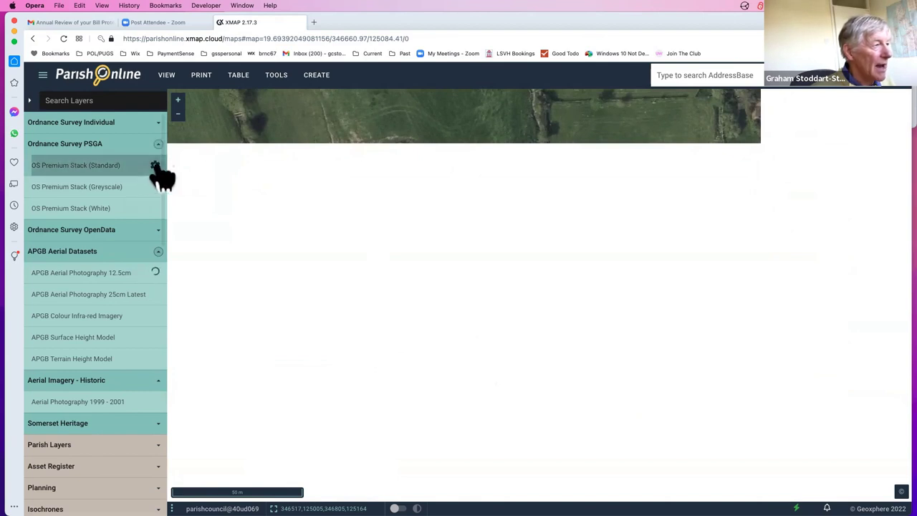
{"action": "left_click", "coordinate": [155, 166]}
{"action": "left_click_drag", "start_coordinate": [206, 179], "coordinate": [268, 187]}
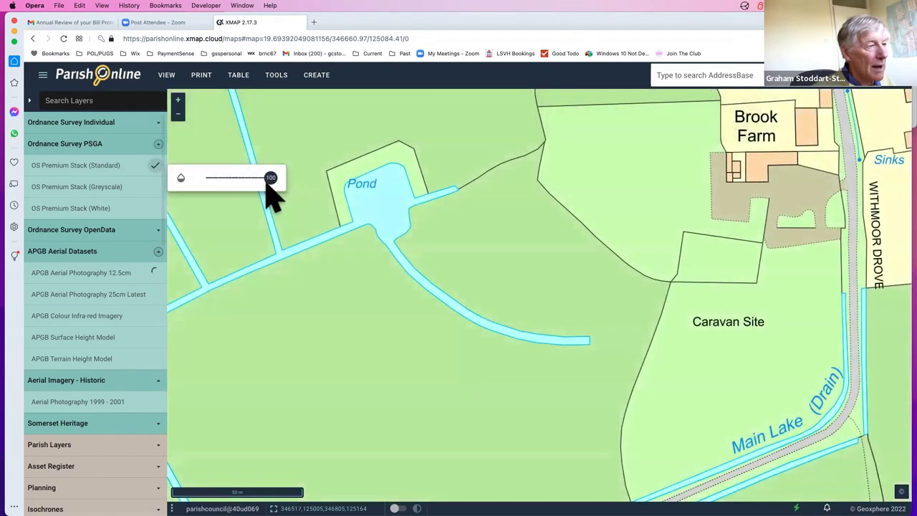
{"action": "left_click", "coordinate": [155, 165]}
{"action": "left_click_drag", "start_coordinate": [269, 177], "coordinate": [179, 174]}
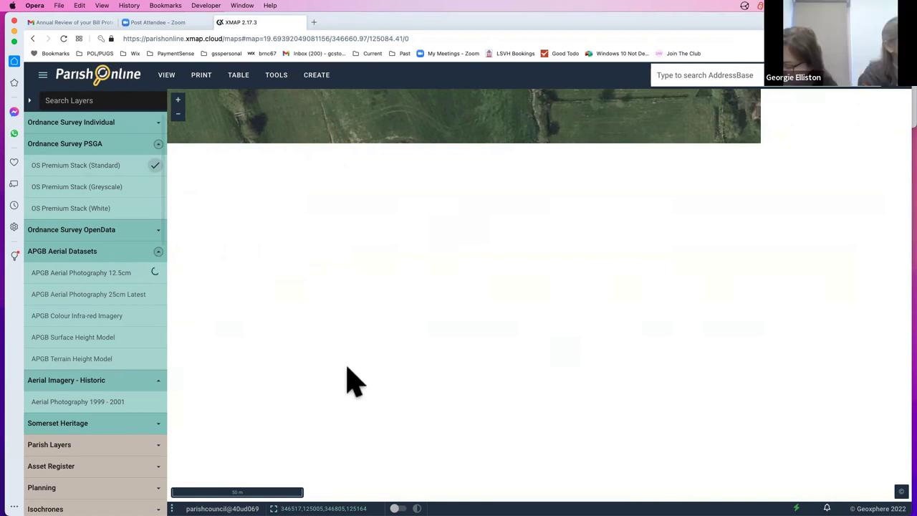
- Turn off the APGB Aerial Photography 12.5cm layer and set the OS Premium Stack (Standard) layer's opacity to 100
{"action": "left_click", "coordinate": [121, 281]}
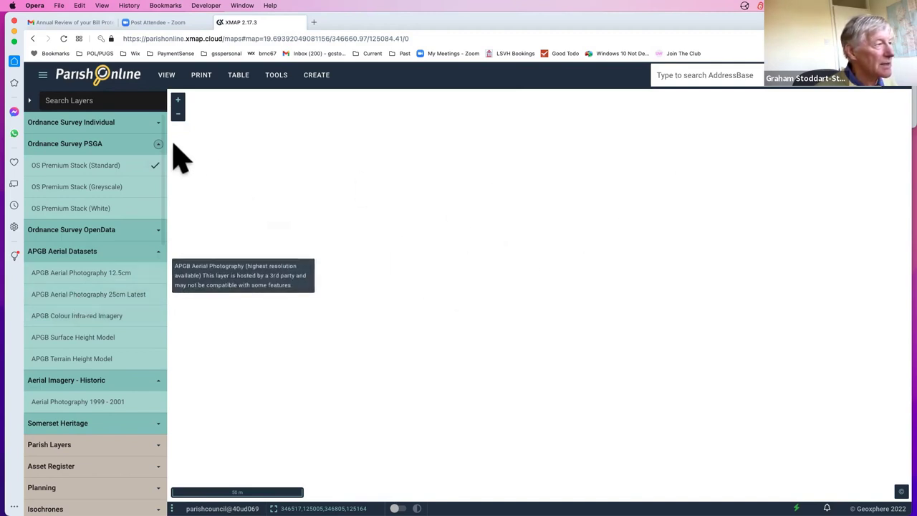
{"action": "left_click", "coordinate": [143, 172]}
{"action": "left_click", "coordinate": [157, 168]}
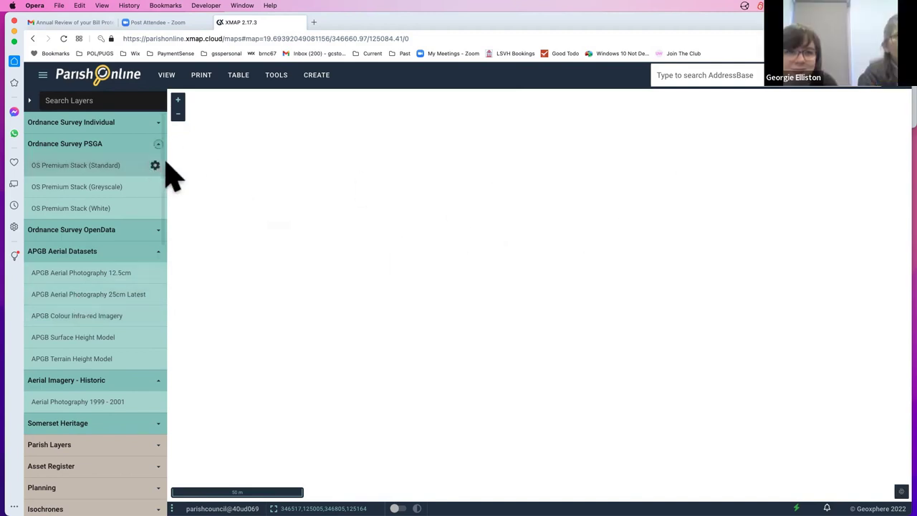
{"action": "left_click", "coordinate": [154, 166]}
{"action": "left_click_drag", "start_coordinate": [206, 177], "coordinate": [281, 181]}
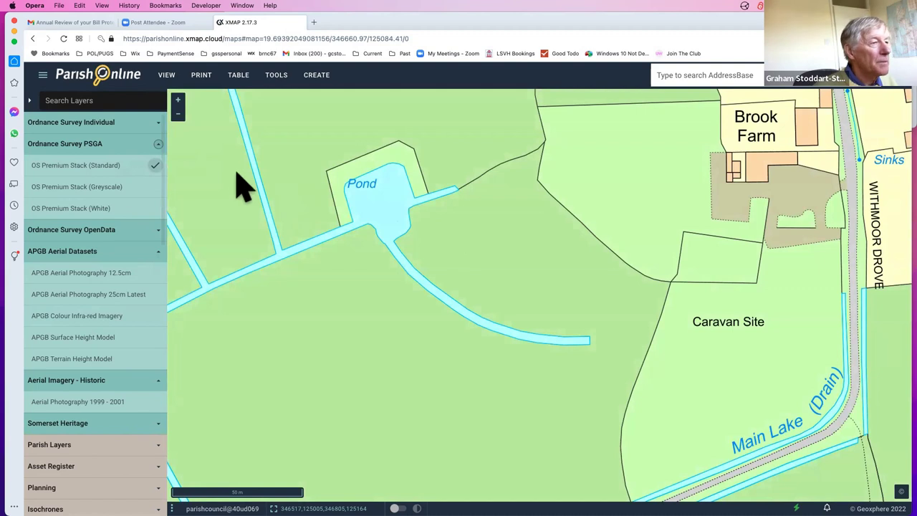
- Measure the area of the Caravan Site parcel by tracing its boundary along the Main Lake drain, Withmoor Drove and the northern plots
{"action": "left_click_drag", "start_coordinate": [493, 173], "coordinate": [405, 211]}
{"action": "scroll", "coordinate": [402, 201], "scroll_direction": "right", "scroll_amount": 3}
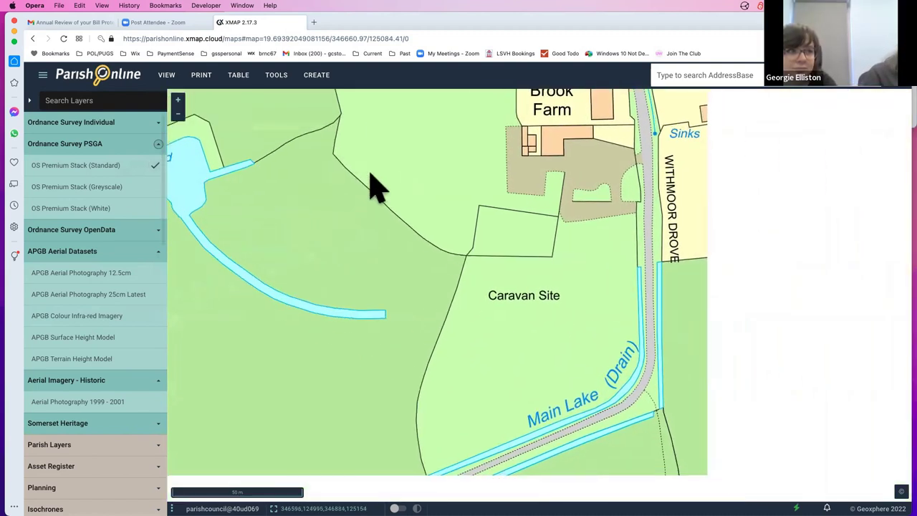
{"action": "scroll", "coordinate": [364, 239], "scroll_direction": "down", "scroll_amount": 3}
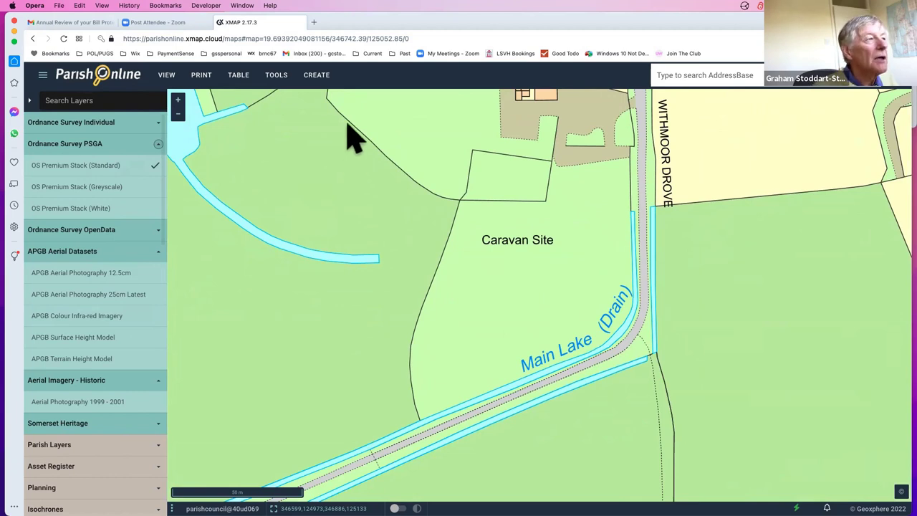
{"action": "left_click", "coordinate": [276, 79]}
{"action": "left_click", "coordinate": [280, 106]}
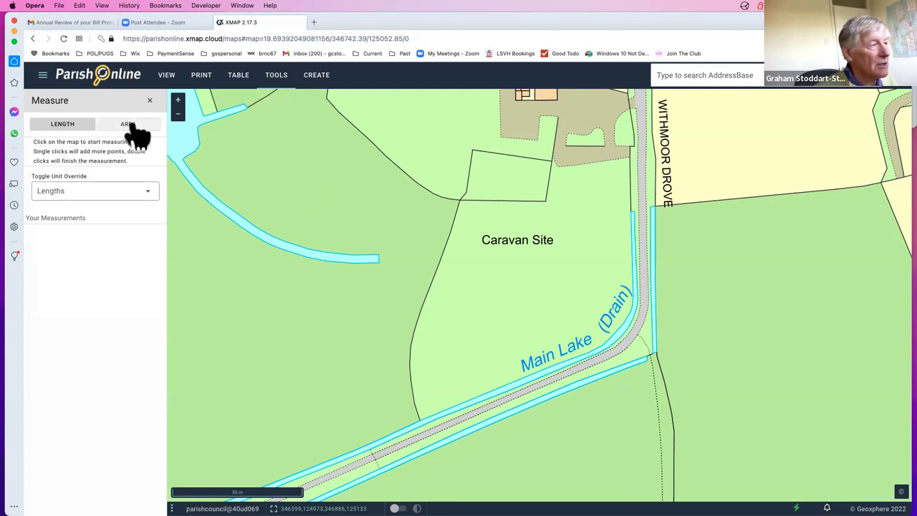
{"action": "left_click", "coordinate": [132, 125]}
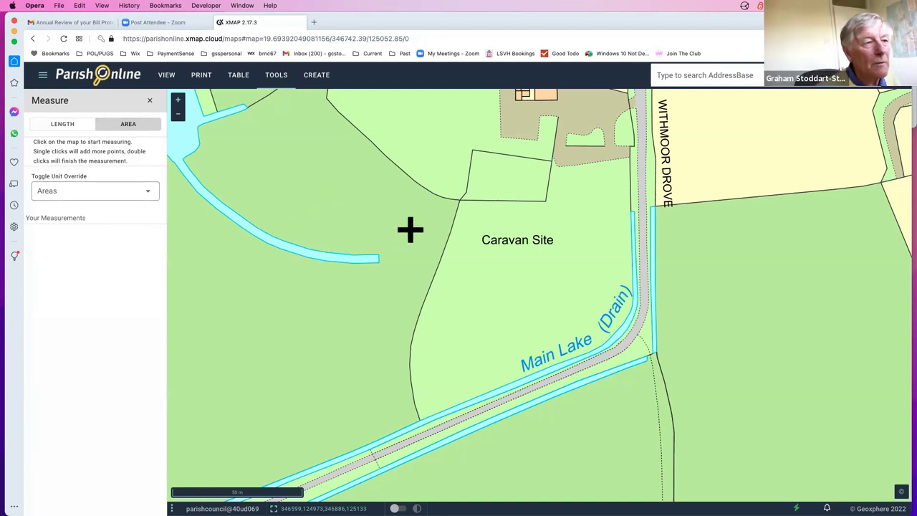
{"action": "left_click", "coordinate": [458, 202]}
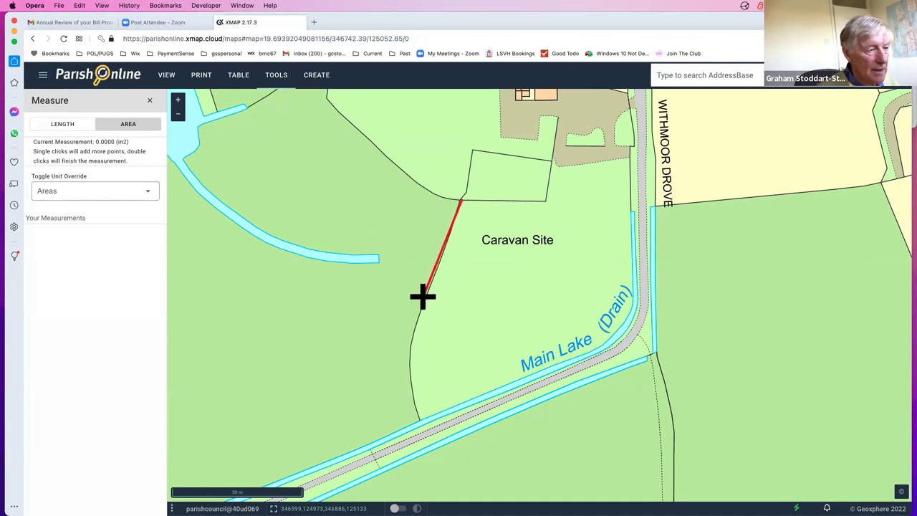
{"action": "left_click", "coordinate": [411, 340]}
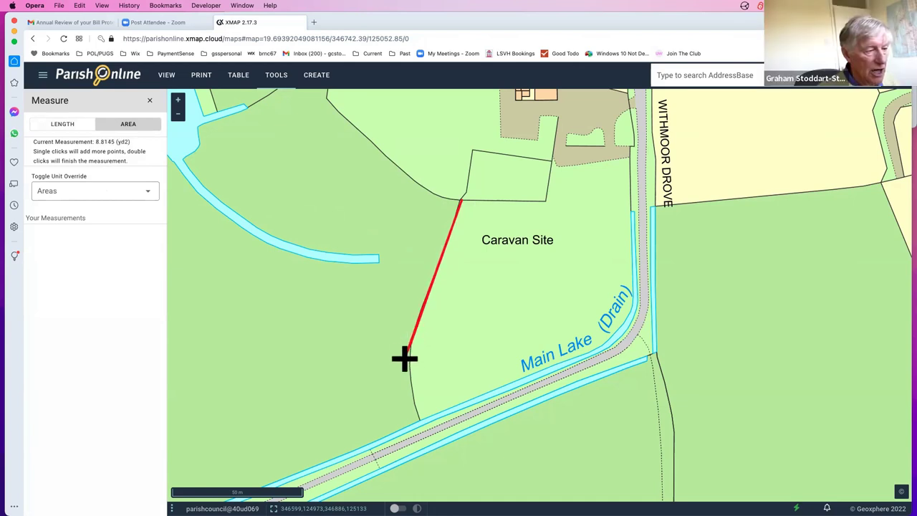
{"action": "left_click", "coordinate": [419, 420]}
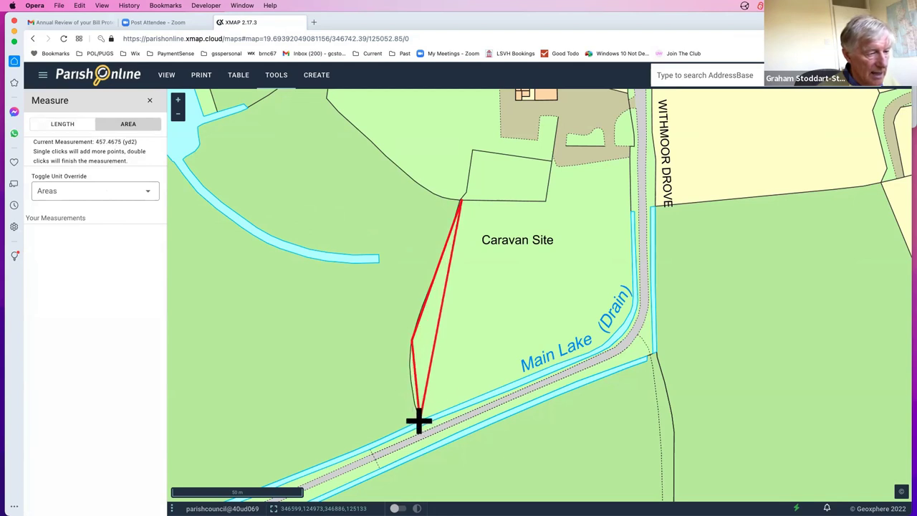
{"action": "left_click", "coordinate": [608, 343]}
{"action": "left_click", "coordinate": [632, 260]}
{"action": "left_click", "coordinate": [628, 158]}
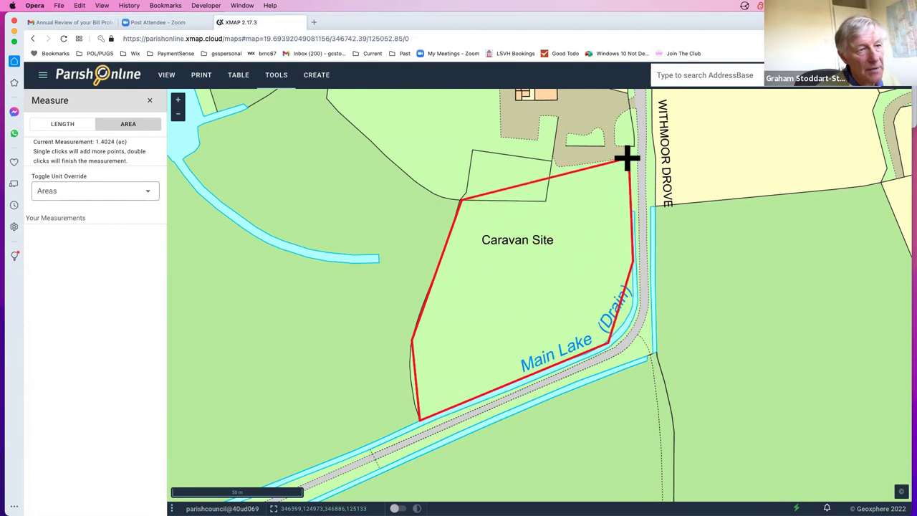
{"action": "left_click", "coordinate": [559, 167]}
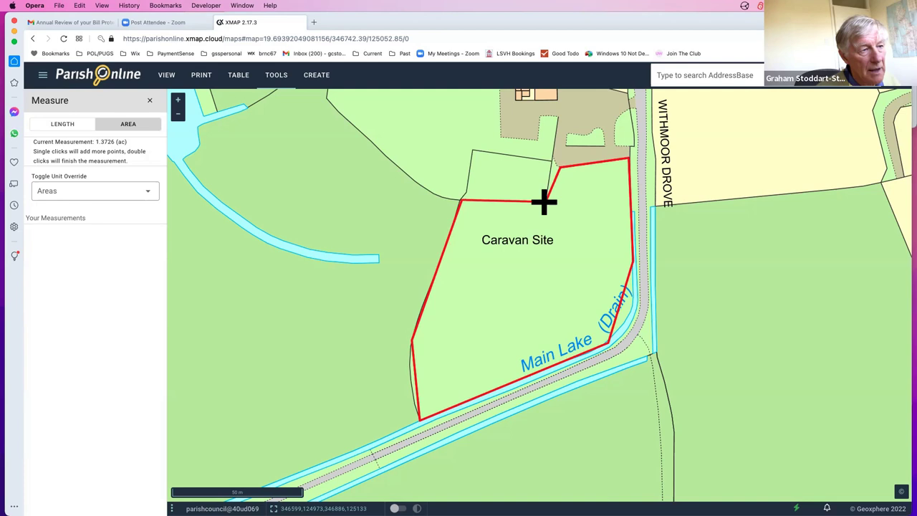
{"action": "double_click", "coordinate": [544, 203]}
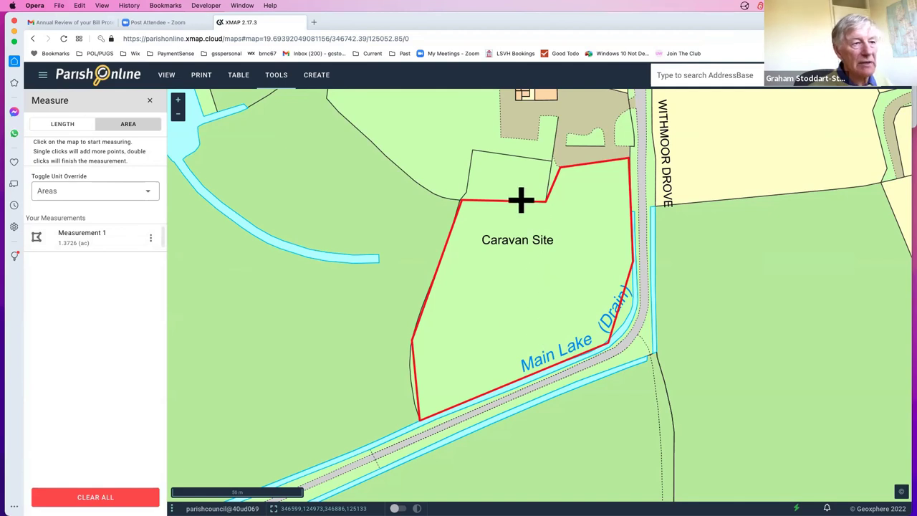
- Measure the straight-line distance from the Caravan Site label to the building north of it, and view the last measurement's options
{"action": "left_click", "coordinate": [60, 128]}
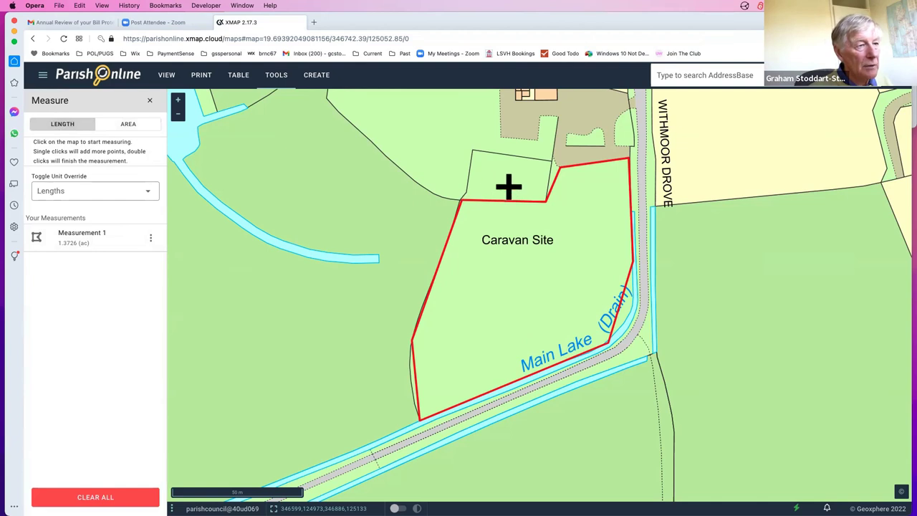
{"action": "left_click", "coordinate": [523, 240]}
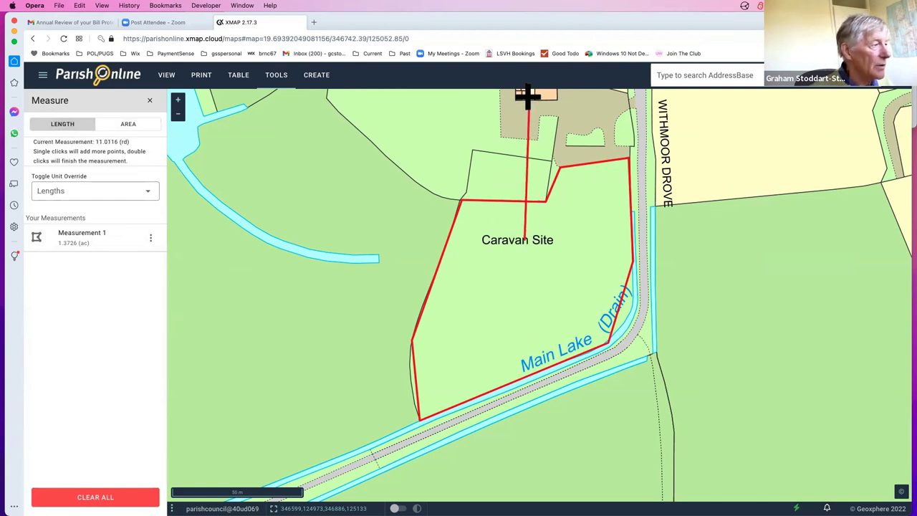
{"action": "double_click", "coordinate": [527, 99]}
{"action": "left_click", "coordinate": [527, 100]}
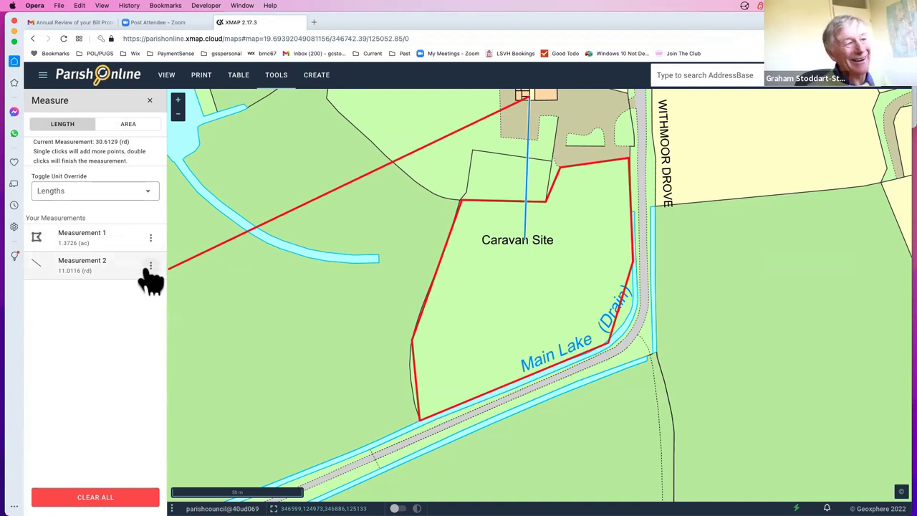
{"action": "double_click", "coordinate": [527, 94]}
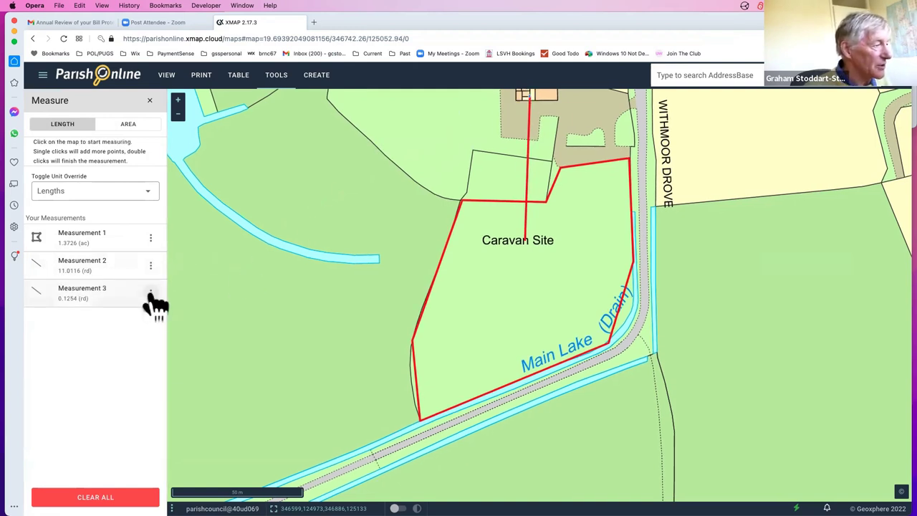
{"action": "left_click", "coordinate": [151, 292]}
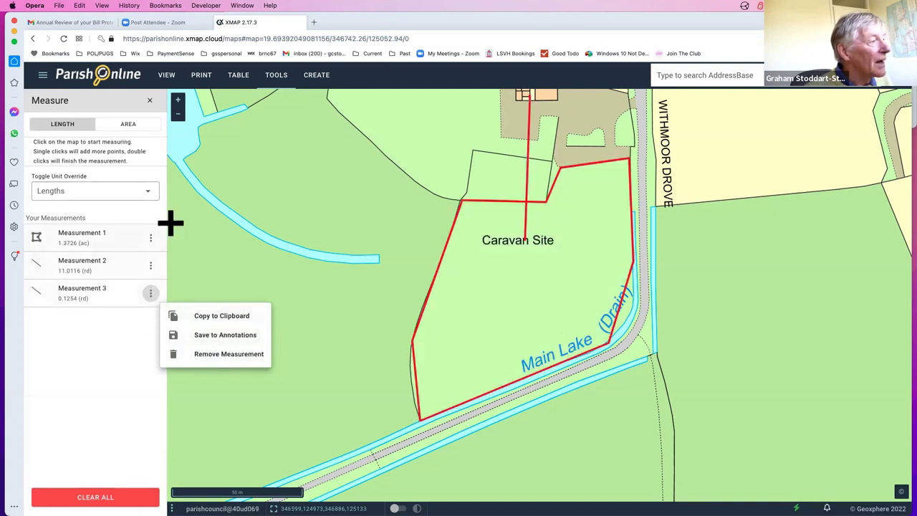
{"action": "left_click", "coordinate": [214, 208]}
- Set the length unit to Kilometers and measure a distance across the field beside the curved watercourse west of the Caravan Site
{"action": "left_click", "coordinate": [213, 208]}
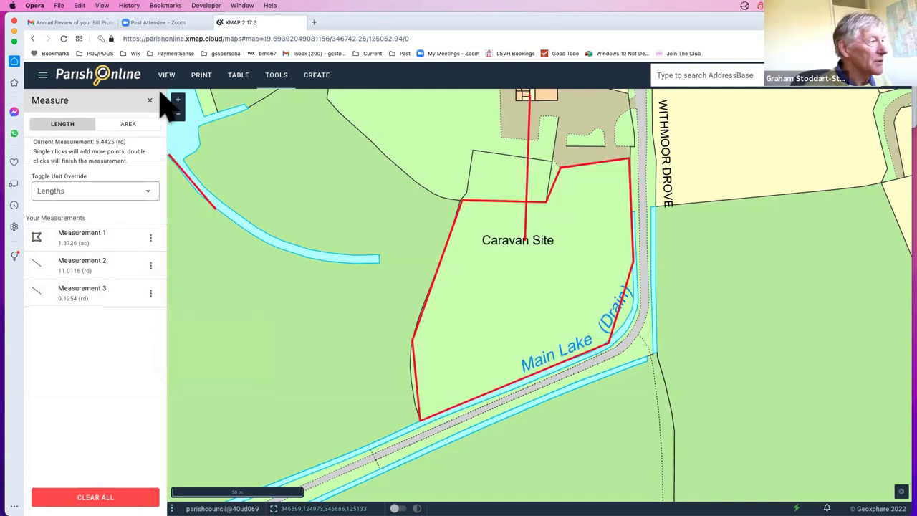
{"action": "left_click", "coordinate": [148, 192]}
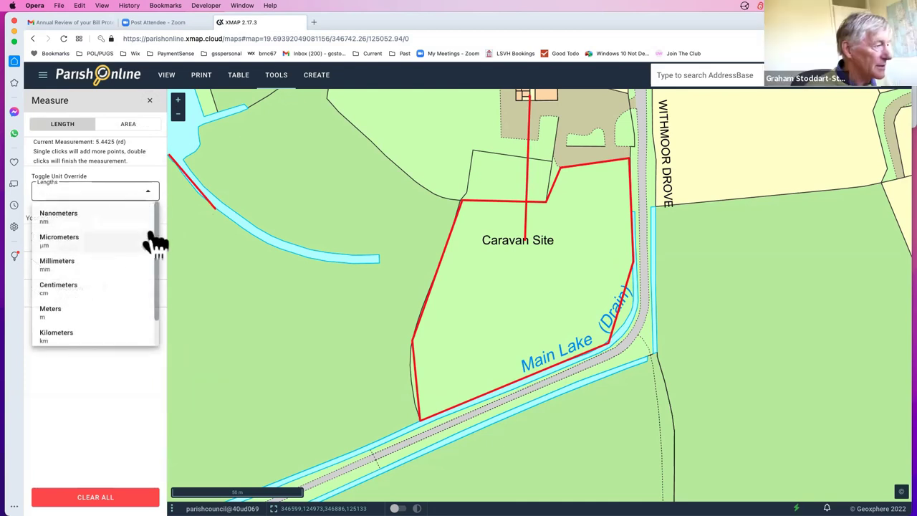
{"action": "scroll", "coordinate": [157, 244], "scroll_direction": "down", "scroll_amount": 1}
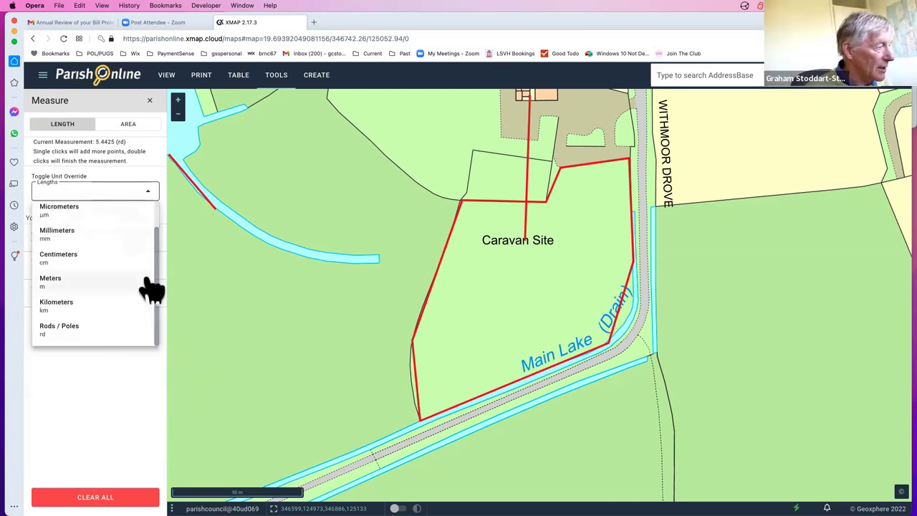
{"action": "left_click", "coordinate": [61, 306]}
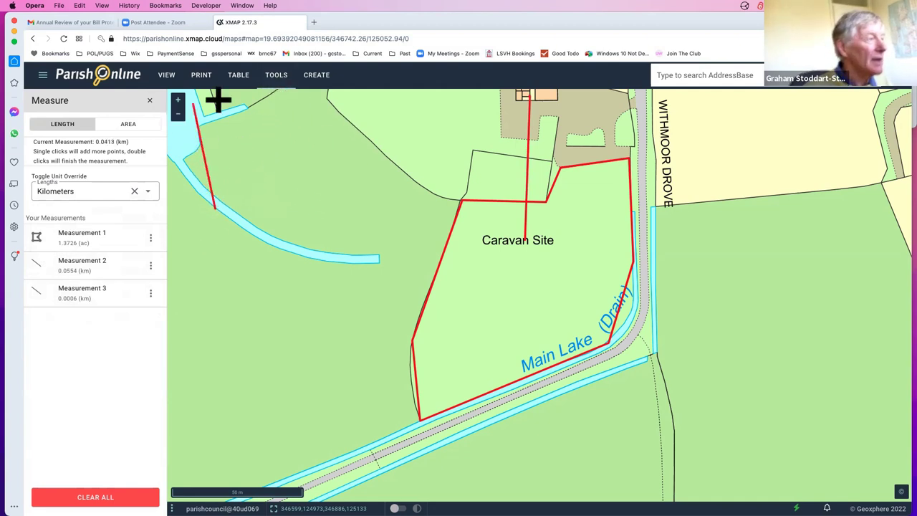
{"action": "left_click", "coordinate": [378, 219]}
{"action": "double_click", "coordinate": [212, 209]}
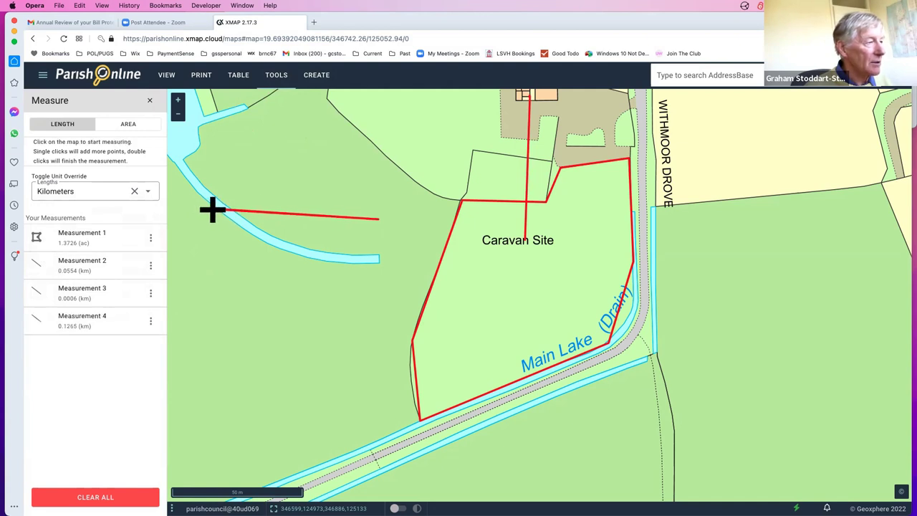
- Delete all measurements and close the Measure tool
{"action": "left_click", "coordinate": [95, 496]}
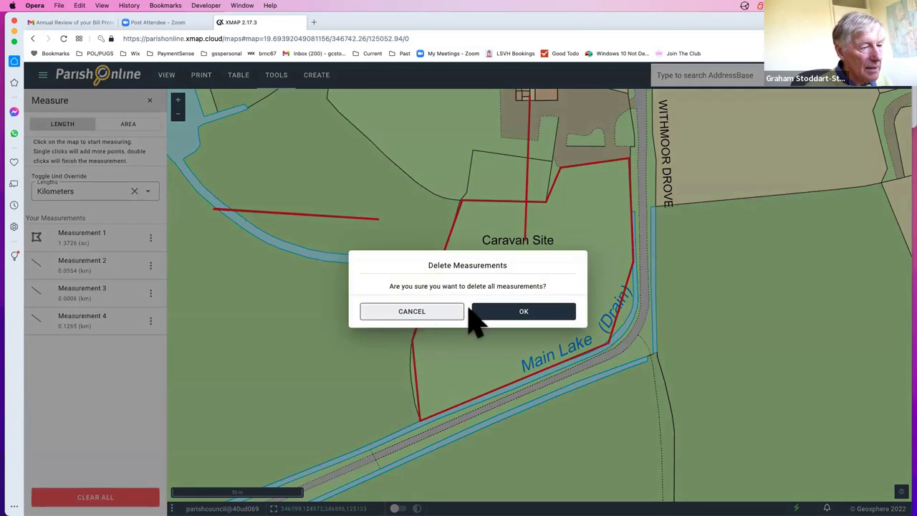
{"action": "left_click", "coordinate": [526, 312]}
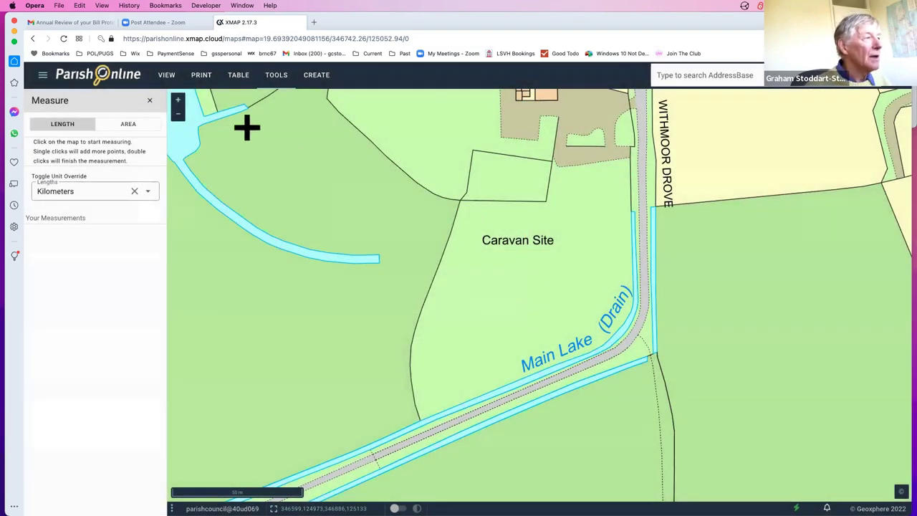
{"action": "left_click", "coordinate": [150, 101]}
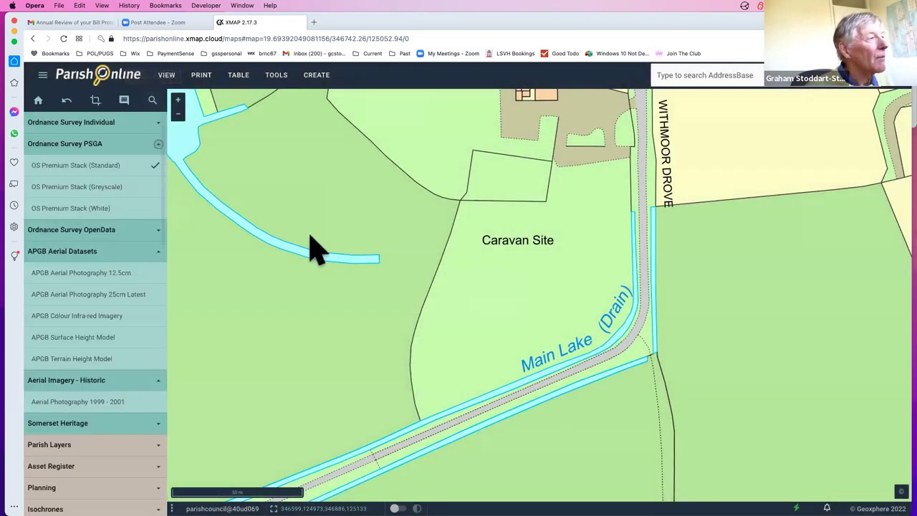
- Zoom the map out two levels and move it to show the village around the church and the roads east of it
{"action": "left_click", "coordinate": [178, 119]}
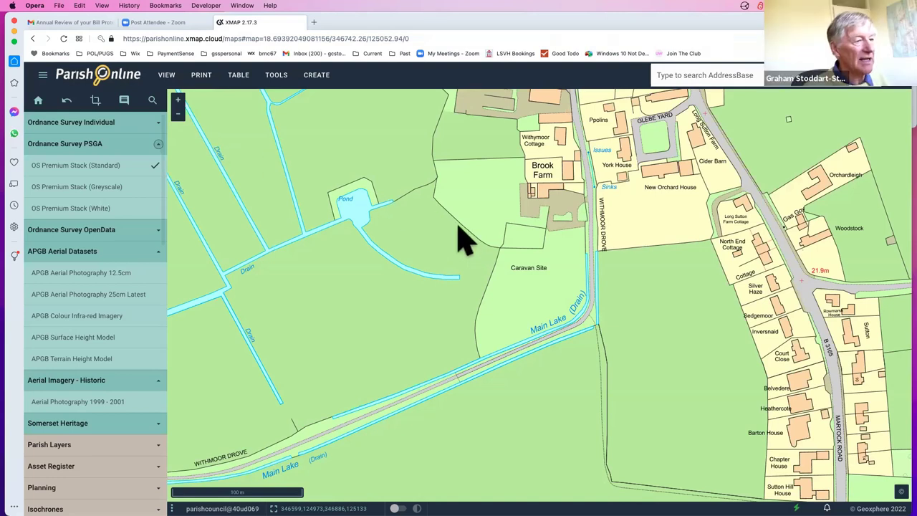
{"action": "left_click", "coordinate": [178, 113]}
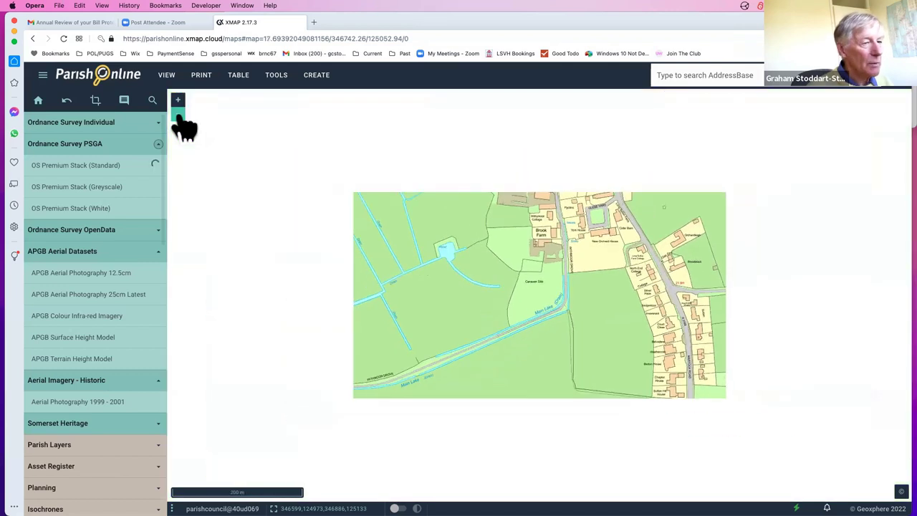
{"action": "left_click_drag", "start_coordinate": [483, 244], "coordinate": [335, 328]}
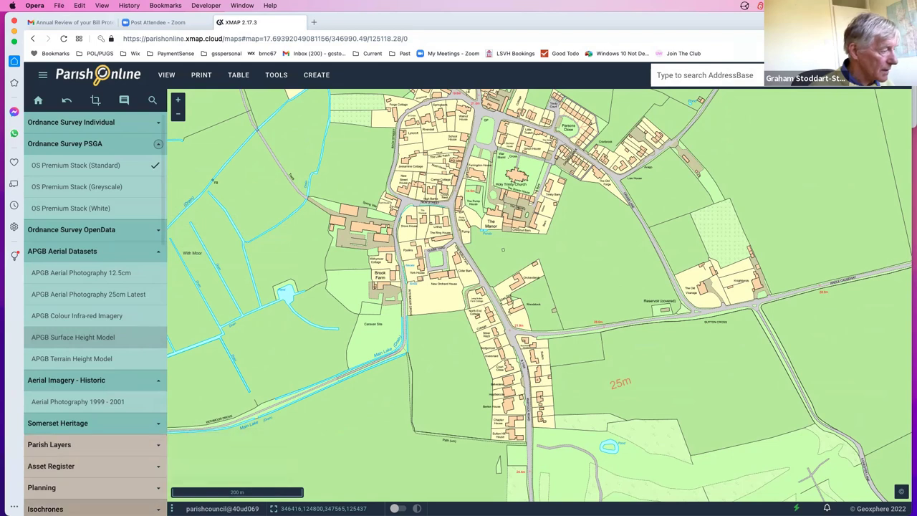
- Show the AddressBase Plus Points layer from the Addresses group and view the address details of The Old Vicarage's point
{"action": "scroll", "coordinate": [143, 451], "scroll_direction": "down", "scroll_amount": 3}
{"action": "left_click", "coordinate": [72, 358]}
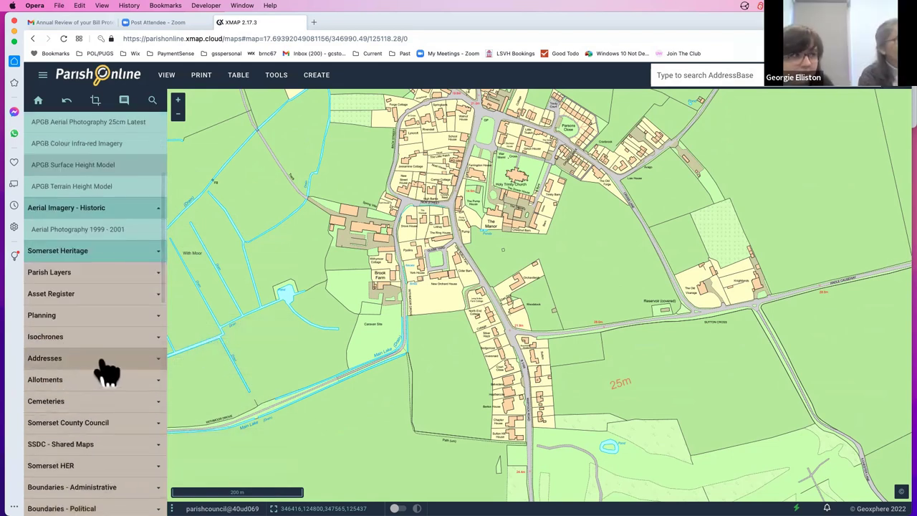
{"action": "left_click", "coordinate": [71, 385]}
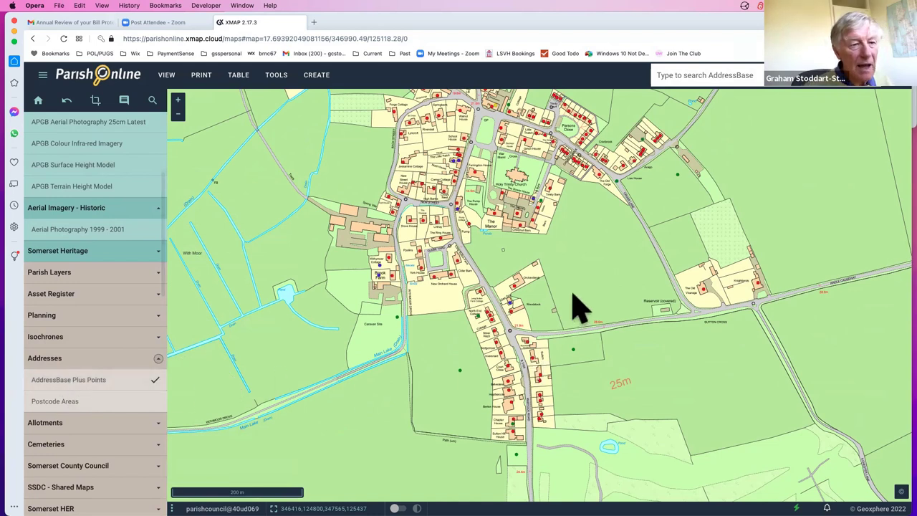
{"action": "left_click", "coordinate": [703, 290]}
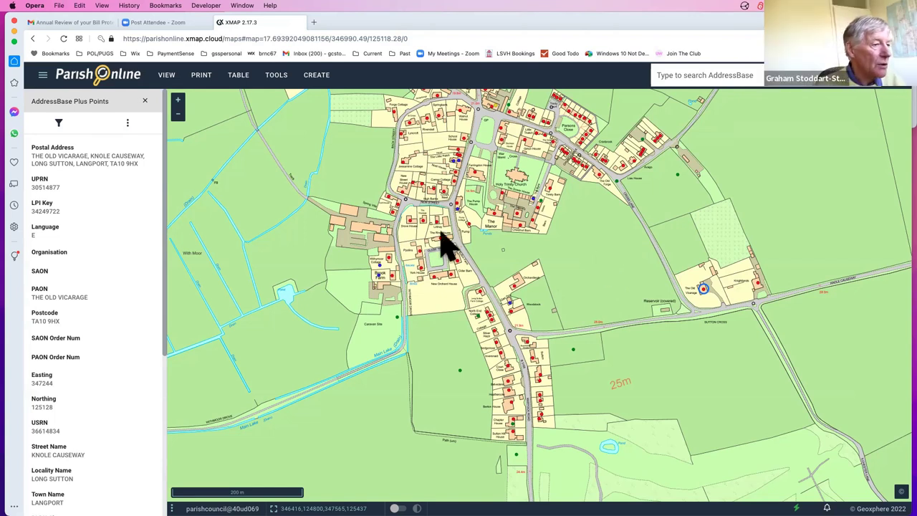
{"action": "left_click", "coordinate": [145, 102]}
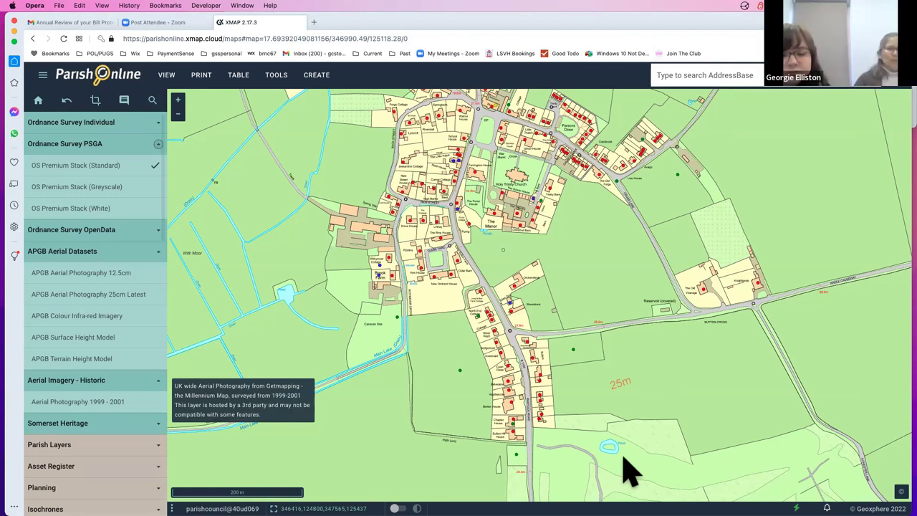
- Annotate the map with a filled circle of about 234 m radius centred on the road junction south of the village
{"action": "left_click", "coordinate": [276, 79]}
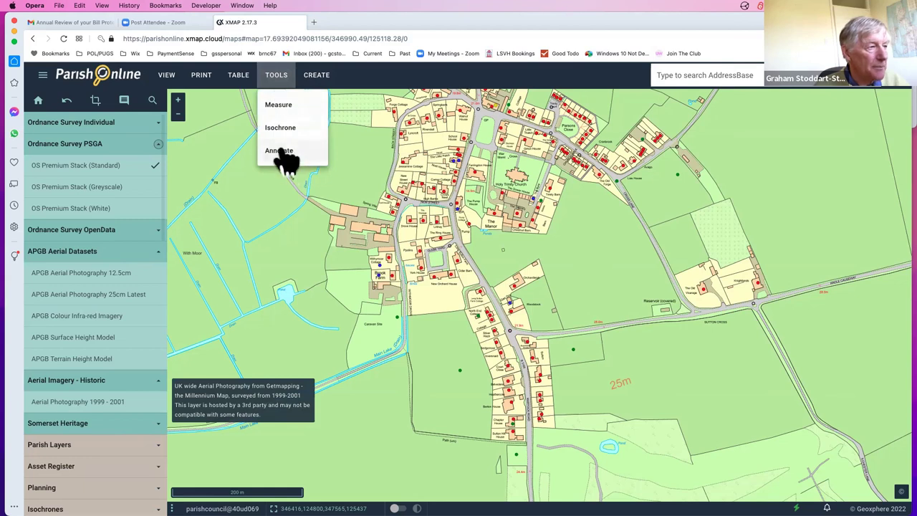
{"action": "left_click", "coordinate": [291, 153]}
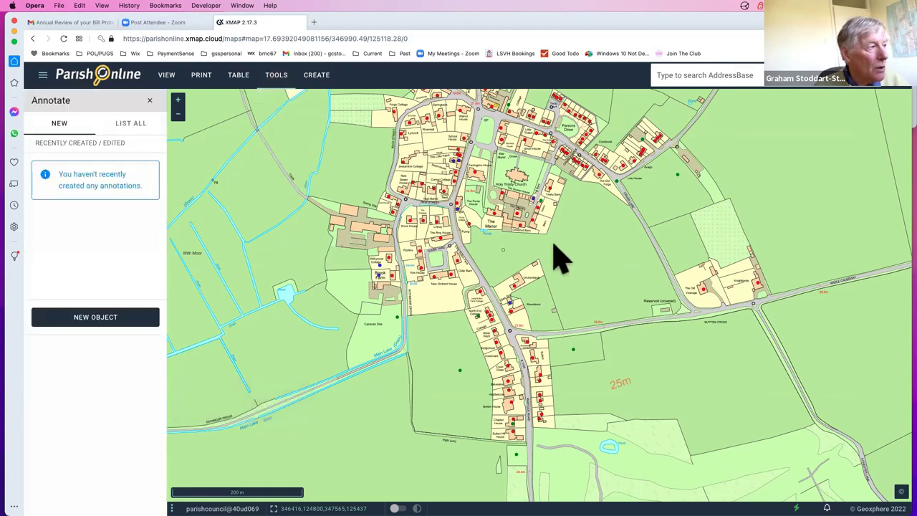
{"action": "left_click", "coordinate": [88, 320]}
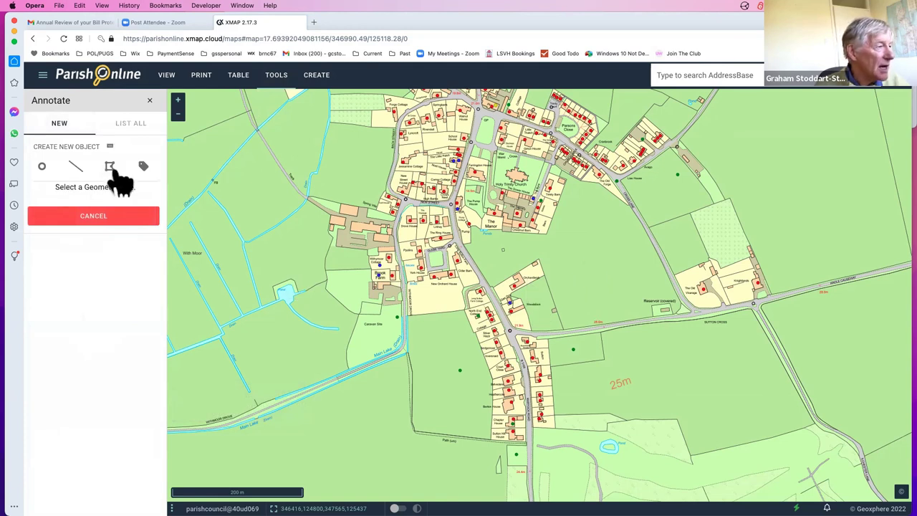
{"action": "left_click", "coordinate": [110, 167]}
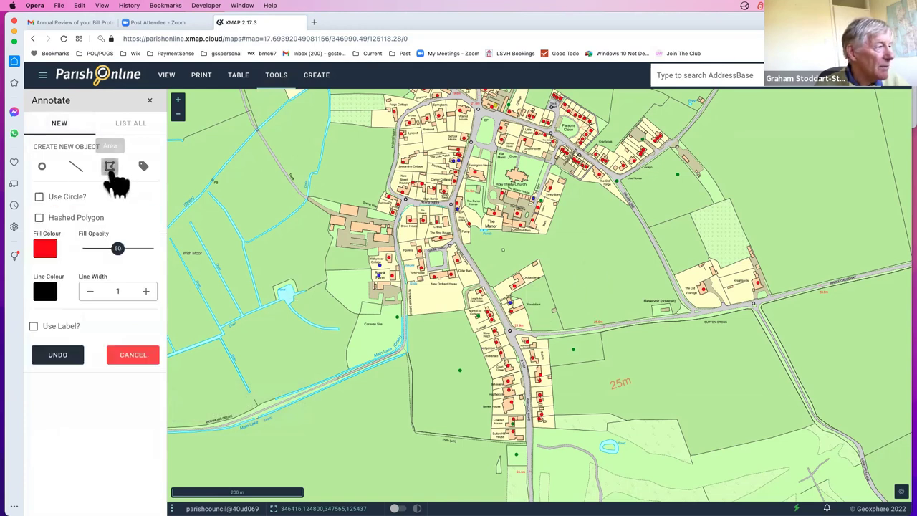
{"action": "left_click", "coordinate": [38, 197]}
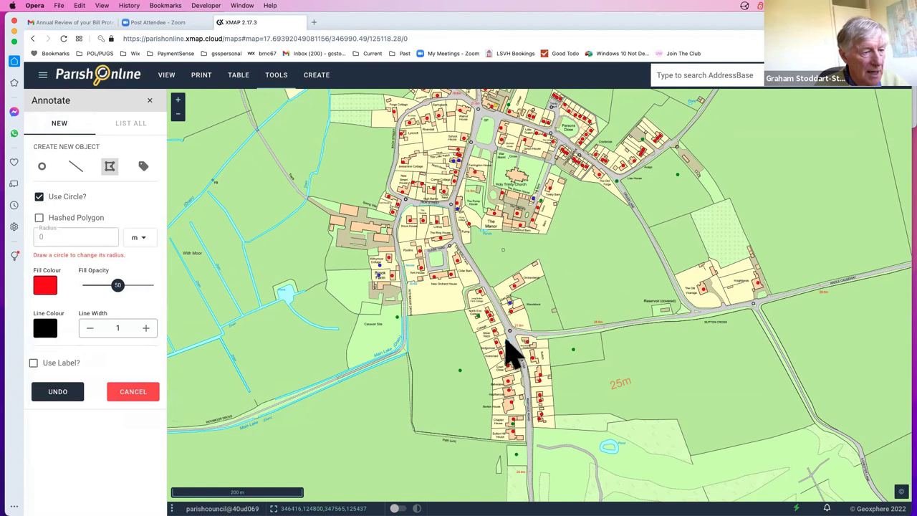
{"action": "left_click", "coordinate": [507, 341]}
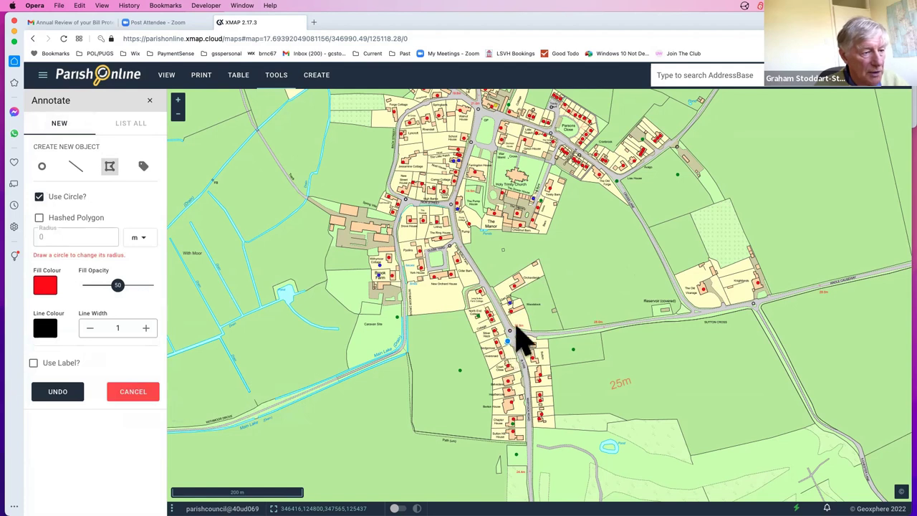
{"action": "left_click", "coordinate": [613, 232]}
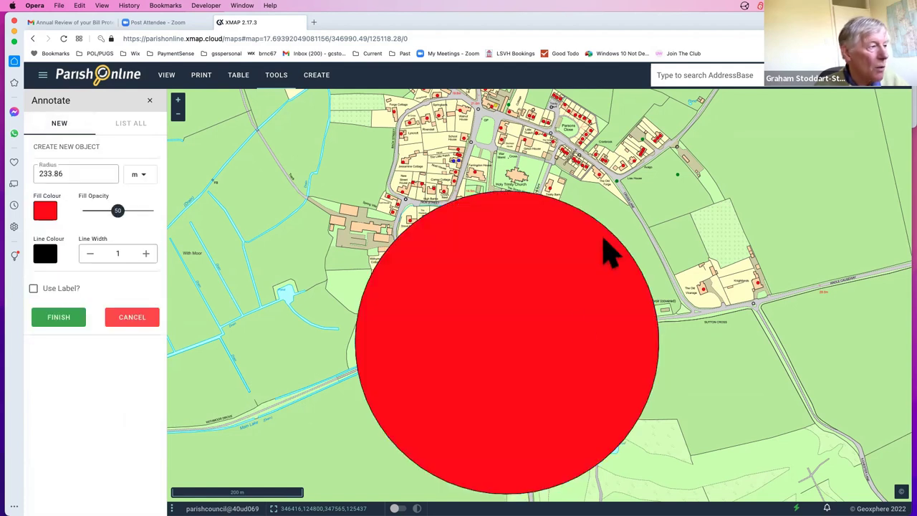
{"action": "left_click", "coordinate": [150, 101]}
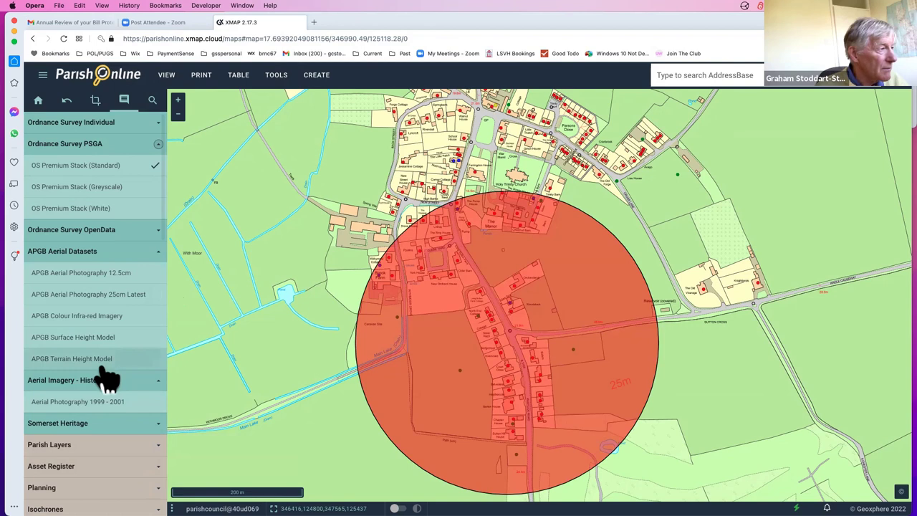
- View the AddressBase Plus Points layer's records in the table view, close the table and hide the layer from the map
{"action": "scroll", "coordinate": [107, 372], "scroll_direction": "down", "scroll_amount": 5}
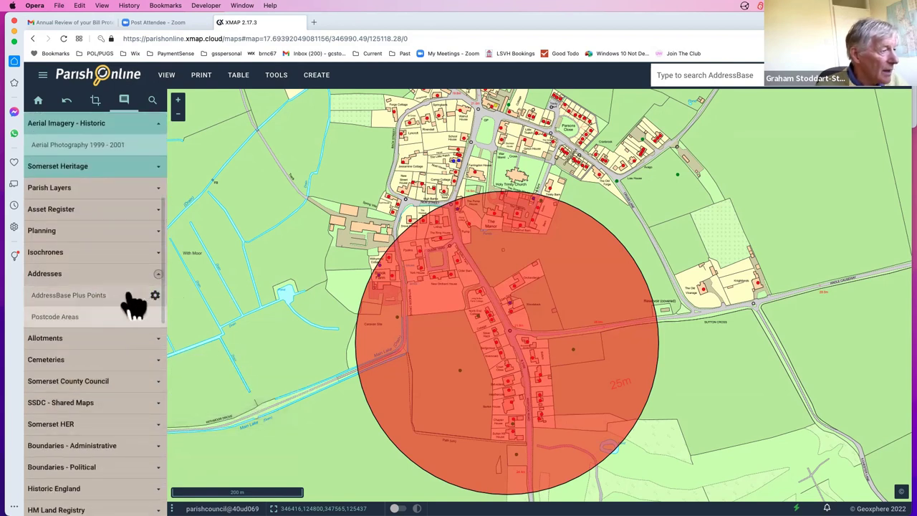
{"action": "left_click", "coordinate": [153, 296]}
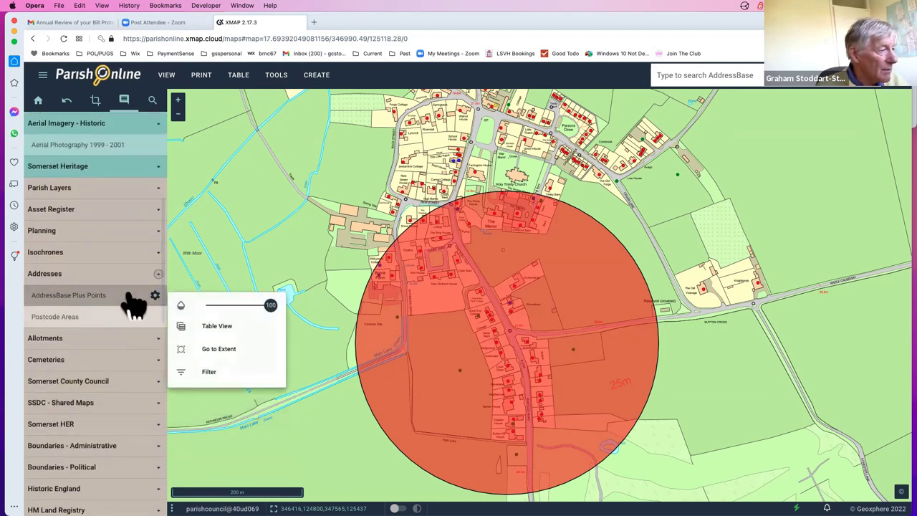
{"action": "left_click", "coordinate": [218, 328]}
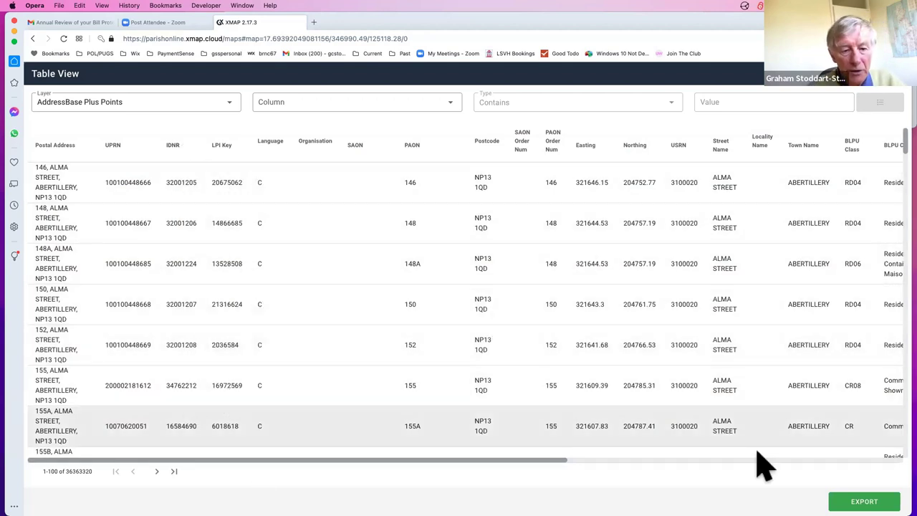
{"action": "mouse_move", "coordinate": [759, 513]}
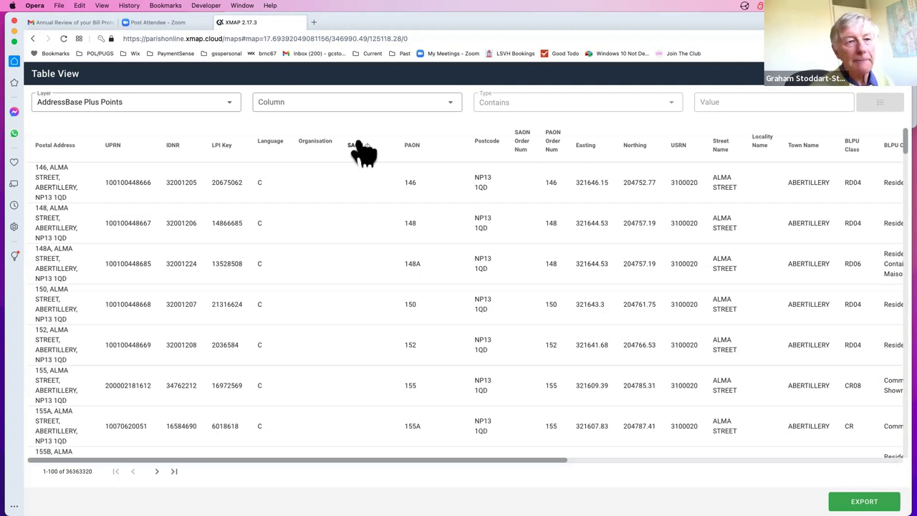
{"action": "left_click", "coordinate": [362, 147]}
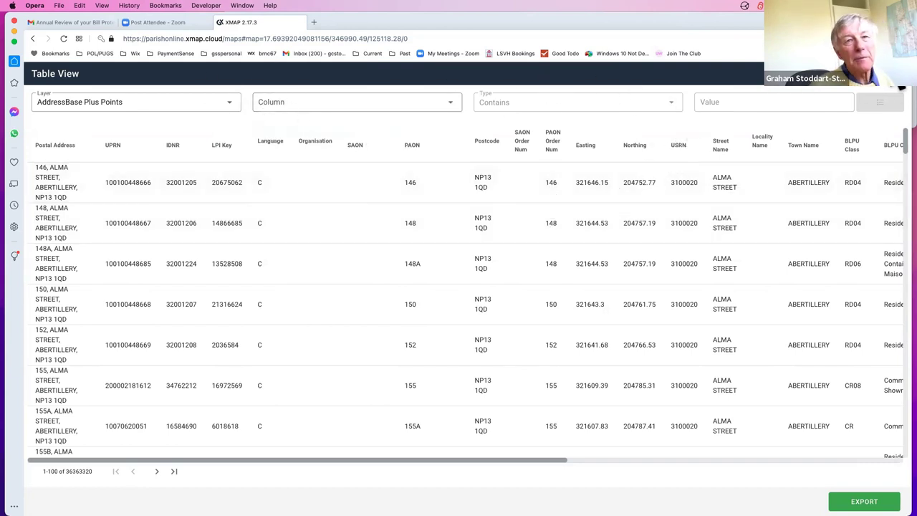
{"action": "left_click", "coordinate": [887, 92]}
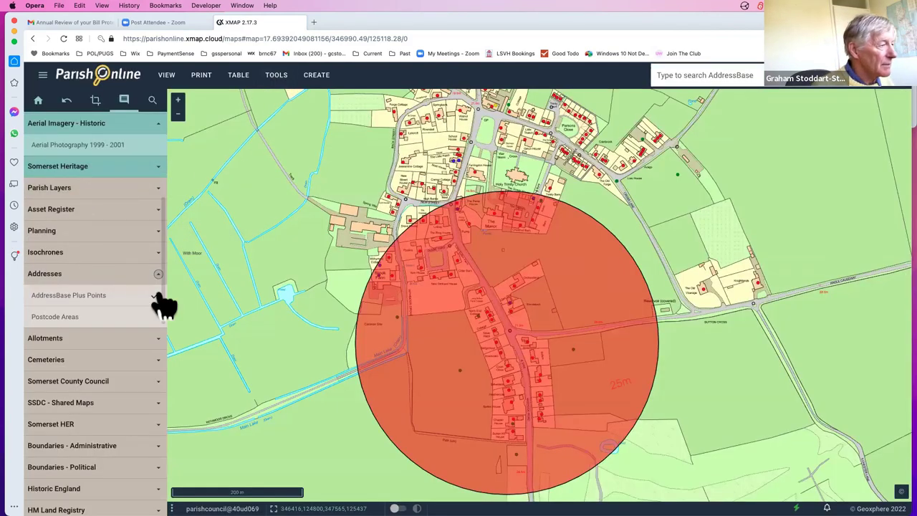
{"action": "left_click", "coordinate": [107, 301]}
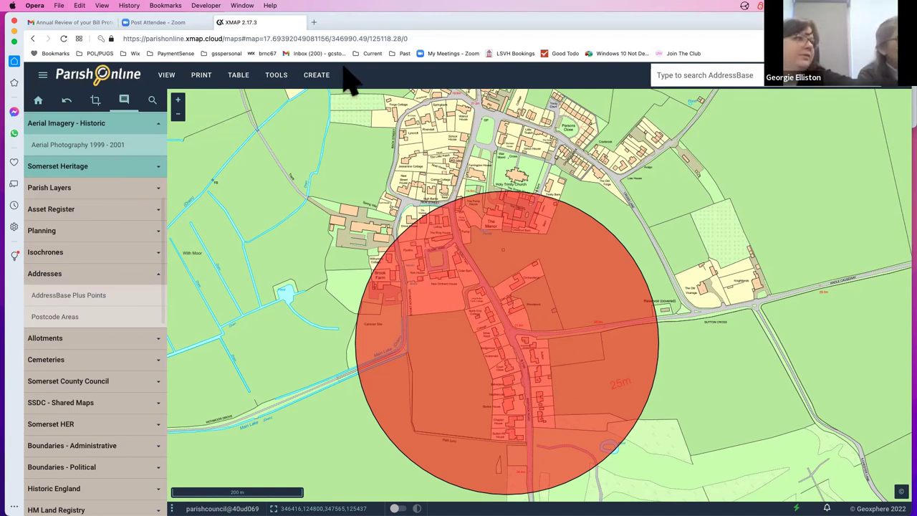
- Delete all annotations from the map, confirming with the word DELETE, and close the Annotate tool
{"action": "left_click", "coordinate": [283, 78]}
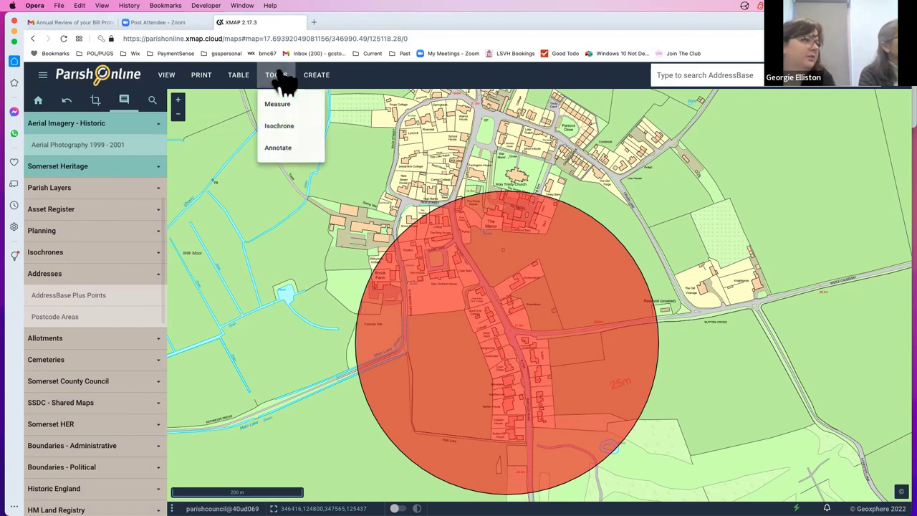
{"action": "left_click", "coordinate": [281, 152]}
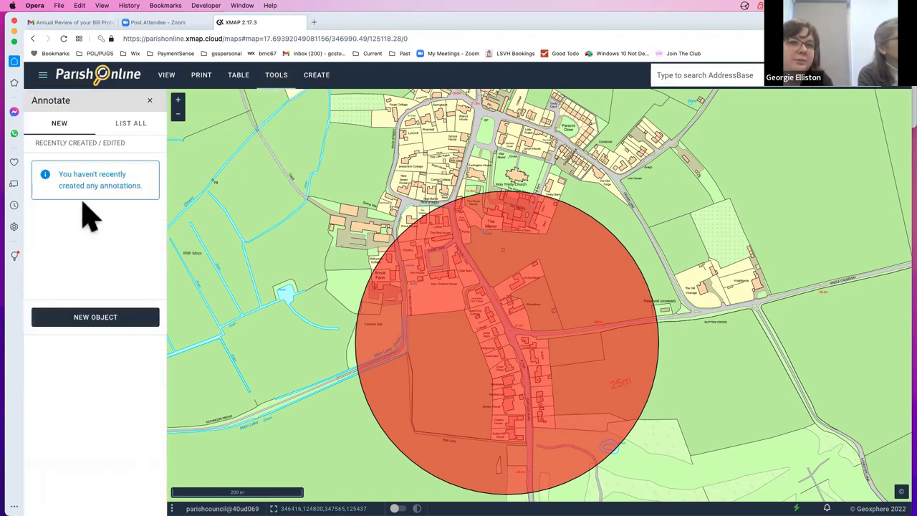
{"action": "left_click", "coordinate": [131, 125]}
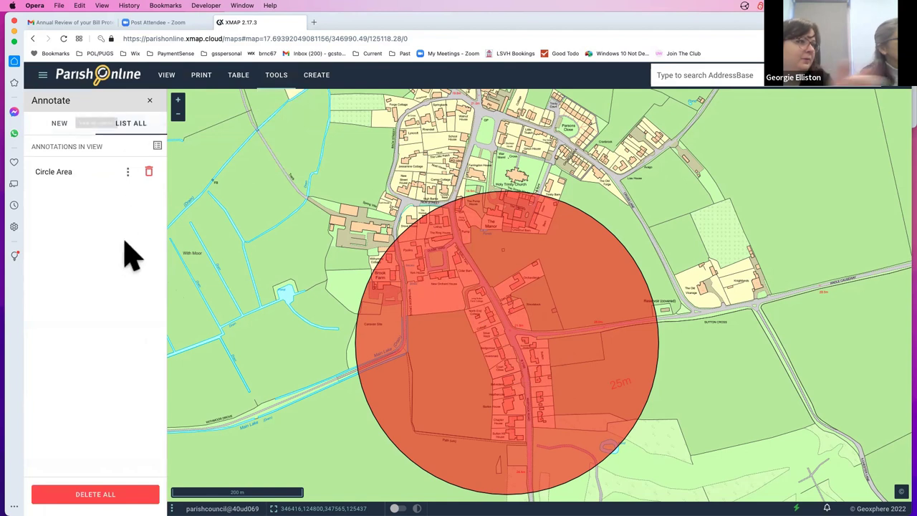
{"action": "left_click", "coordinate": [107, 493]}
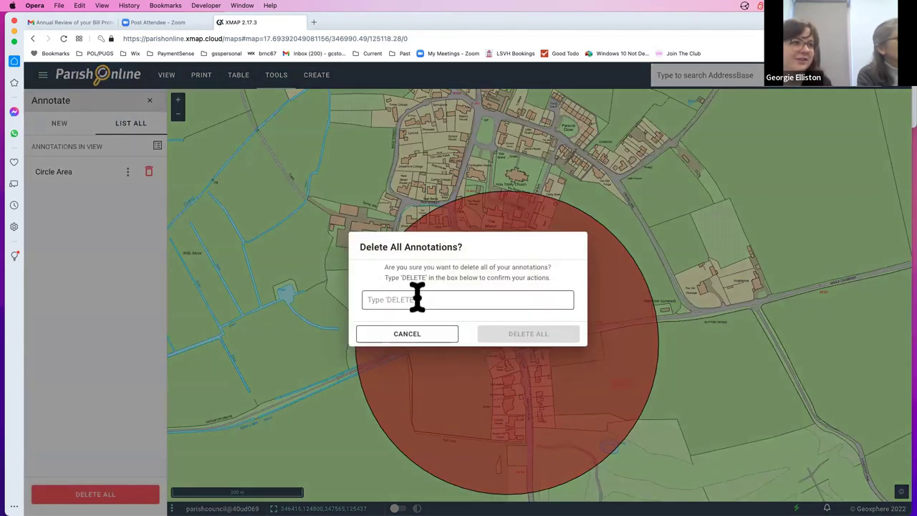
{"action": "left_click", "coordinate": [414, 299]}
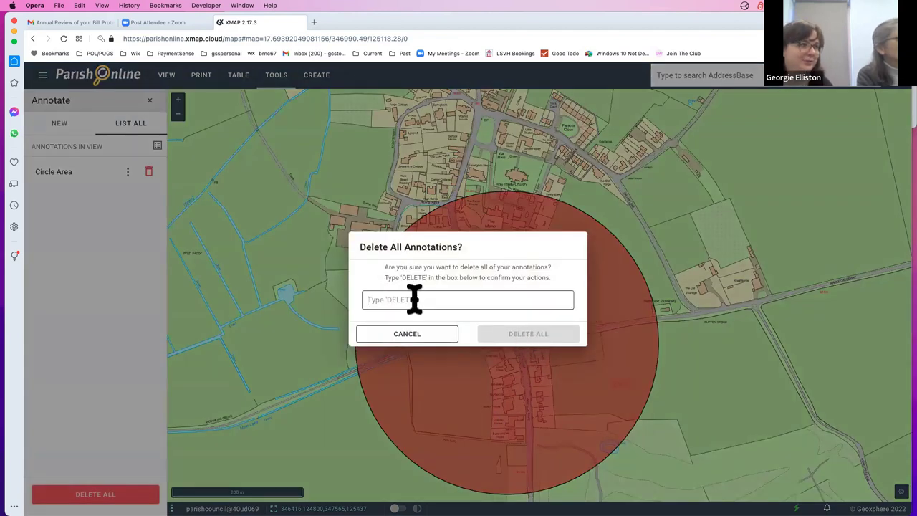
{"action": "type", "text": "DELETE"}
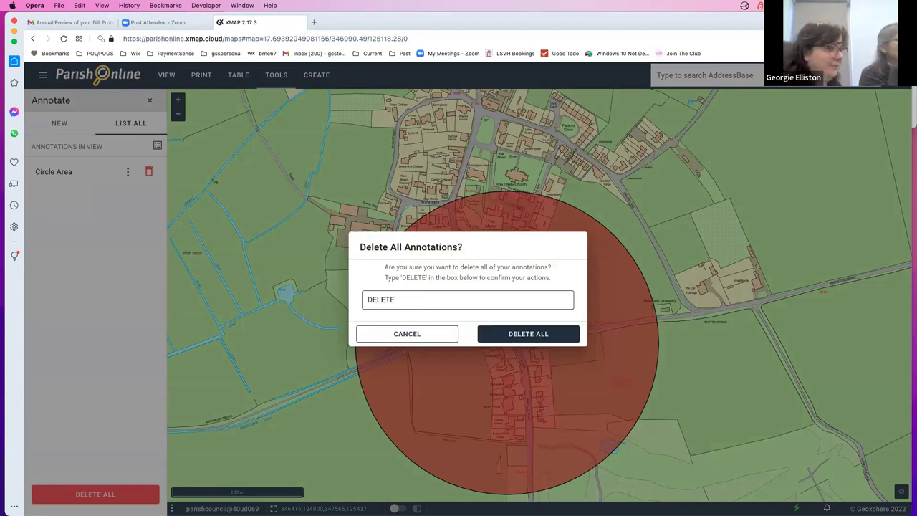
{"action": "left_click", "coordinate": [530, 338]}
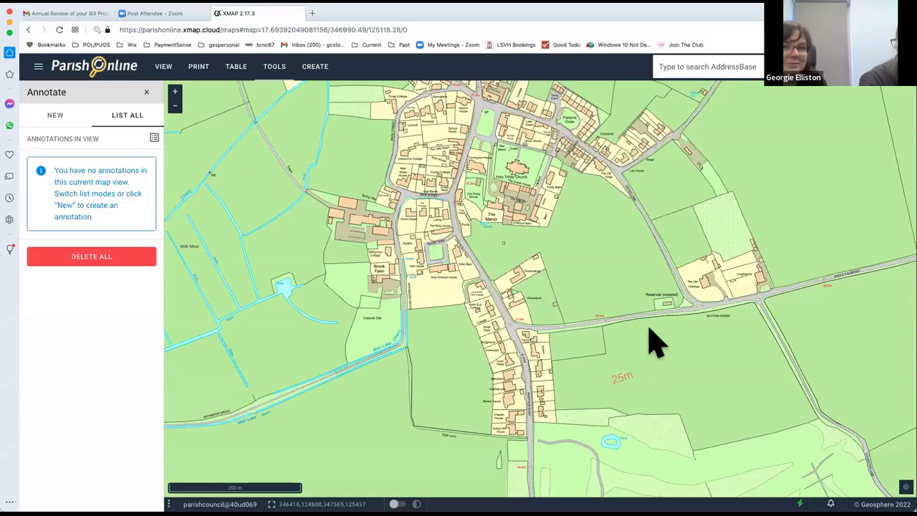
{"action": "left_click", "coordinate": [146, 93]}
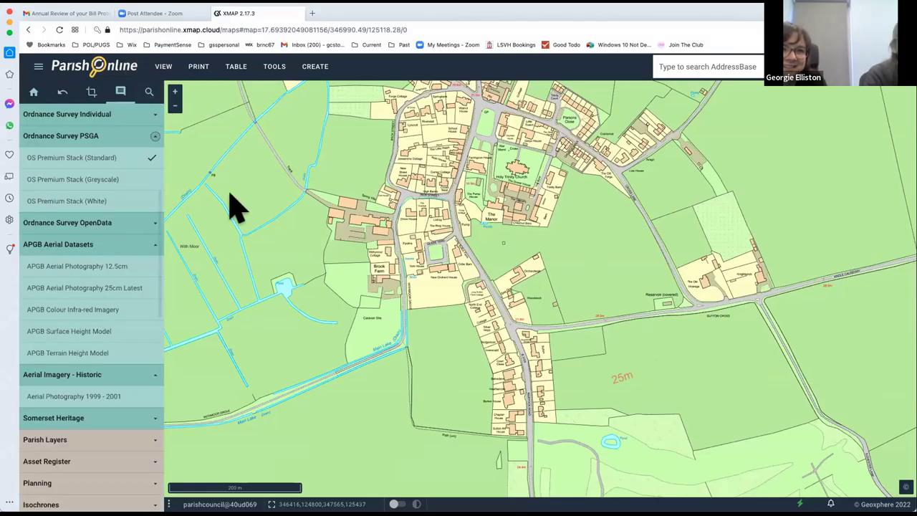
- Print the current map as an A4 Landscape PDF at the best-fit 1:2500 scale and close the Print tool
{"action": "left_click", "coordinate": [200, 68]}
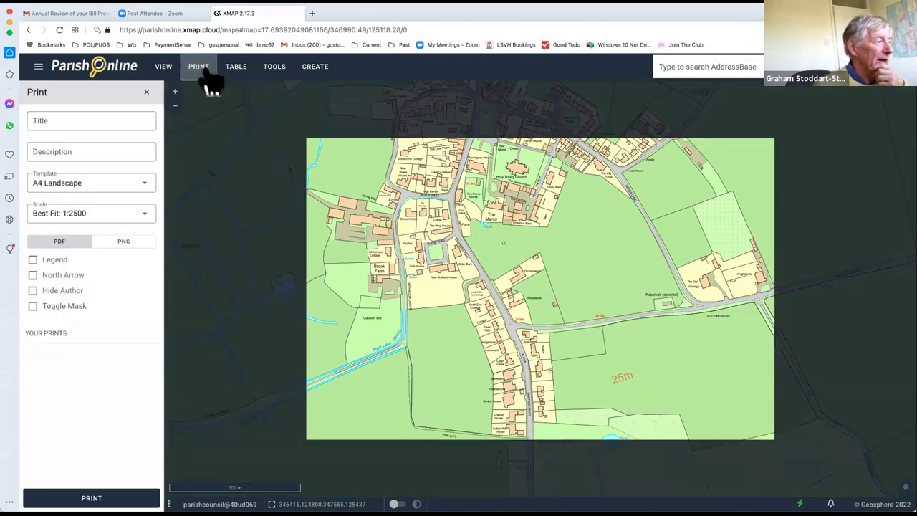
{"action": "left_click", "coordinate": [91, 497]}
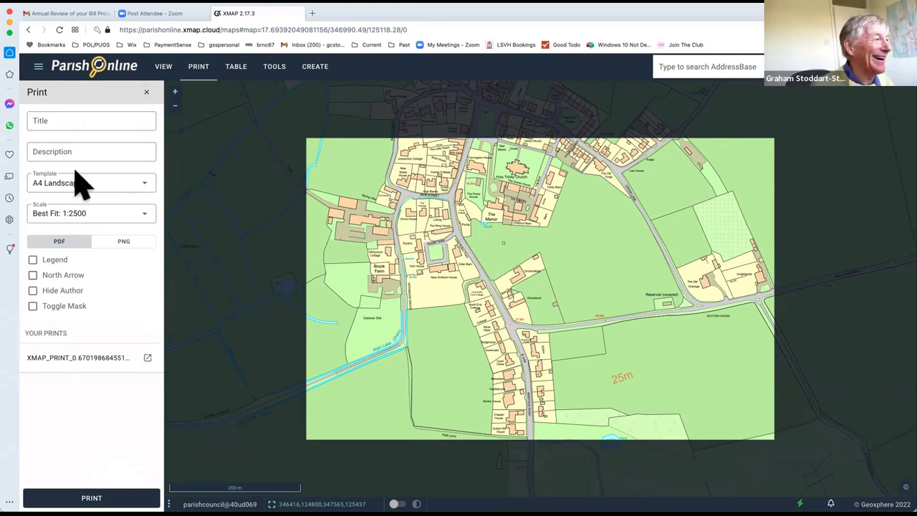
{"action": "left_click", "coordinate": [40, 67]}
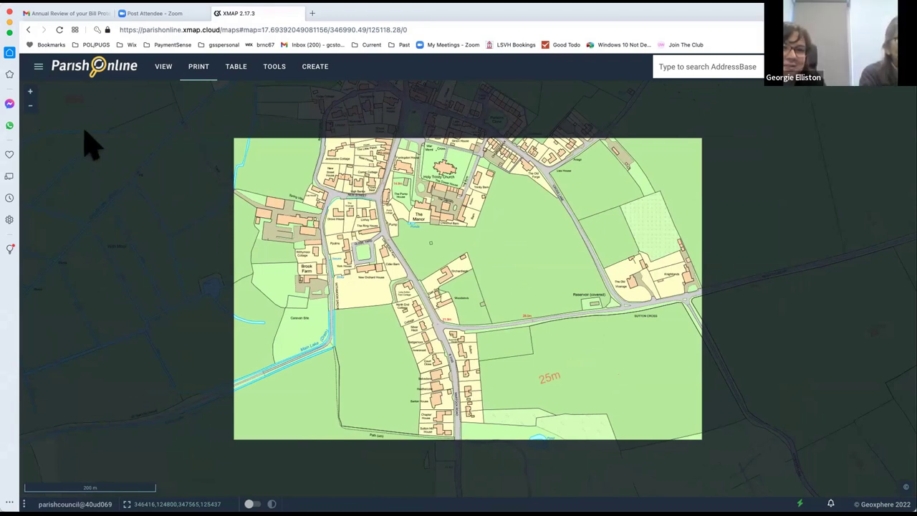
{"action": "left_click", "coordinate": [41, 66]}
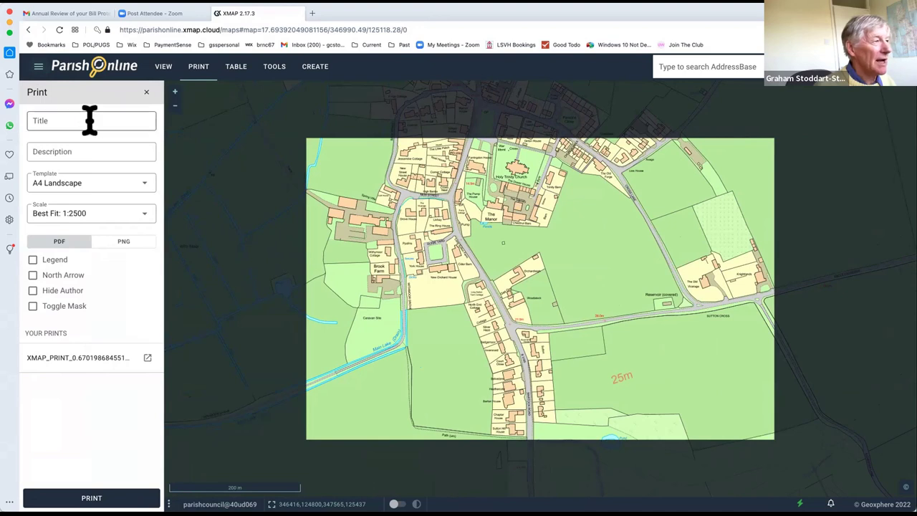
{"action": "left_click", "coordinate": [147, 92]}
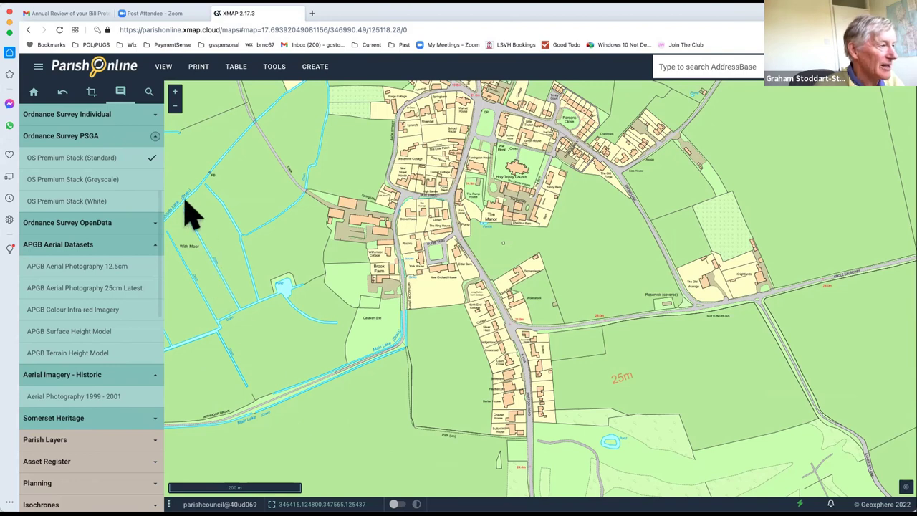
- Expand the Parish Layers group to view its footpath and planning layers, and collapse it again
{"action": "left_click", "coordinate": [140, 443]}
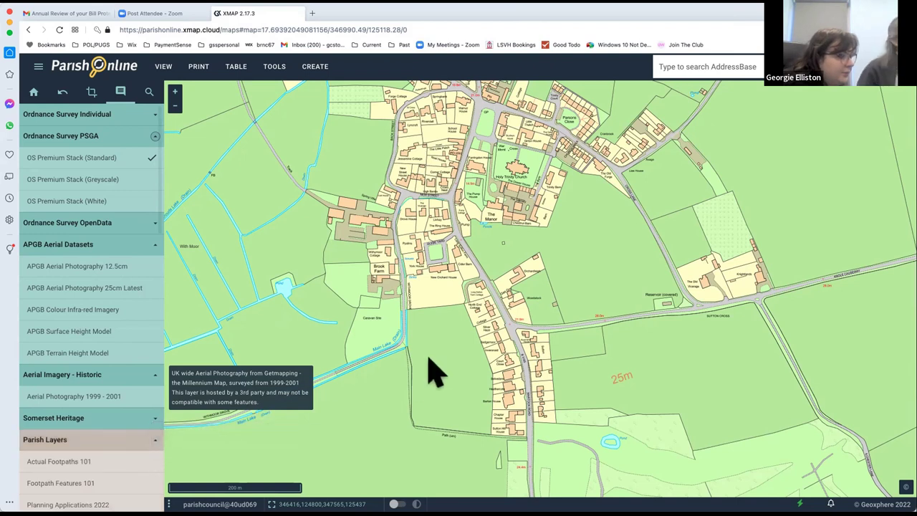
{"action": "scroll", "coordinate": [437, 275], "scroll_direction": "down", "scroll_amount": 2}
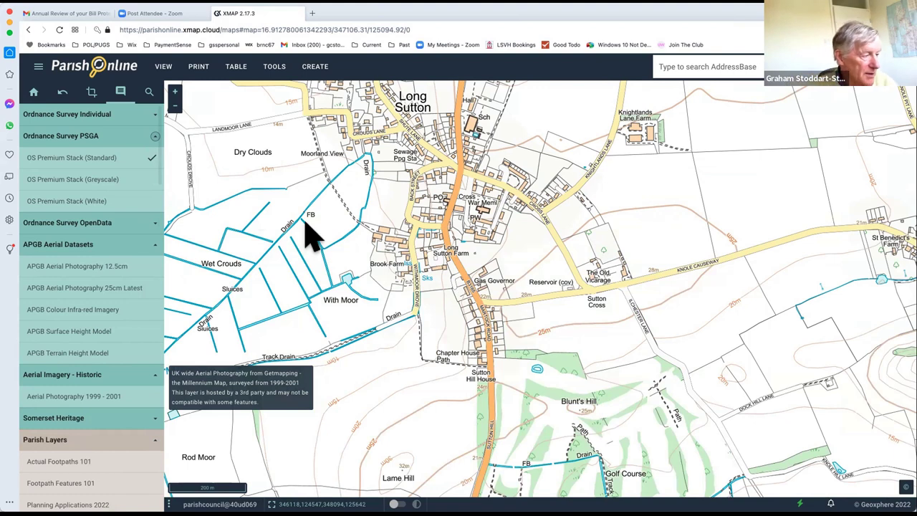
{"action": "left_click", "coordinate": [150, 440]}
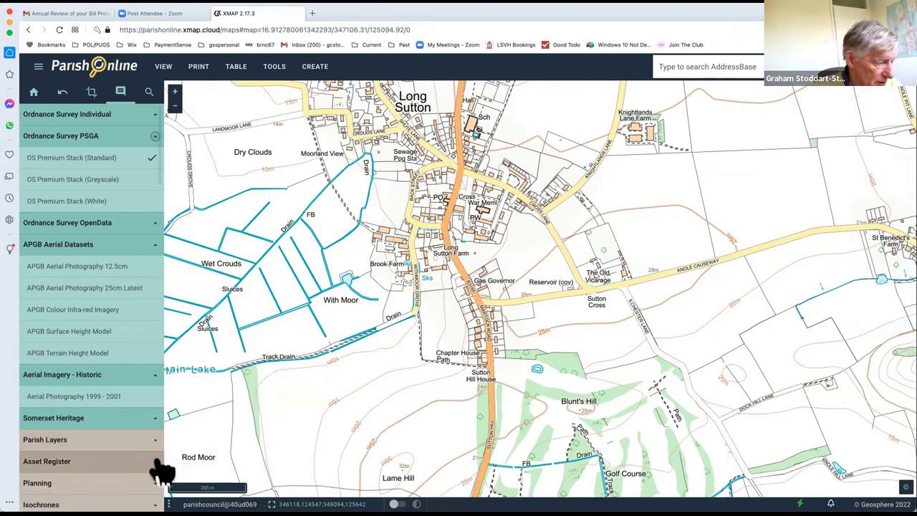
- Expand the Asset Register group, view its Land layer on the map and hide the layer again
{"action": "left_click", "coordinate": [155, 462]}
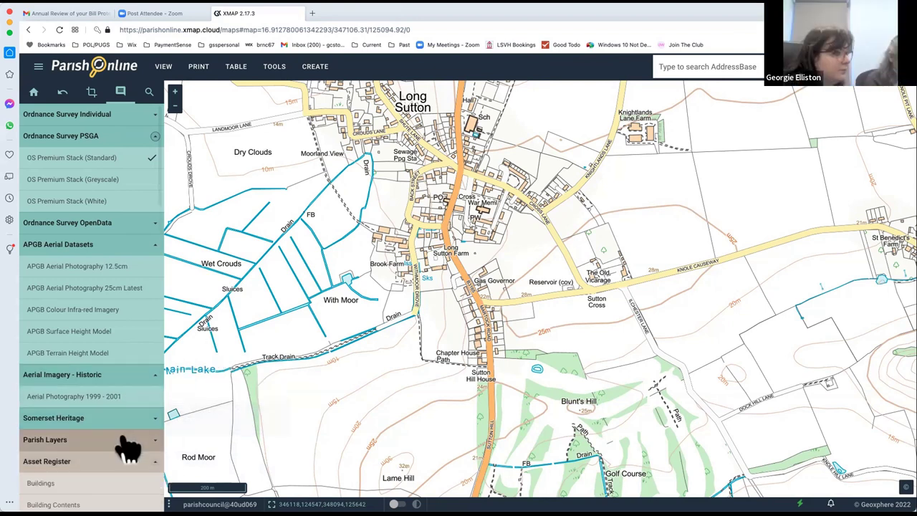
{"action": "scroll", "coordinate": [127, 444], "scroll_direction": "down", "scroll_amount": 6}
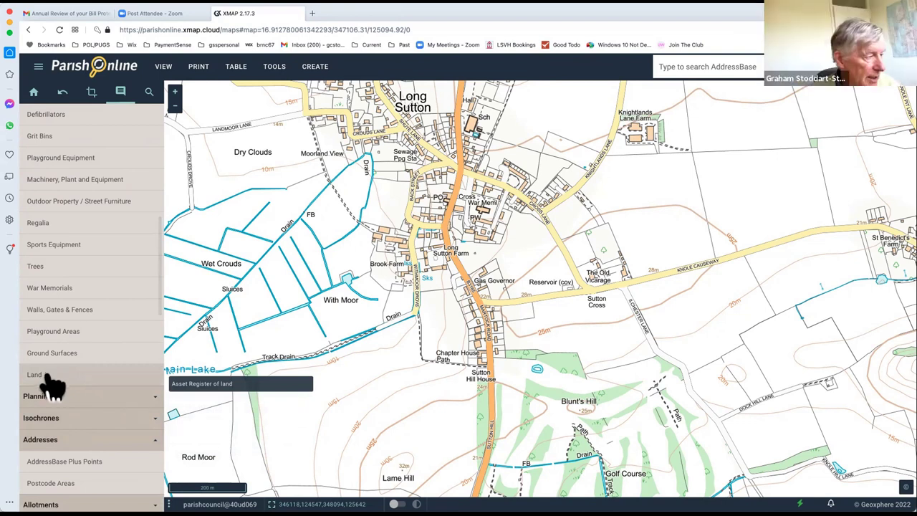
{"action": "left_click", "coordinate": [54, 378]}
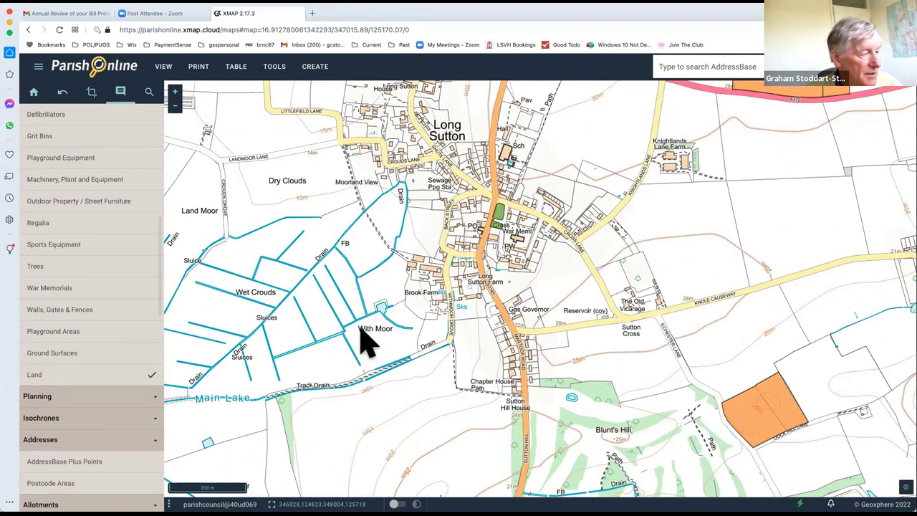
{"action": "left_click", "coordinate": [78, 375]}
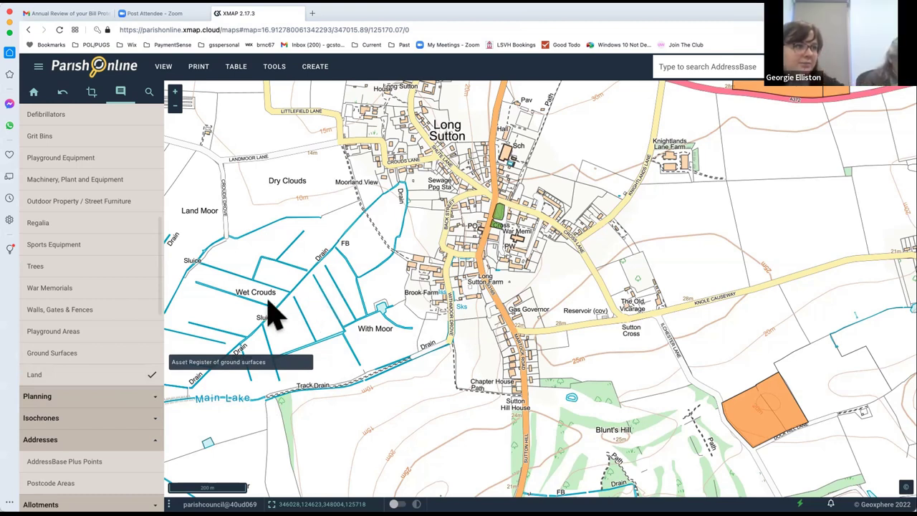
{"action": "left_click", "coordinate": [84, 381]}
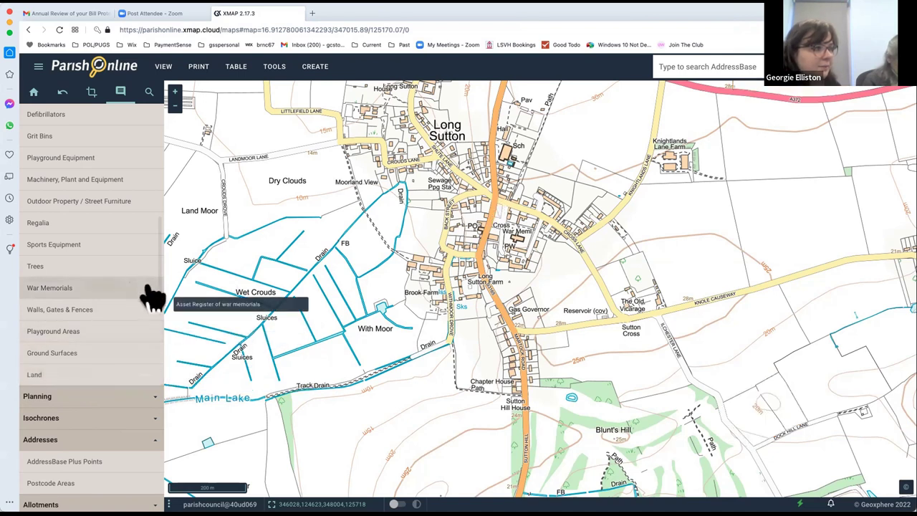
- View the HM Land Registry Cadastral Parcels layer over the village at a closer zoom and hide it again
{"action": "left_click_drag", "start_coordinate": [160, 266], "coordinate": [160, 356]}
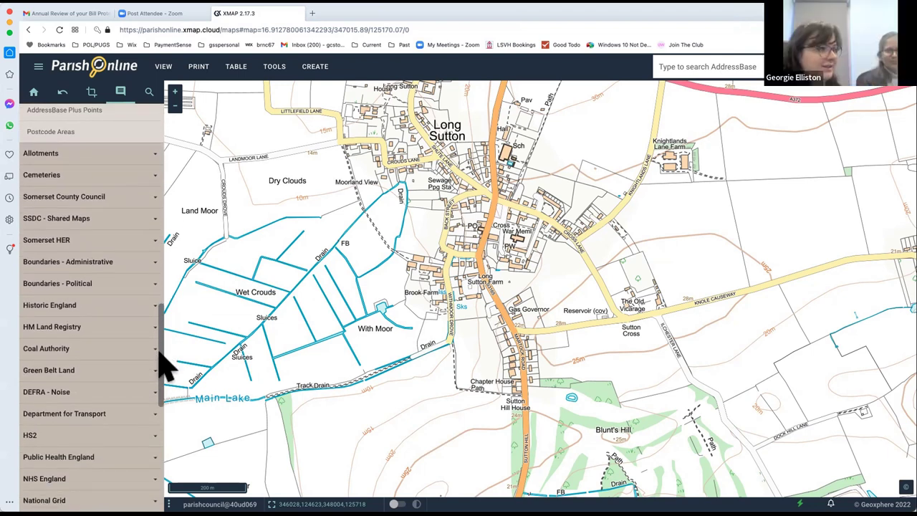
{"action": "left_click", "coordinate": [88, 327]}
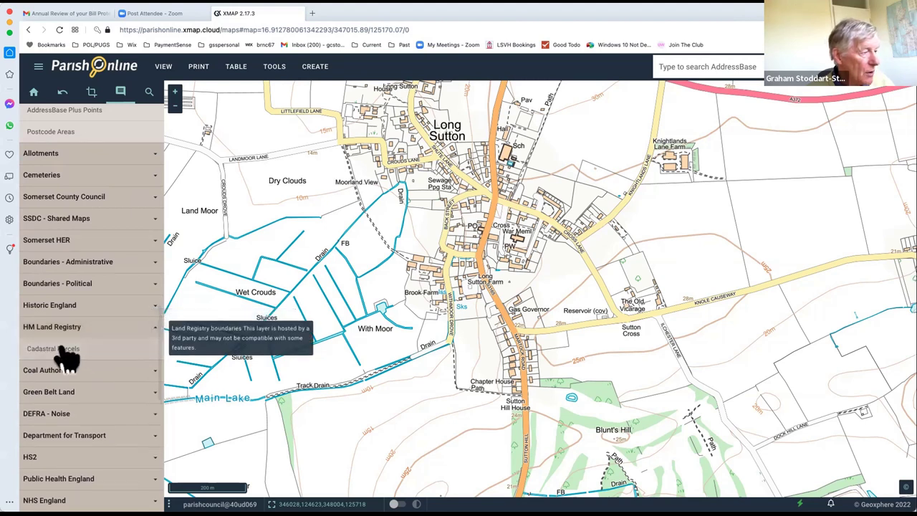
{"action": "left_click", "coordinate": [118, 350]}
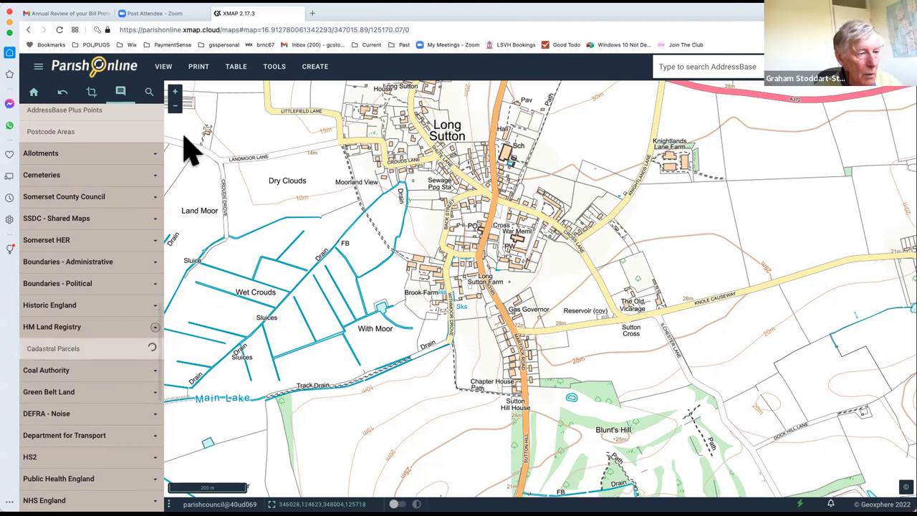
{"action": "left_click", "coordinate": [174, 91]}
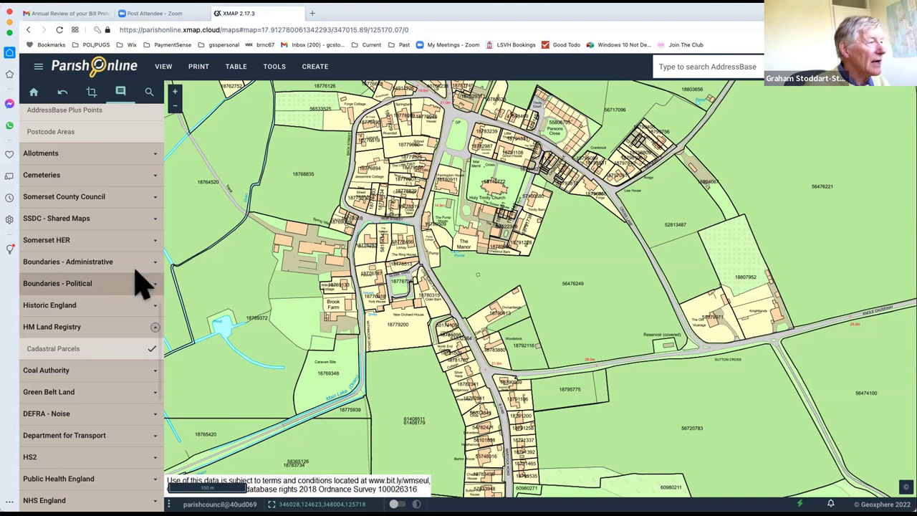
{"action": "scroll", "coordinate": [139, 285], "scroll_direction": "up", "scroll_amount": 3}
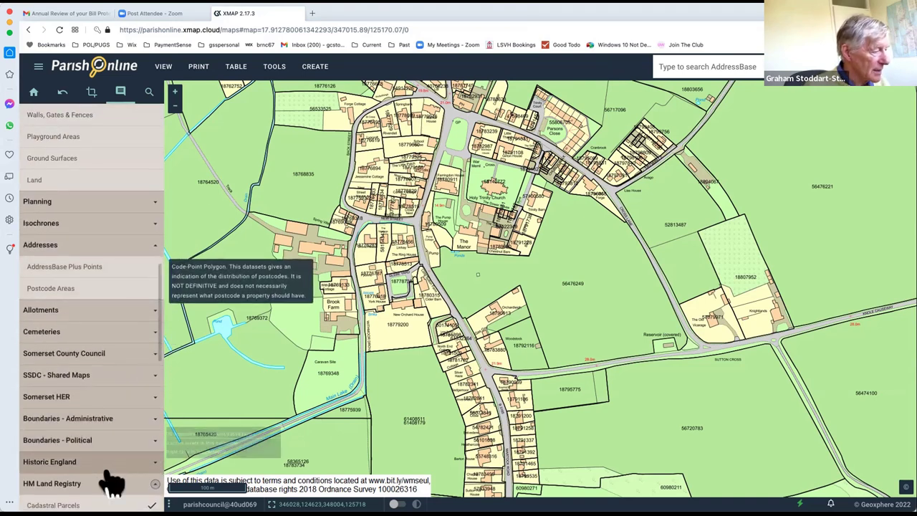
{"action": "left_click", "coordinate": [108, 505]}
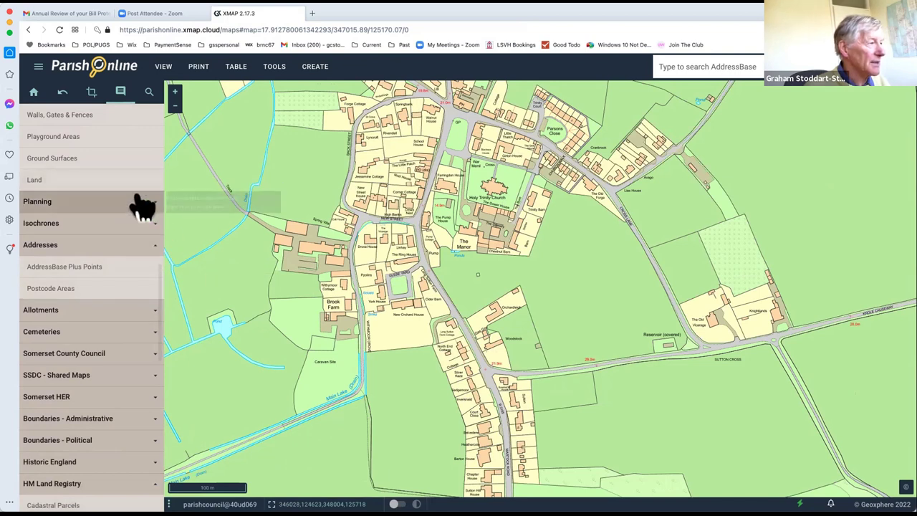
- Return to the Asset Register group and show its Land layer on the map
{"action": "scroll", "coordinate": [143, 208], "scroll_direction": "up", "scroll_amount": 6}
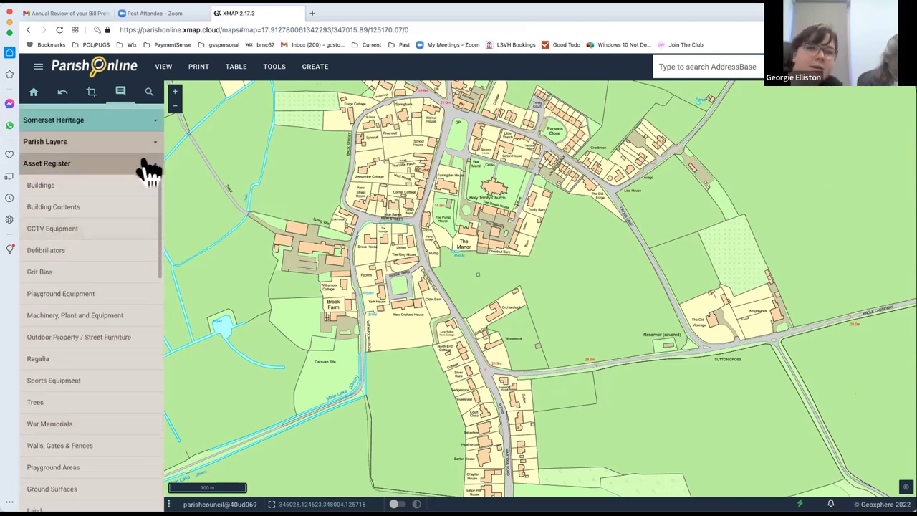
{"action": "left_click", "coordinate": [155, 170]}
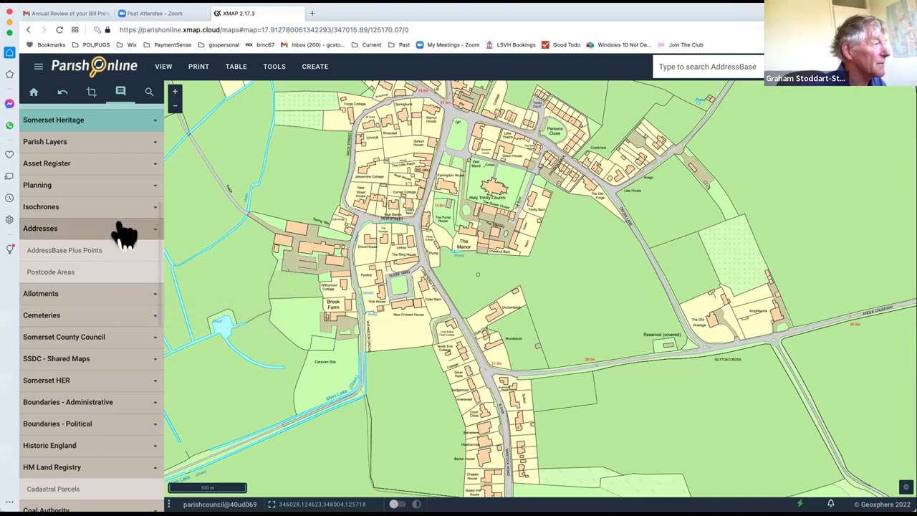
{"action": "scroll", "coordinate": [133, 225], "scroll_direction": "up", "scroll_amount": 1}
{"action": "left_click", "coordinate": [154, 197]}
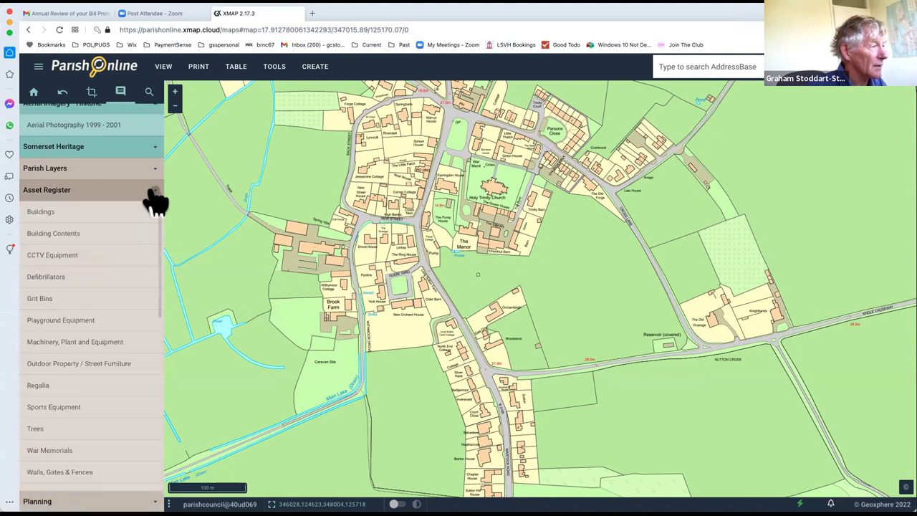
{"action": "scroll", "coordinate": [94, 469], "scroll_direction": "down", "scroll_amount": 3}
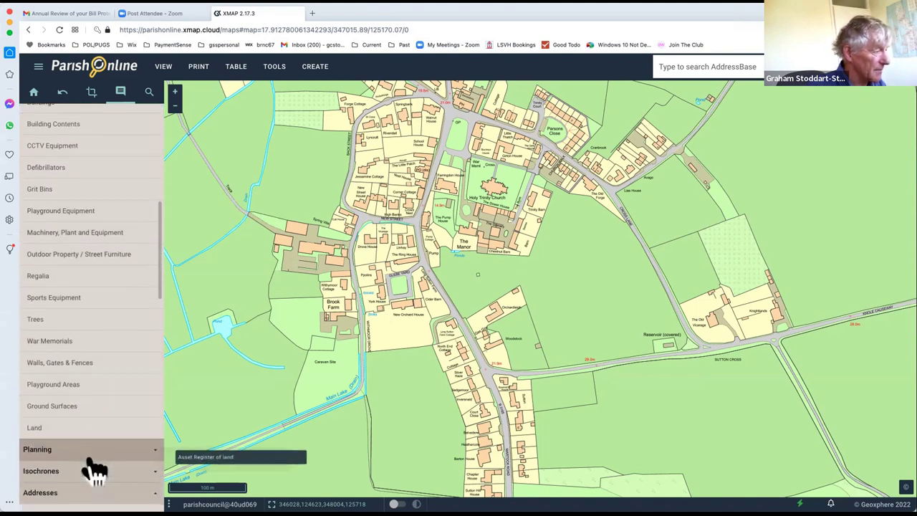
{"action": "left_click", "coordinate": [64, 429]}
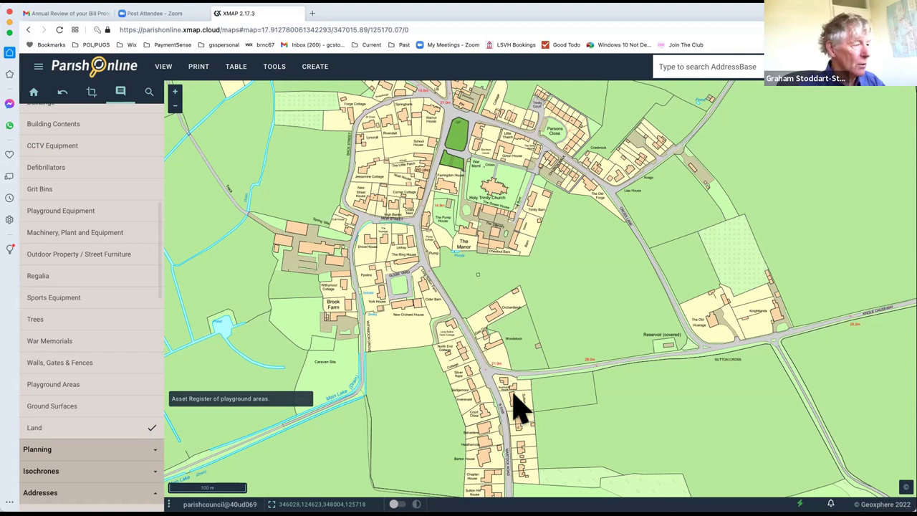
- Start a new feature in the Land layer and set its category to Park / Public Space
{"action": "left_click_drag", "start_coordinate": [600, 346], "coordinate": [665, 272]}
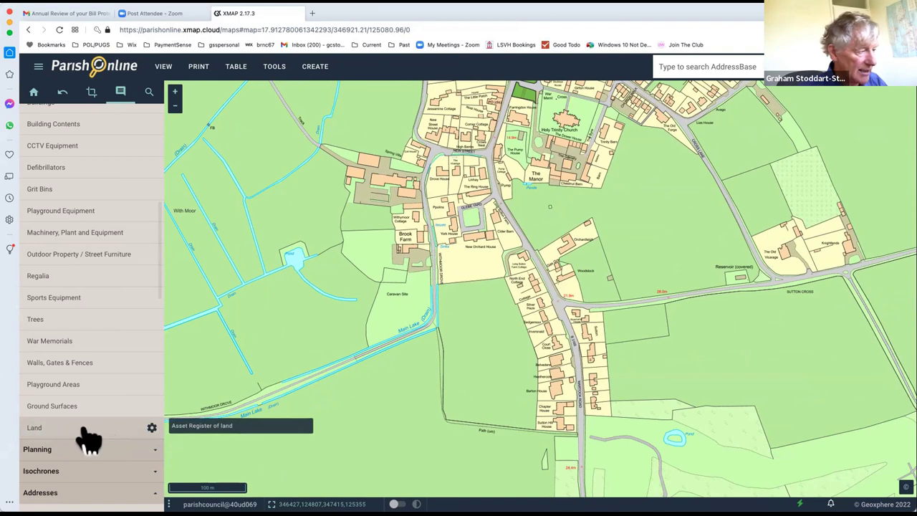
{"action": "left_click", "coordinate": [83, 428]}
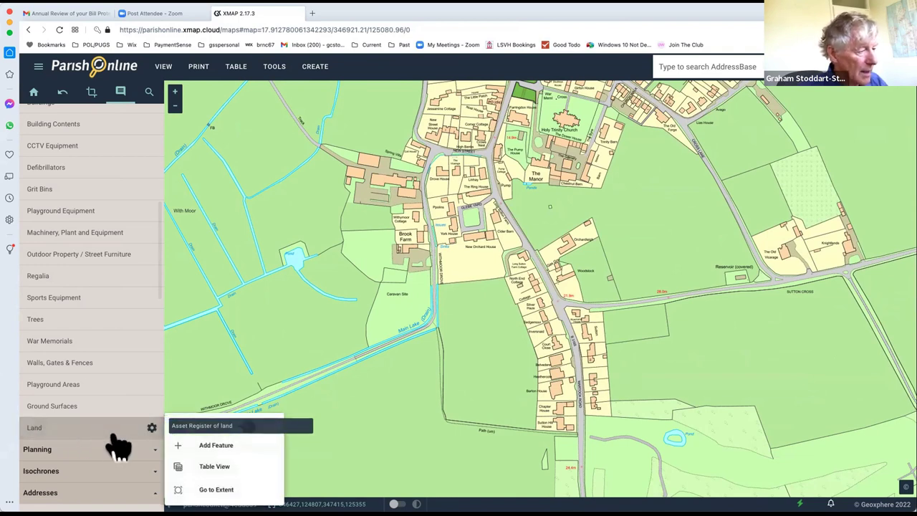
{"action": "left_click", "coordinate": [216, 446]}
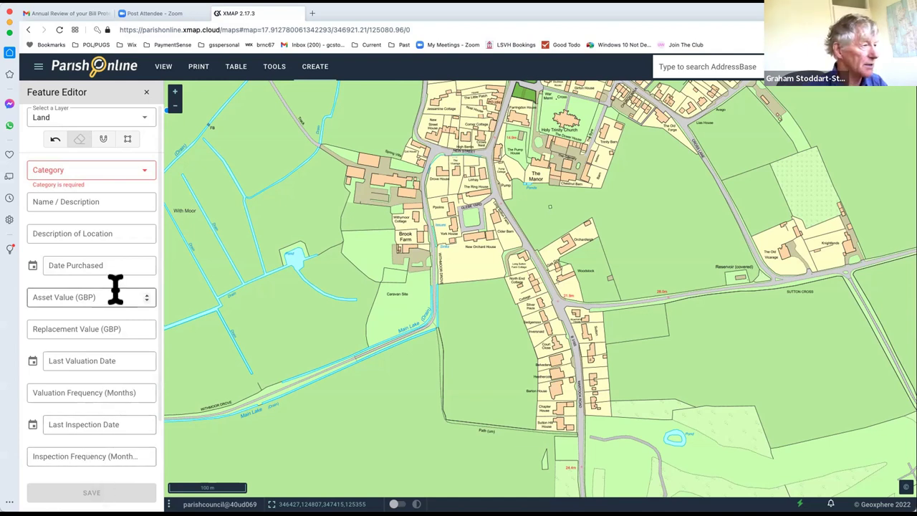
{"action": "left_click", "coordinate": [146, 173]}
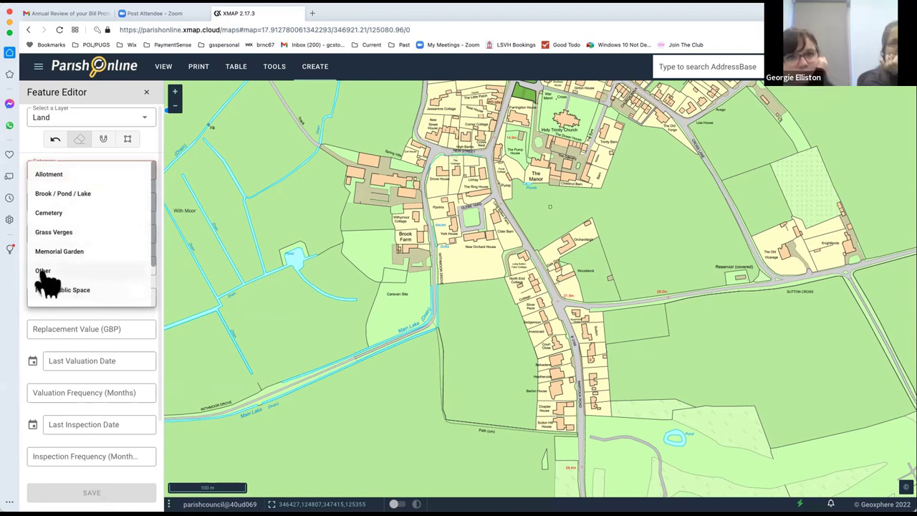
{"action": "left_click", "coordinate": [68, 289]}
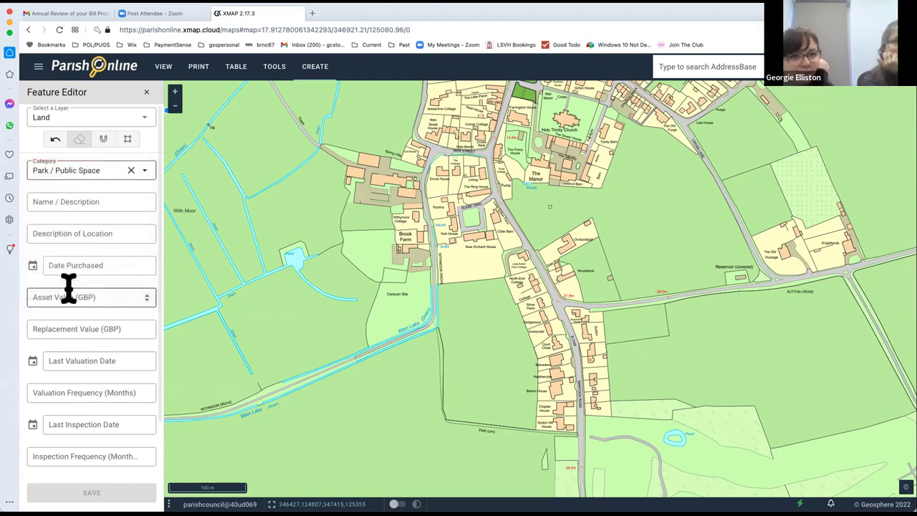
- Name the land feature "Sevenoaks Test" and describe its location as "Nowhere"
{"action": "left_click", "coordinate": [81, 202]}
{"action": "type", "text": "Se"}
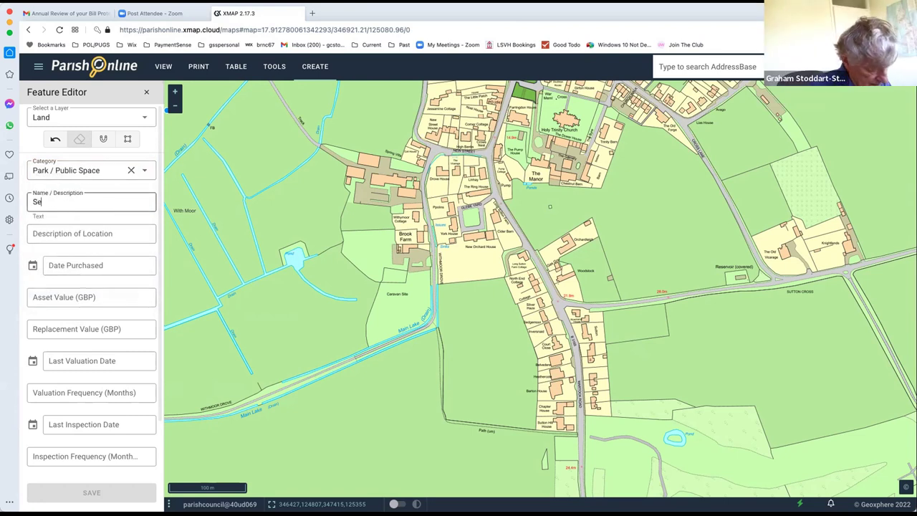
{"action": "type", "text": "venoaks Test"}
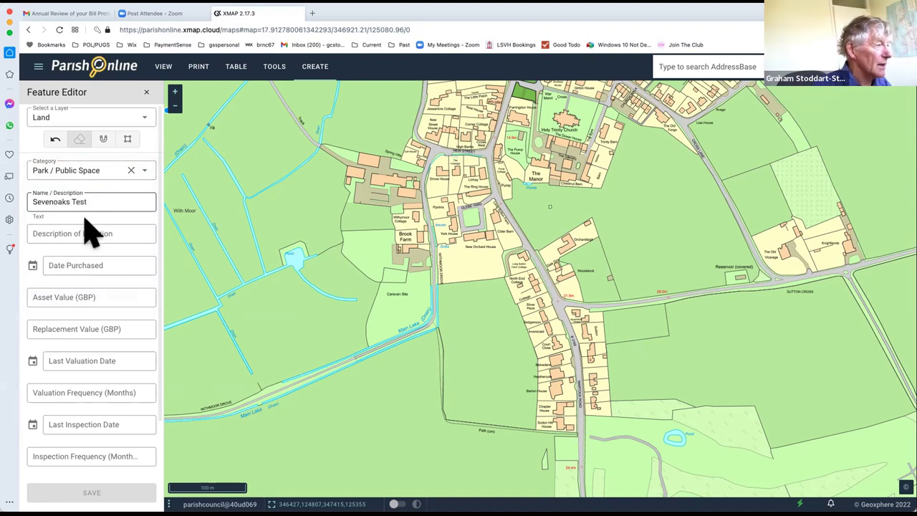
{"action": "left_click", "coordinate": [74, 231]}
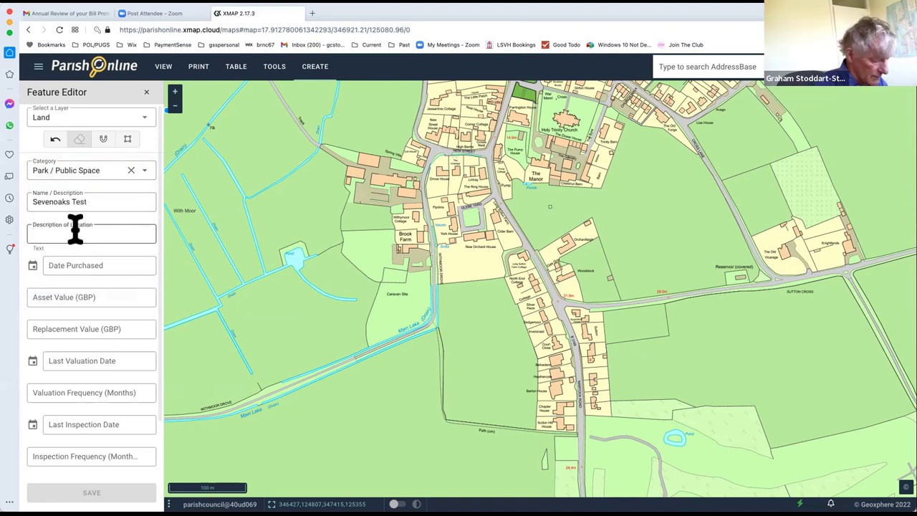
{"action": "type", "text": "Nowherfe"}
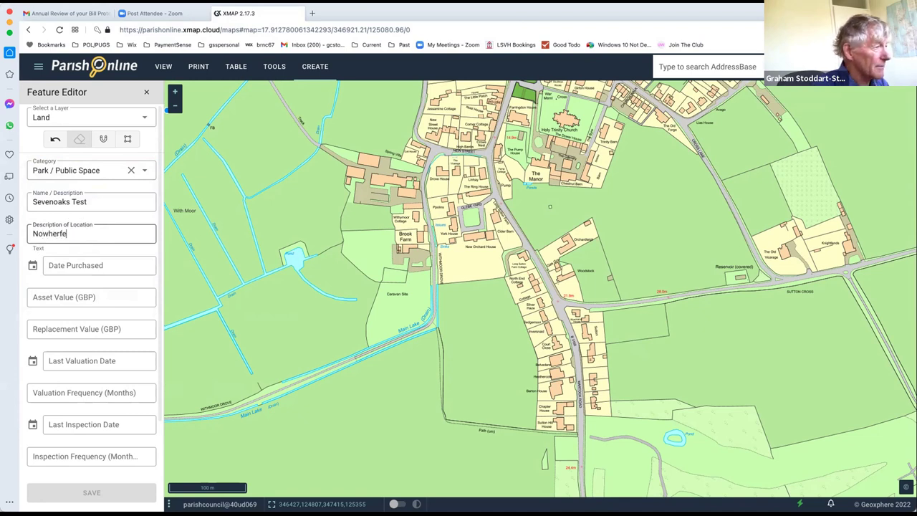
{"action": "key", "text": "BackSpace"}
{"action": "key", "text": "BackSpace"}
{"action": "type", "text": "e"}
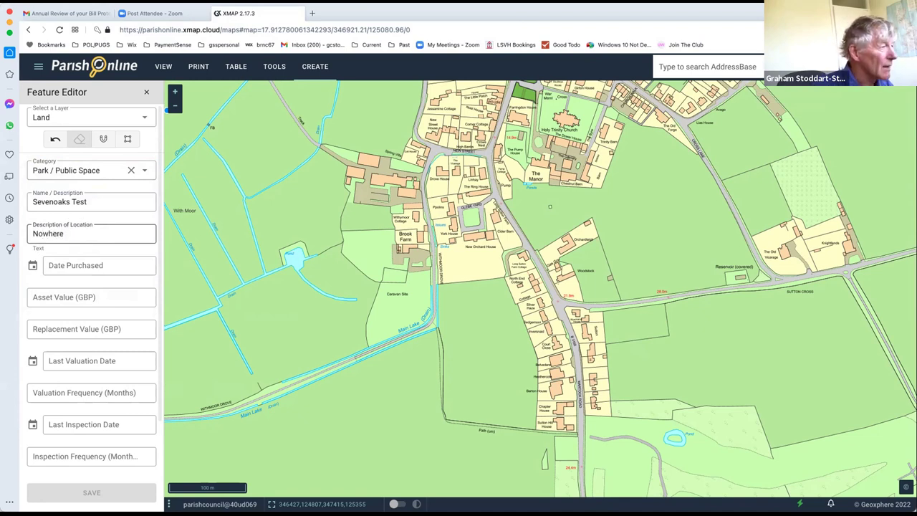
- Set the feature's purchase date to 2022-02-16 and its asset value to 10000 GBP
{"action": "left_click", "coordinate": [73, 265]}
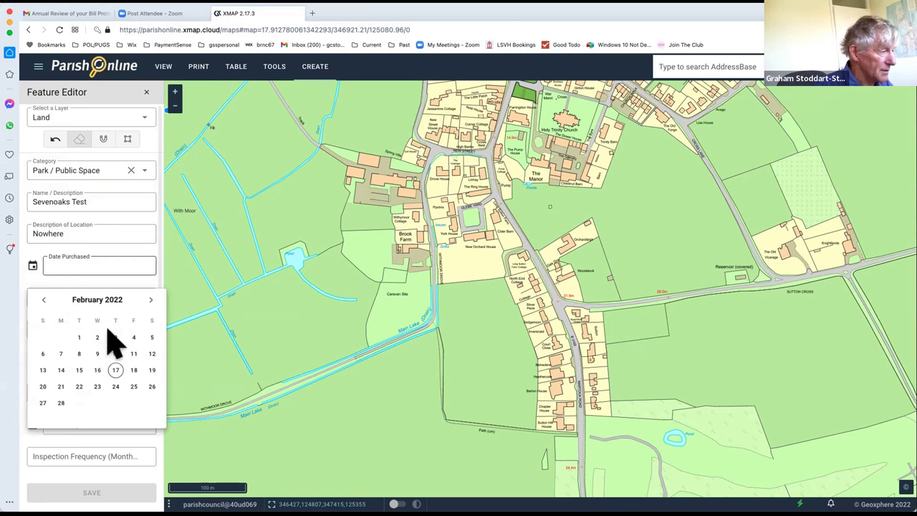
{"action": "left_click", "coordinate": [97, 369]}
{"action": "left_click", "coordinate": [75, 298]}
{"action": "type", "text": "10000"}
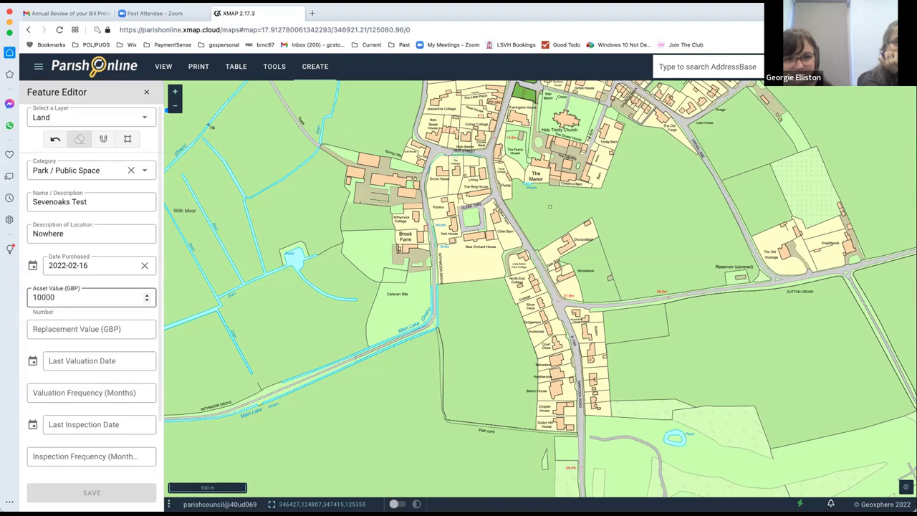
- Set the feature's replacement value to 15000 GBP and its last valuation date to 2022-02-16
{"action": "left_click", "coordinate": [74, 329]}
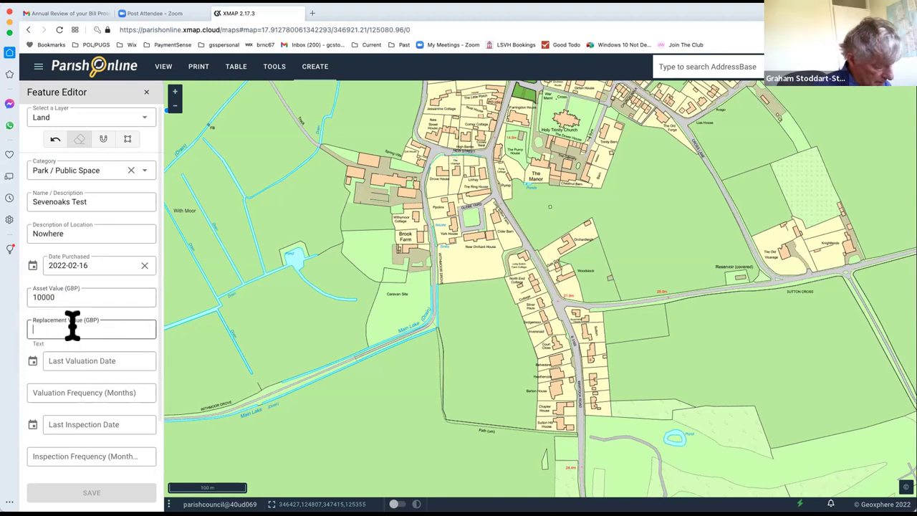
{"action": "type", "text": "15000"}
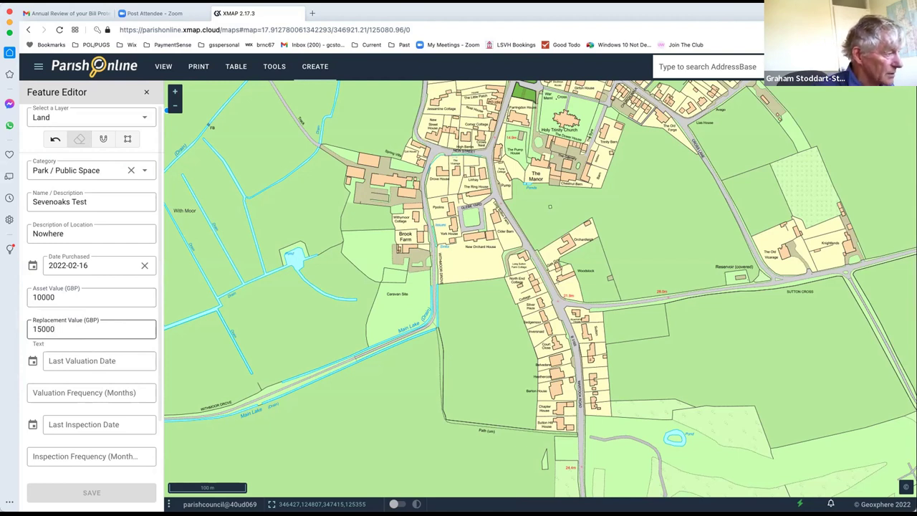
{"action": "left_click", "coordinate": [76, 360]}
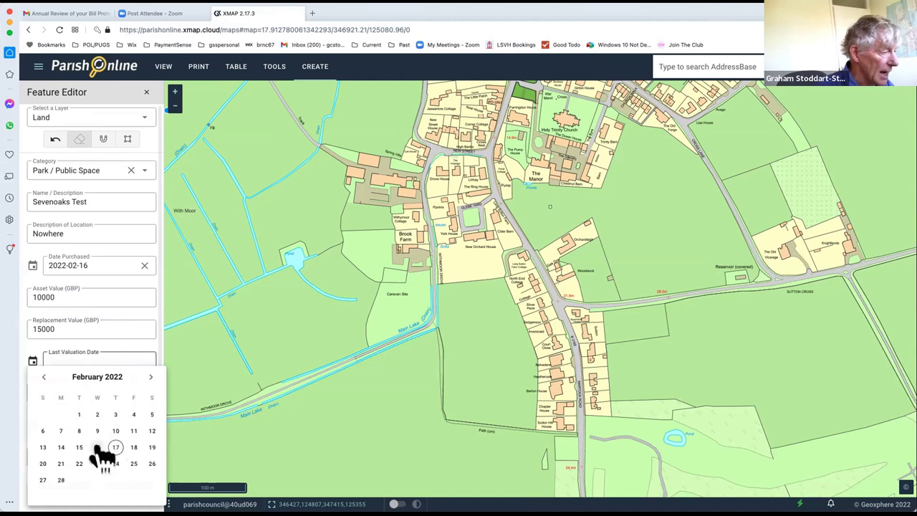
{"action": "left_click", "coordinate": [97, 447]}
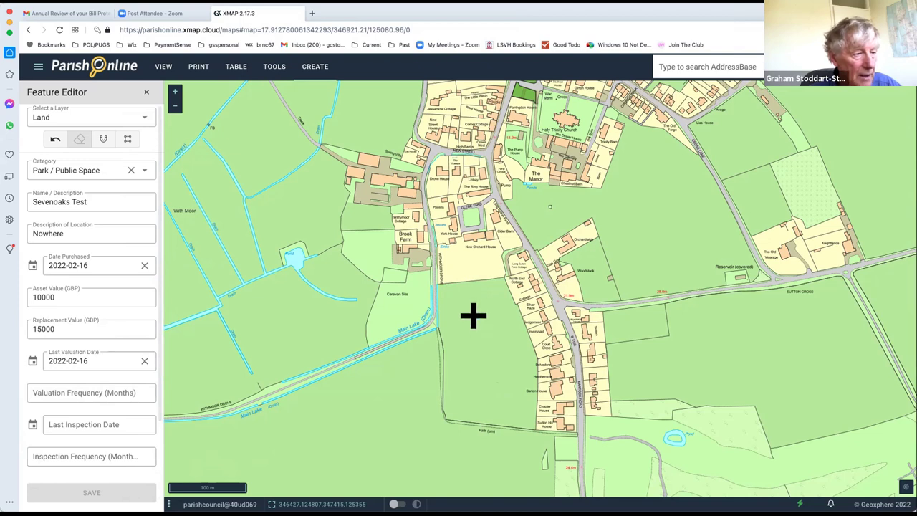
- Trace the field south of New Orchard House as the land feature's boundary, save the feature and close the editor
{"action": "left_click", "coordinate": [438, 284]}
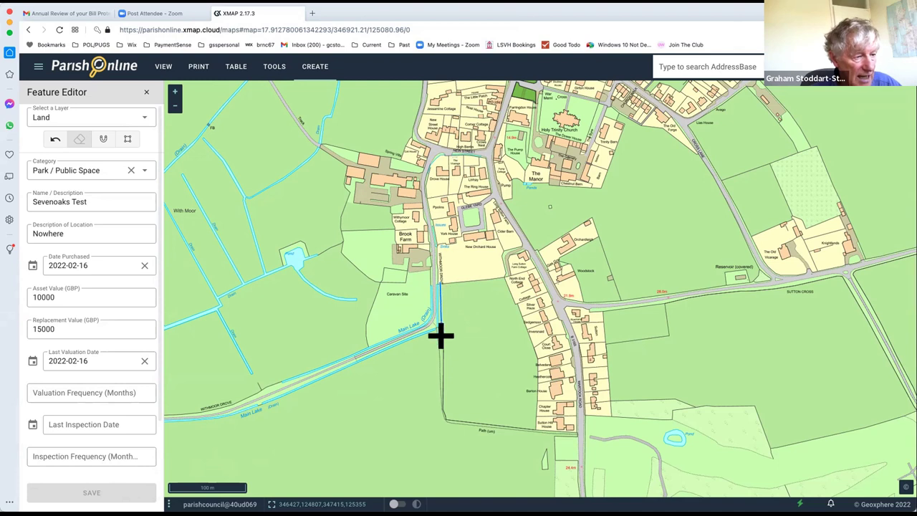
{"action": "left_click", "coordinate": [445, 419]}
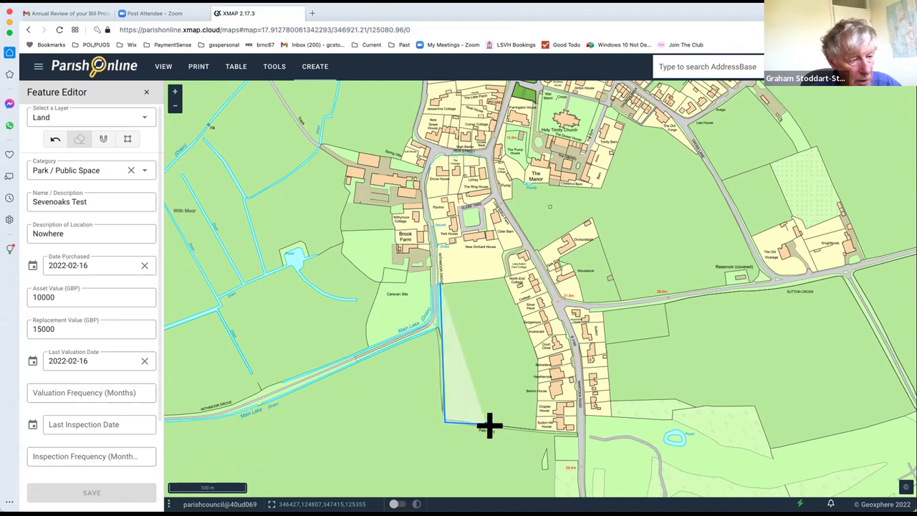
{"action": "left_click", "coordinate": [537, 428]}
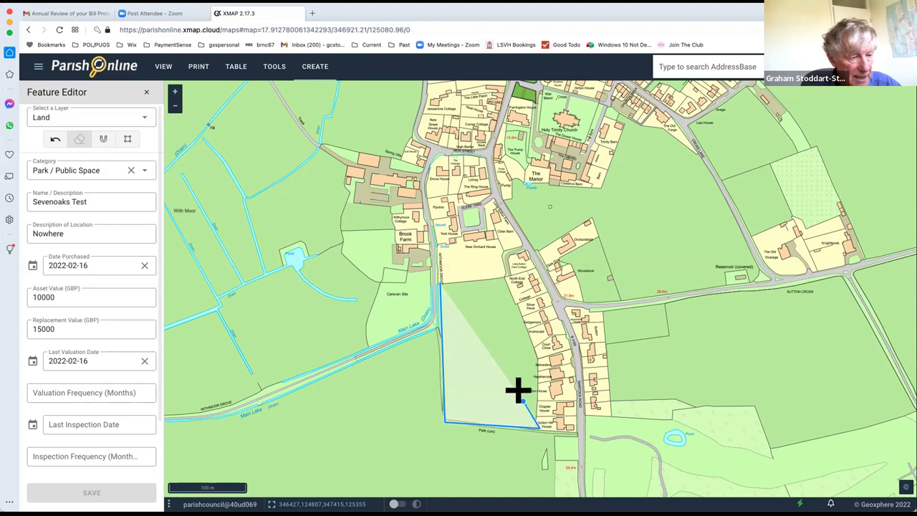
{"action": "left_click", "coordinate": [538, 360]}
{"action": "left_click", "coordinate": [504, 278]}
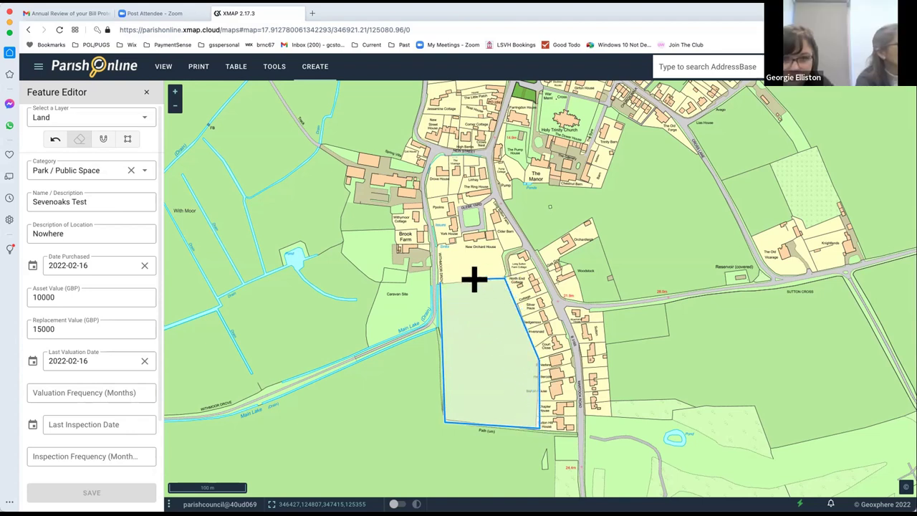
{"action": "left_click", "coordinate": [438, 282]}
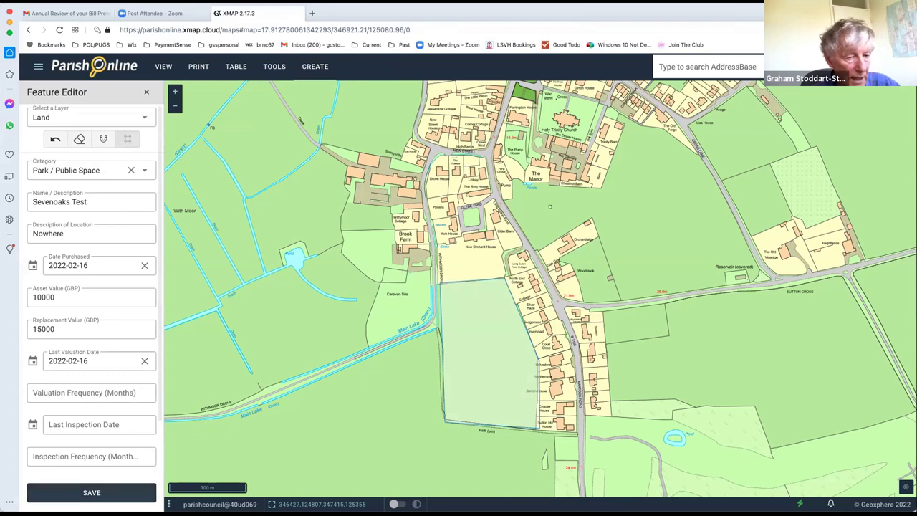
{"action": "left_click", "coordinate": [92, 492]}
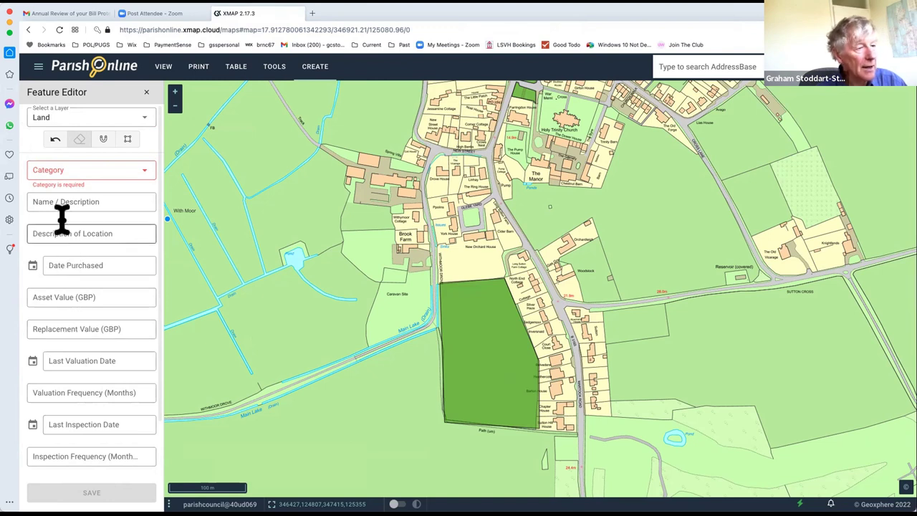
{"action": "left_click", "coordinate": [151, 99]}
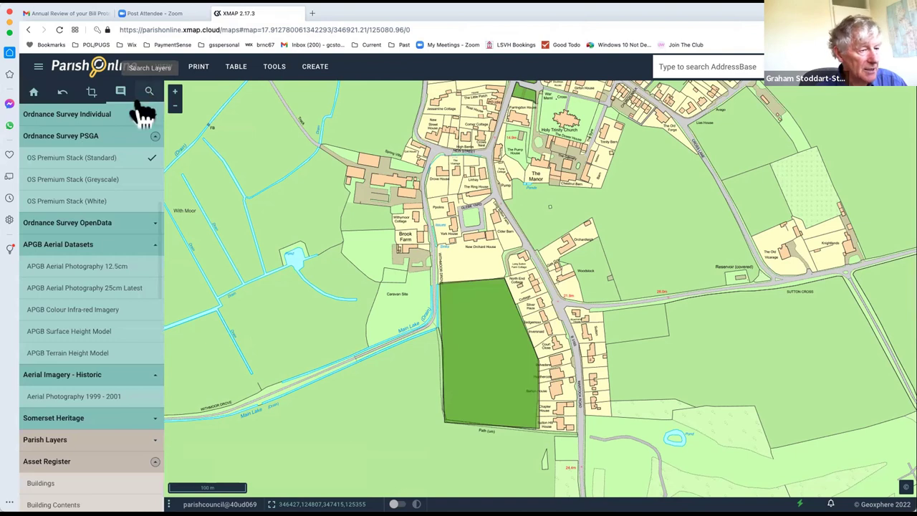
- Open the Sevenoaks Test land feature for editing and fit its north-west corner and upper west edge to the mapped field boundary
{"action": "left_click", "coordinate": [489, 367]}
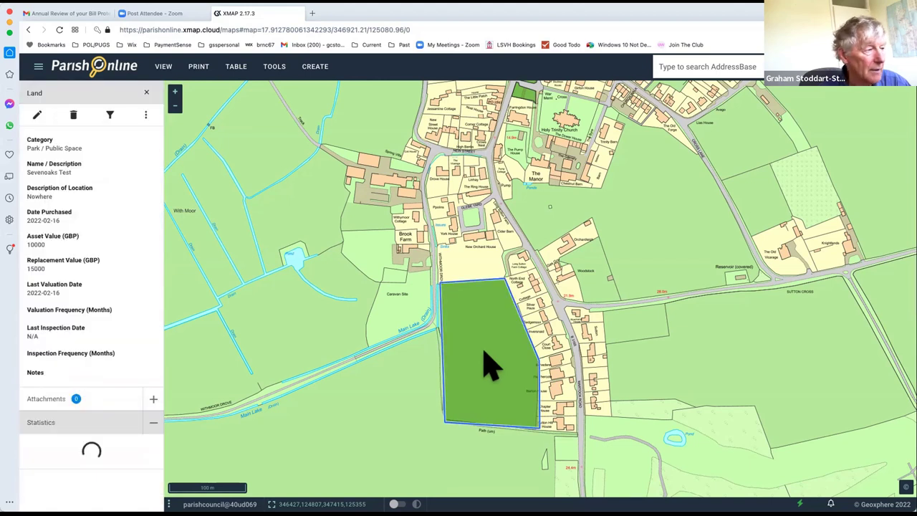
{"action": "left_click", "coordinate": [39, 117]}
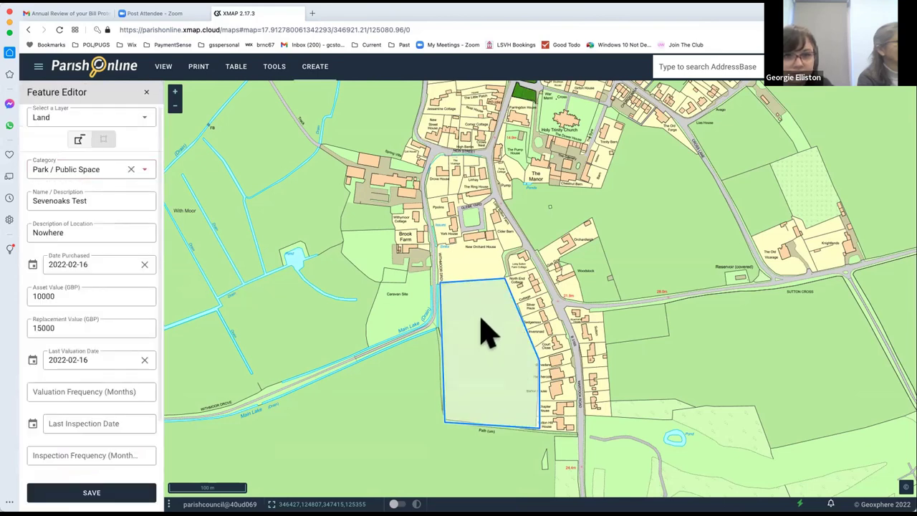
{"action": "left_click", "coordinate": [174, 92]}
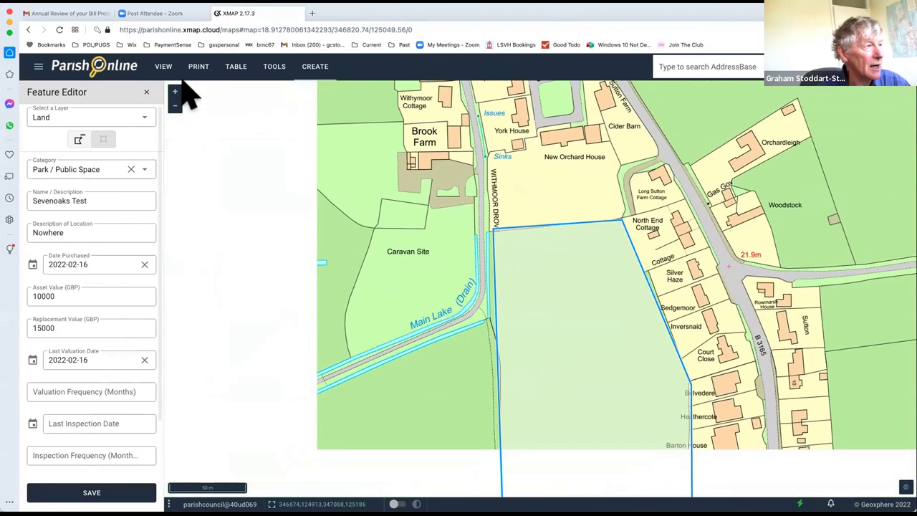
{"action": "left_click", "coordinate": [174, 92]}
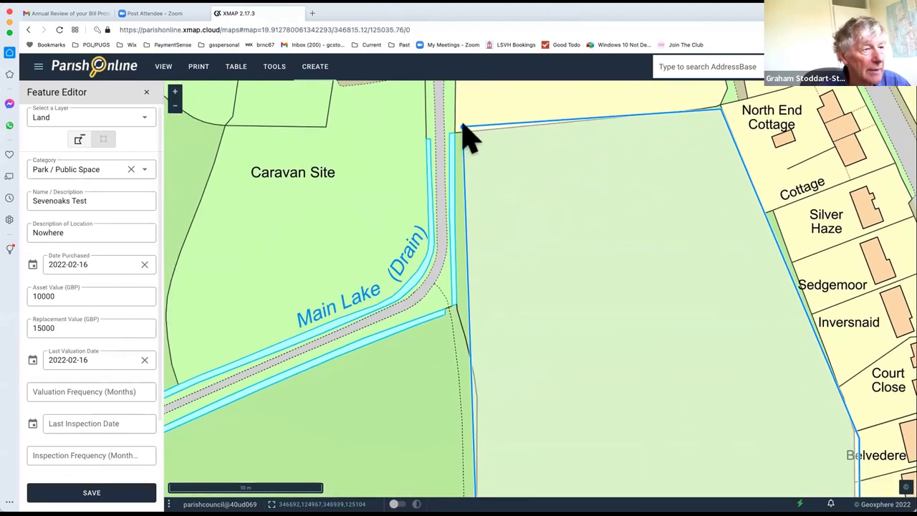
{"action": "left_click_drag", "start_coordinate": [461, 126], "coordinate": [452, 133]}
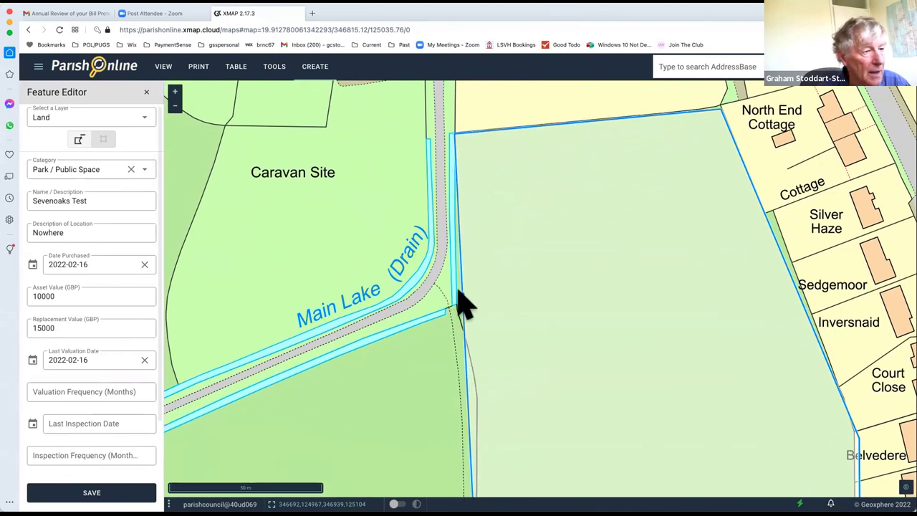
{"action": "left_click_drag", "start_coordinate": [462, 300], "coordinate": [454, 301]}
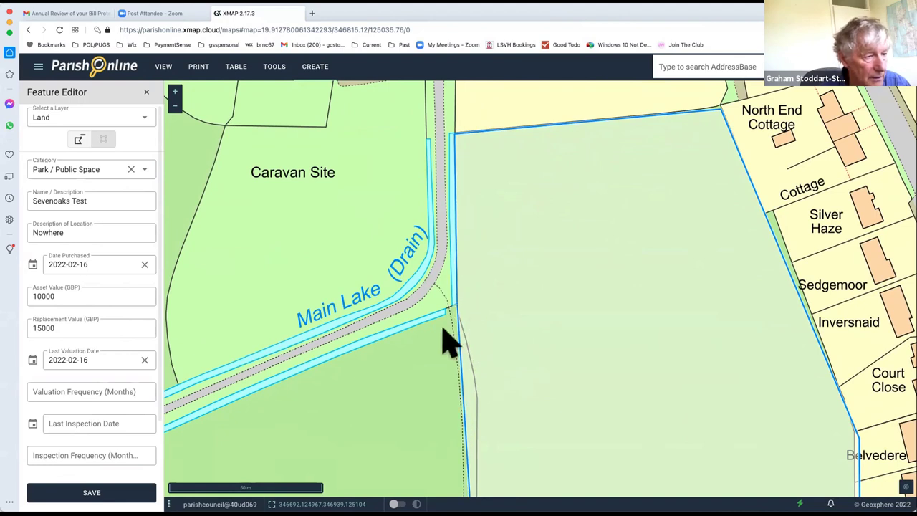
{"action": "left_click_drag", "start_coordinate": [460, 382], "coordinate": [475, 378]}
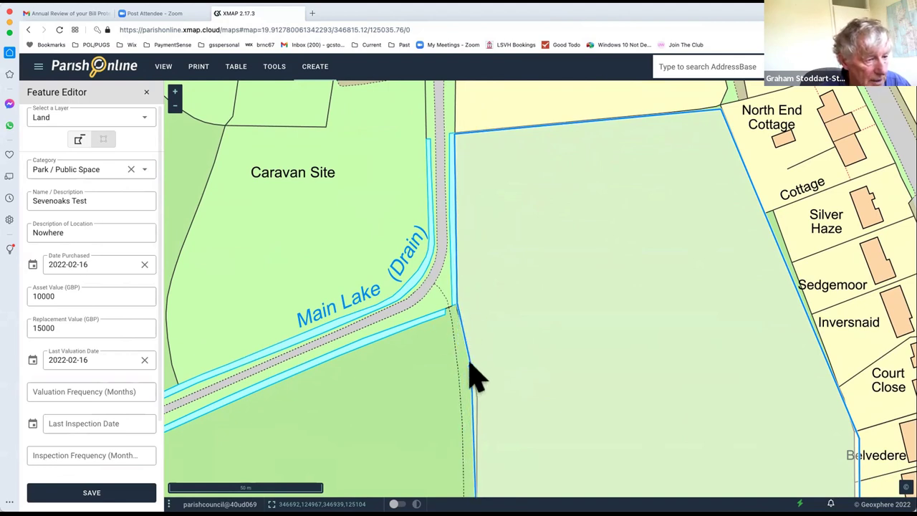
{"action": "left_click_drag", "start_coordinate": [455, 323], "coordinate": [479, 395]}
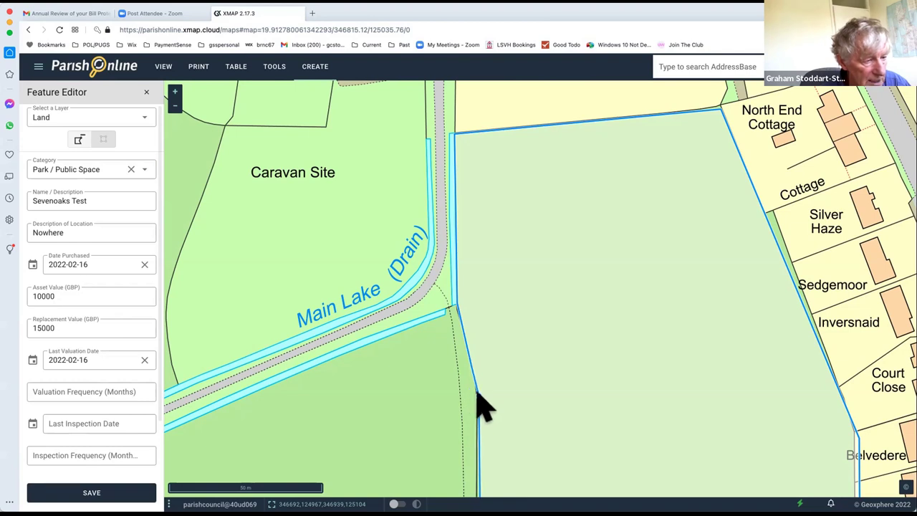
- Fit the polygon's lower west edge, south-west corner and south-east corner to the mapped field boundary above the path
{"action": "left_click_drag", "start_coordinate": [554, 403], "coordinate": [554, 304]}
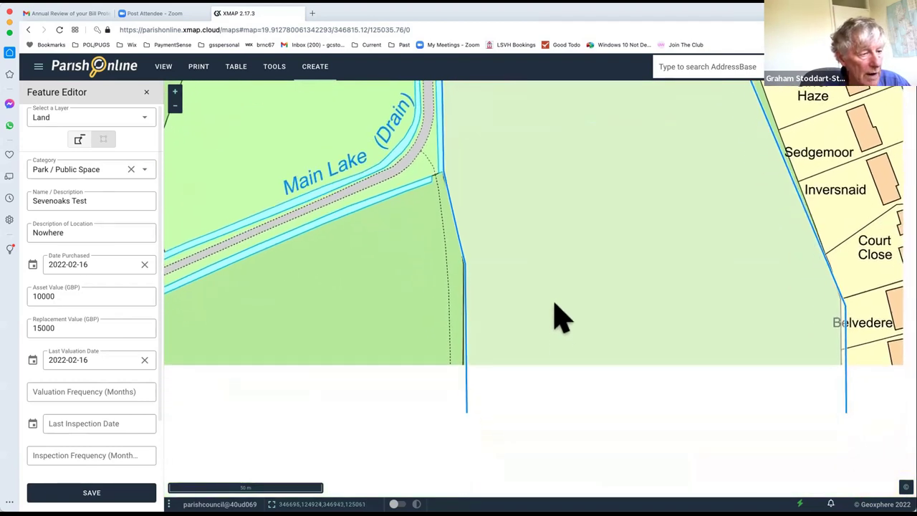
{"action": "left_click_drag", "start_coordinate": [542, 395], "coordinate": [548, 313]}
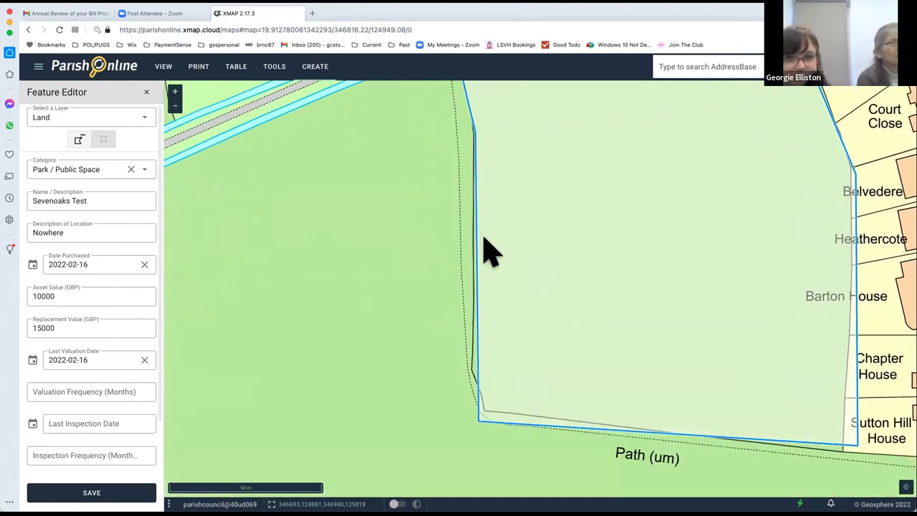
{"action": "left_click_drag", "start_coordinate": [475, 353], "coordinate": [469, 368]}
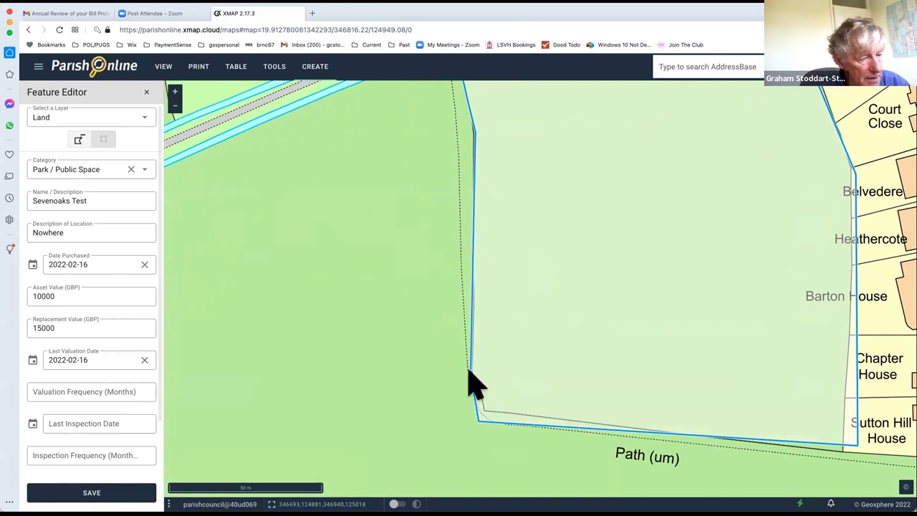
{"action": "left_click_drag", "start_coordinate": [478, 417], "coordinate": [473, 393]}
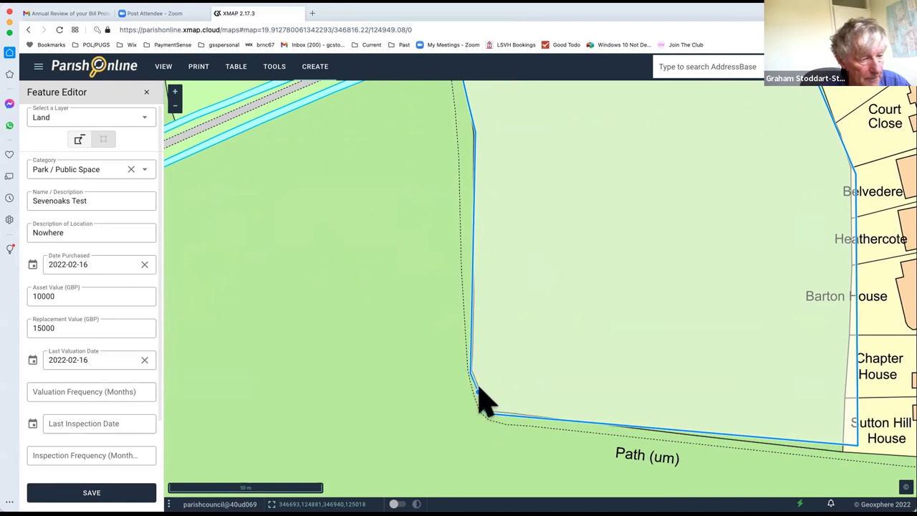
{"action": "left_click_drag", "start_coordinate": [853, 443], "coordinate": [842, 452]}
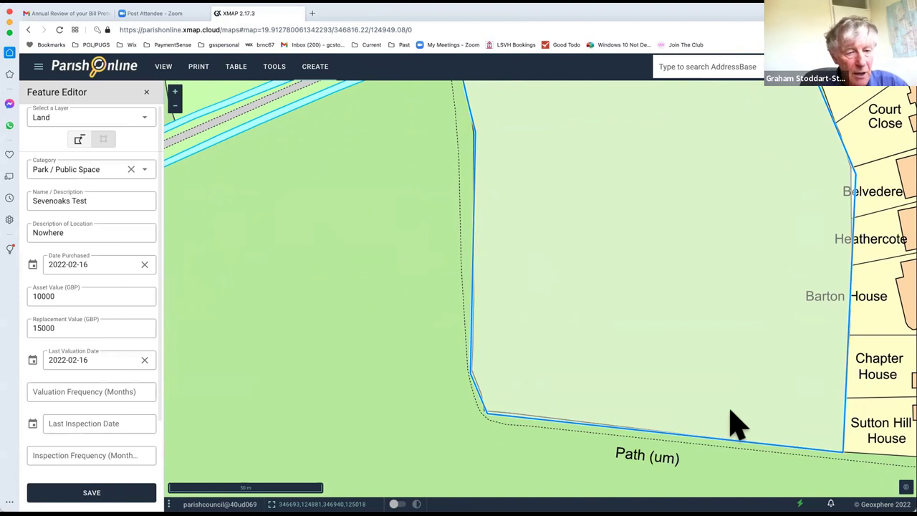
- Adjust the polygon's east edge near Court Close and Belvedere, save the reshaped feature and close its details
{"action": "left_click_drag", "start_coordinate": [710, 213], "coordinate": [594, 290]}
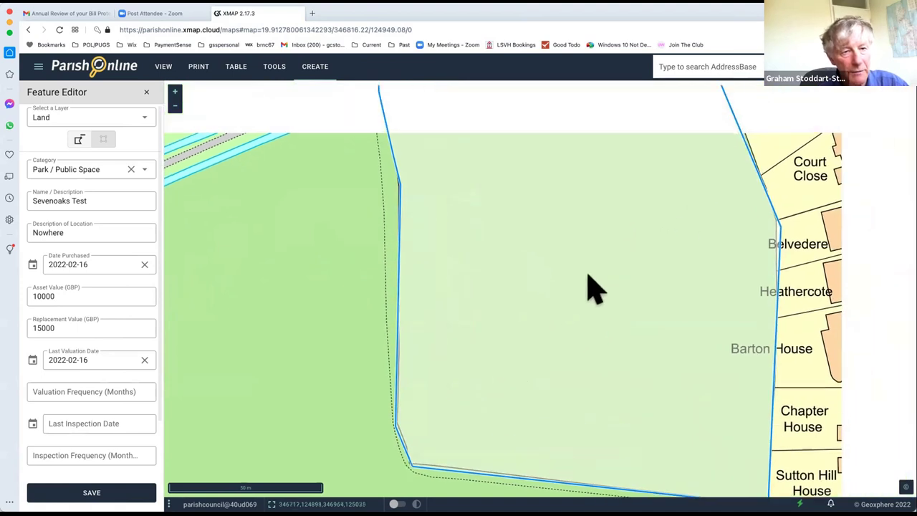
{"action": "left_click_drag", "start_coordinate": [636, 233], "coordinate": [642, 236]}
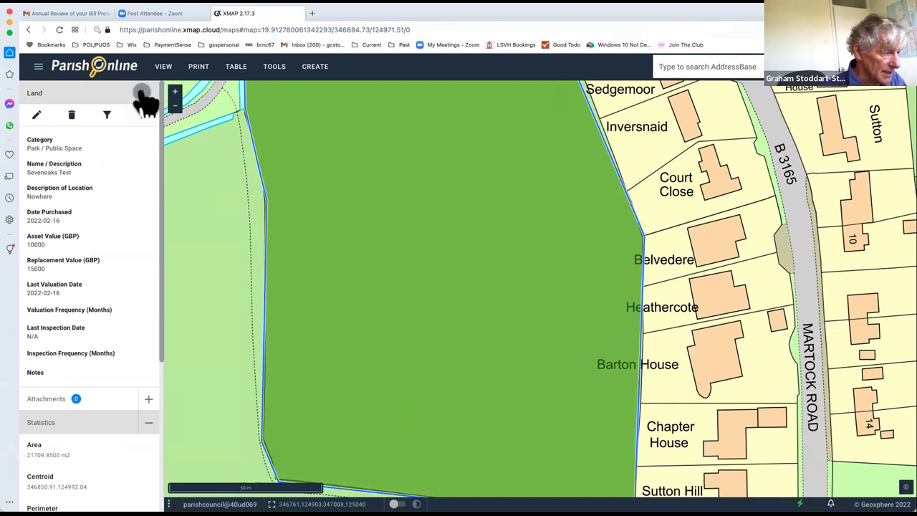
{"action": "left_click", "coordinate": [143, 94]}
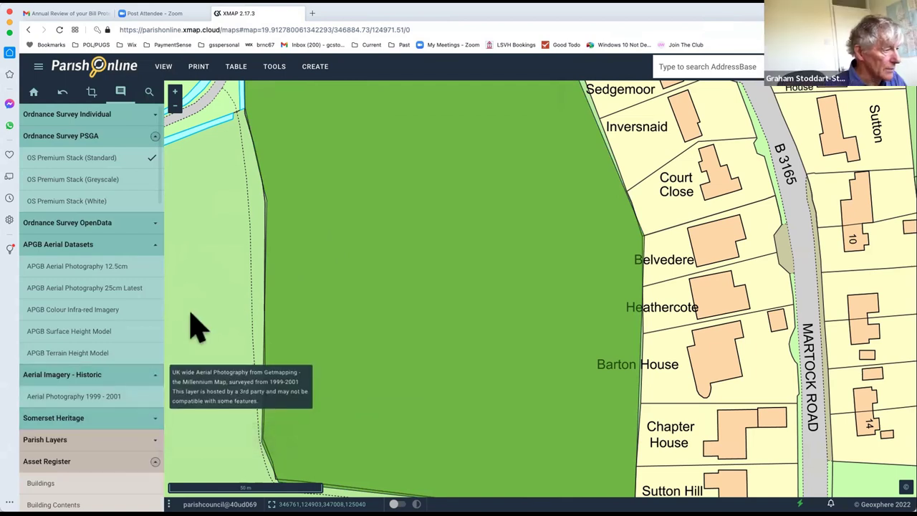
- Reload the map page to reset the layers
{"action": "scroll", "coordinate": [212, 386], "scroll_direction": "down", "scroll_amount": 1}
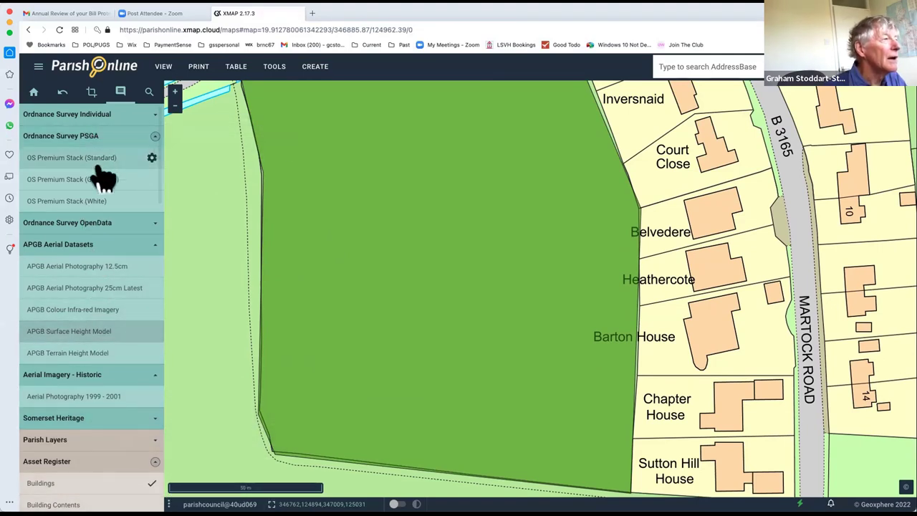
{"action": "left_click", "coordinate": [174, 105]}
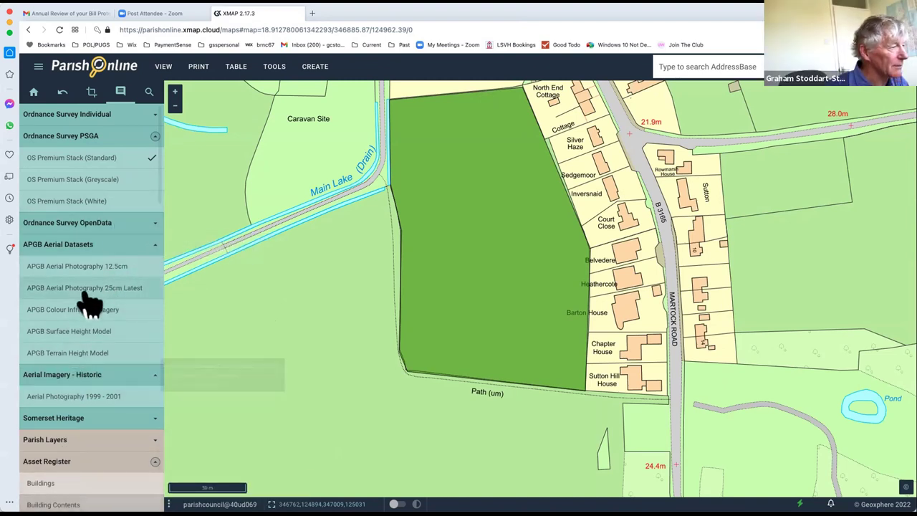
{"action": "left_click_drag", "start_coordinate": [238, 244], "coordinate": [219, 82]}
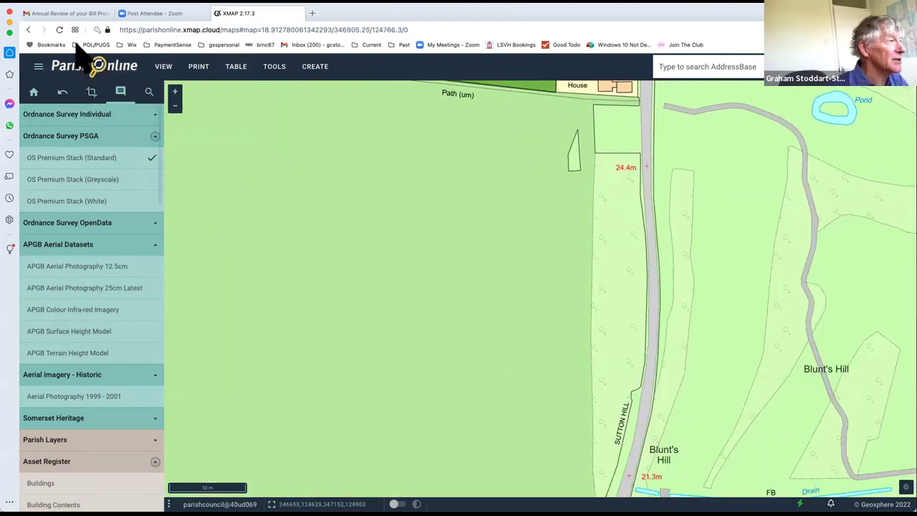
{"action": "left_click", "coordinate": [59, 30]}
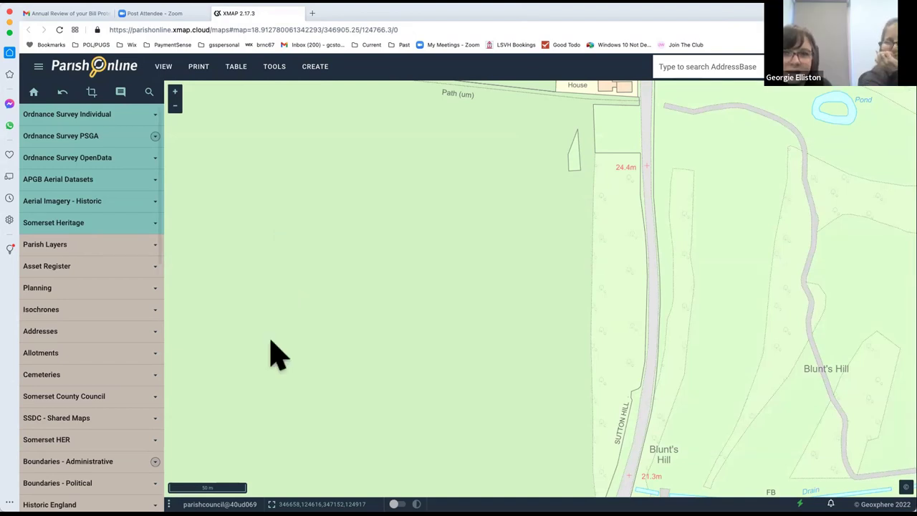
- Turn on the Land layer in the Asset Register group and open its layer options
{"action": "left_click", "coordinate": [127, 268]}
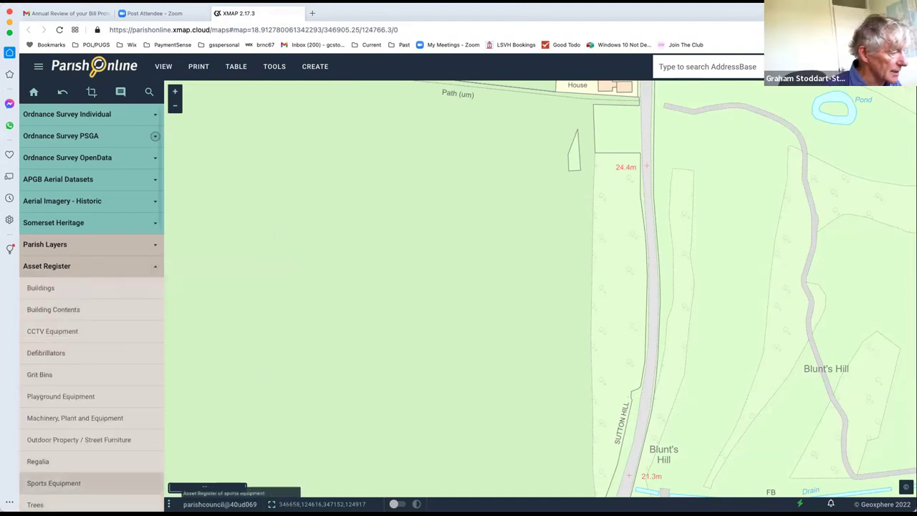
{"action": "left_click", "coordinate": [91, 92]}
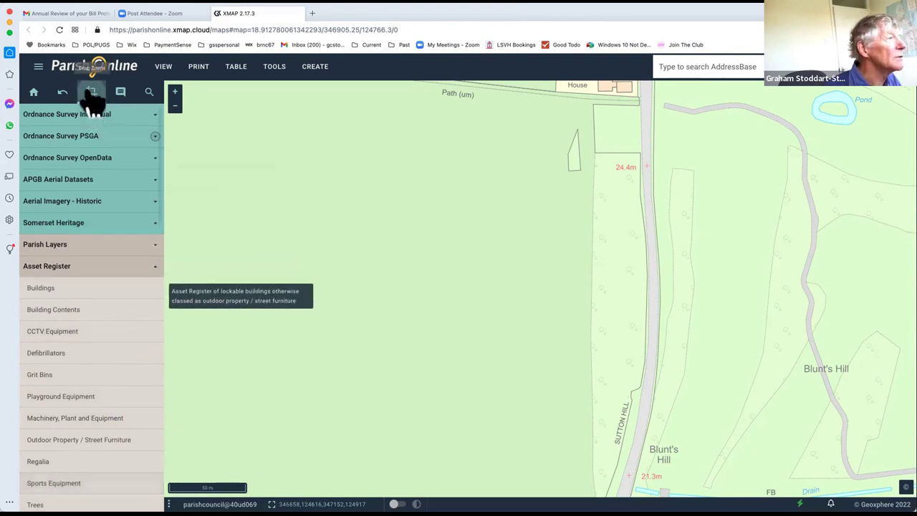
{"action": "scroll", "coordinate": [71, 444], "scroll_direction": "down", "scroll_amount": 3}
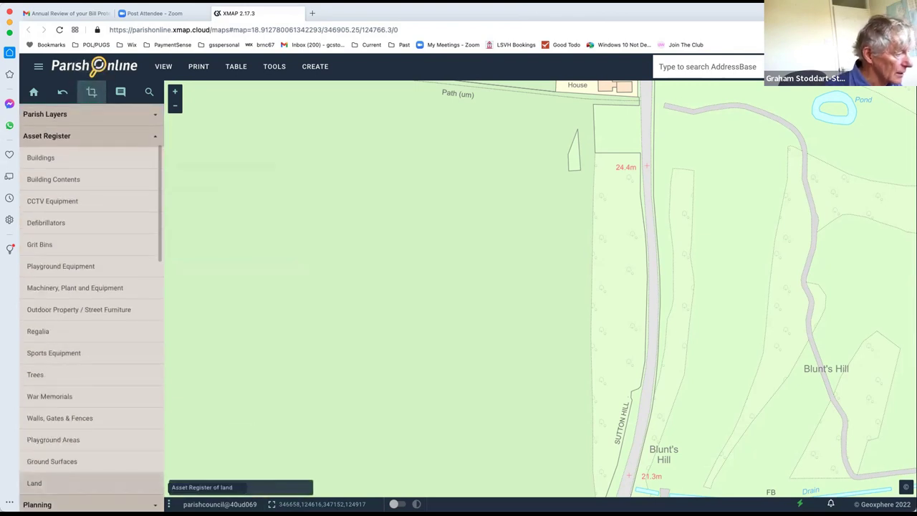
{"action": "left_click", "coordinate": [71, 480]}
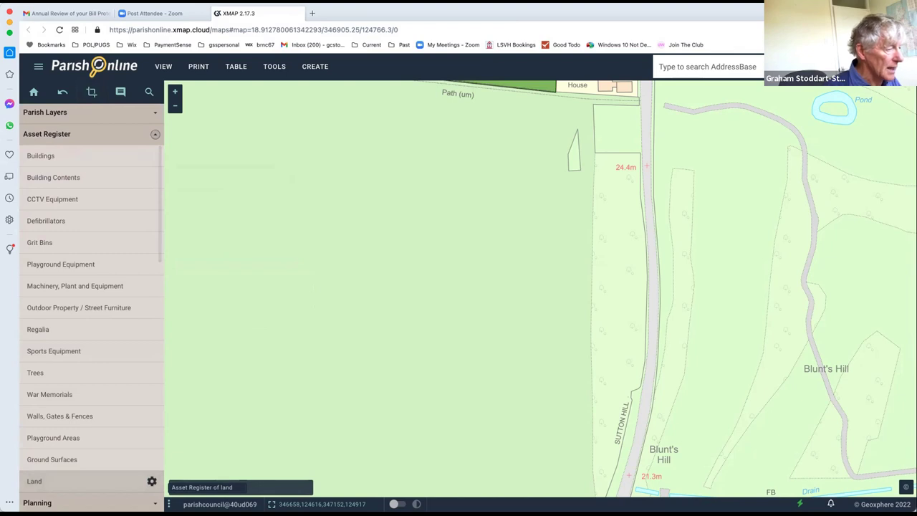
{"action": "left_click", "coordinate": [152, 480]}
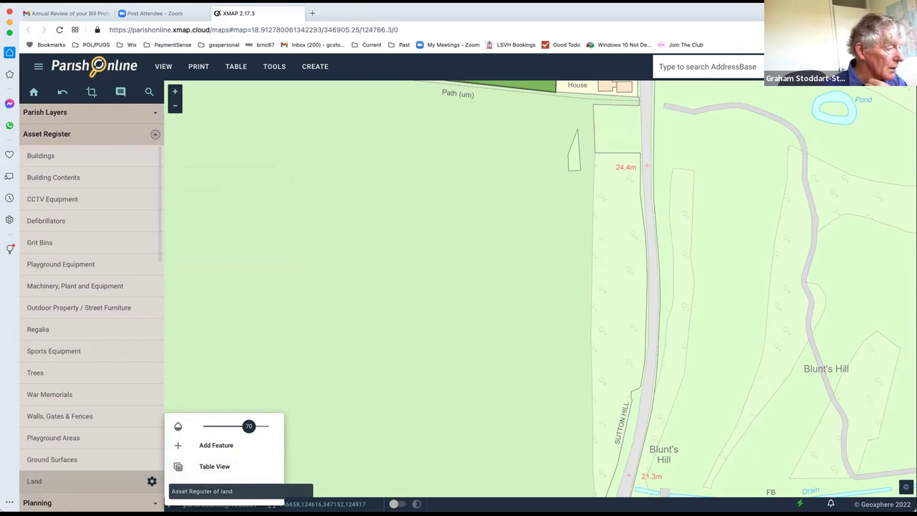
- Turn off the Land layer, collapse the Asset Register group and return to the field beside Withmoor Drove
{"action": "left_click", "coordinate": [34, 481]}
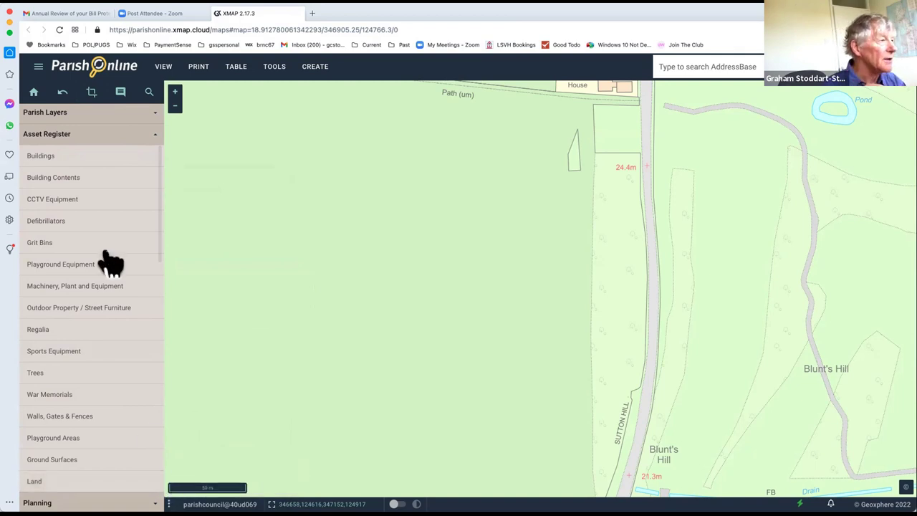
{"action": "left_click", "coordinate": [158, 136]}
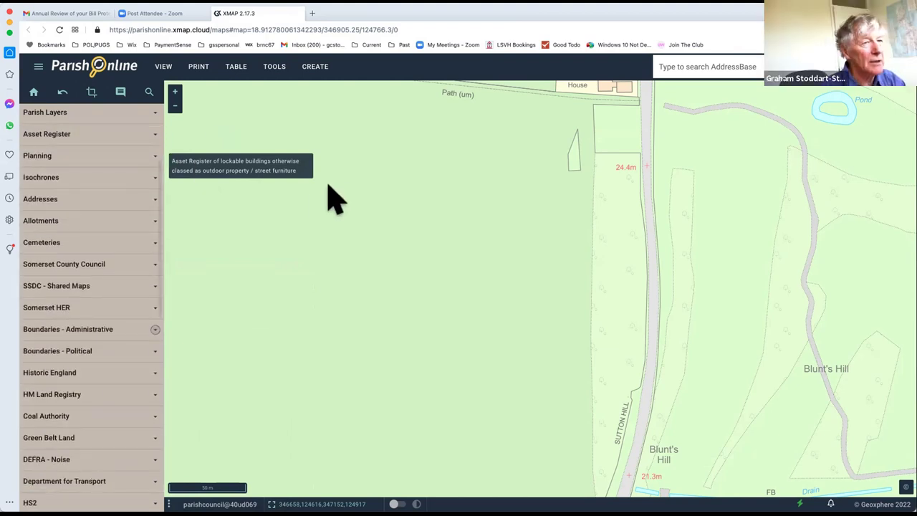
{"action": "left_click_drag", "start_coordinate": [388, 168], "coordinate": [422, 458]}
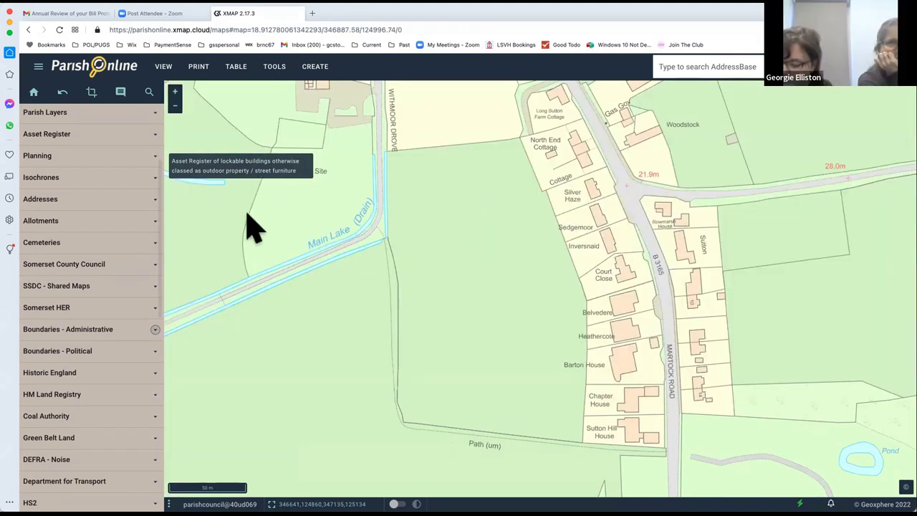
- Expand the Parish Layers group and start creating a new layer titled Sevenoaks
{"action": "left_click", "coordinate": [157, 113]}
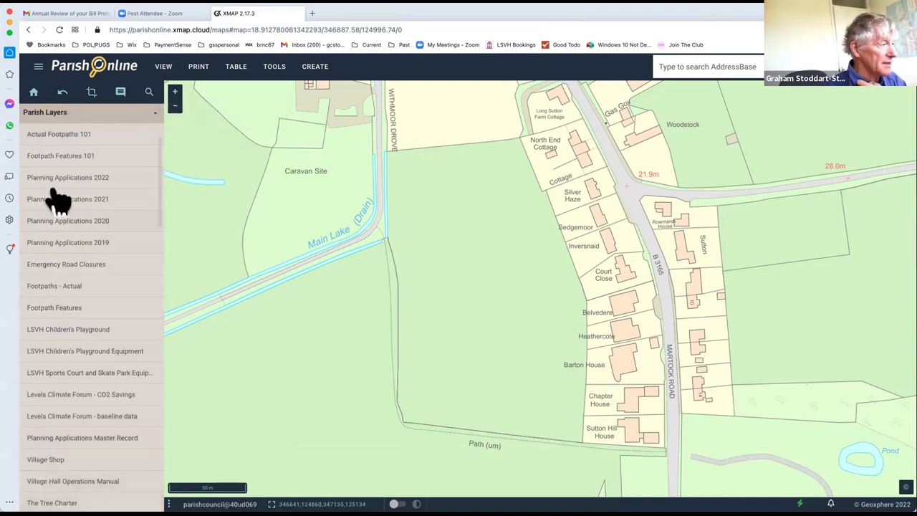
{"action": "mouse_move", "coordinate": [67, 188]}
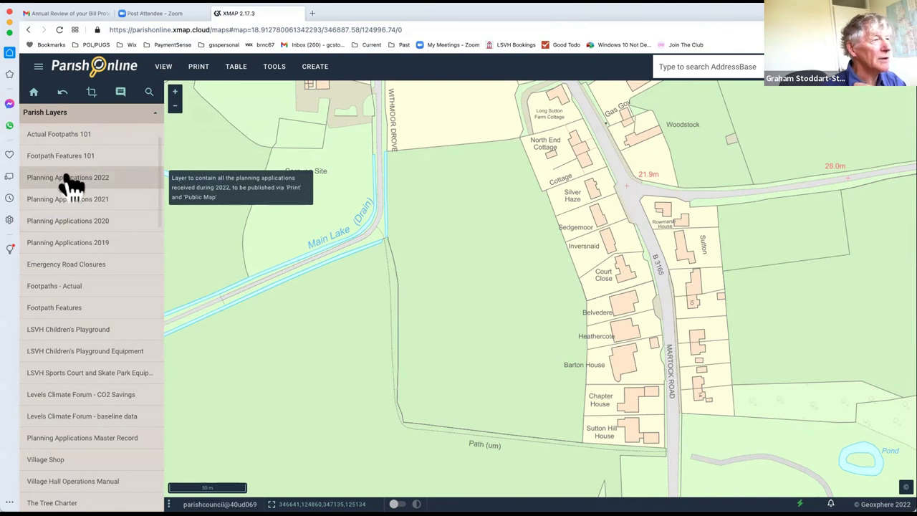
{"action": "left_click", "coordinate": [318, 70]}
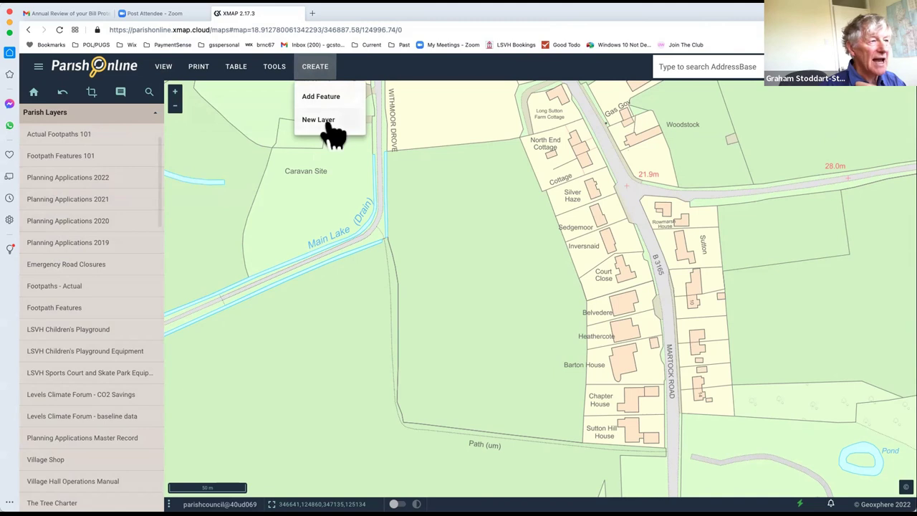
{"action": "left_click", "coordinate": [324, 122]}
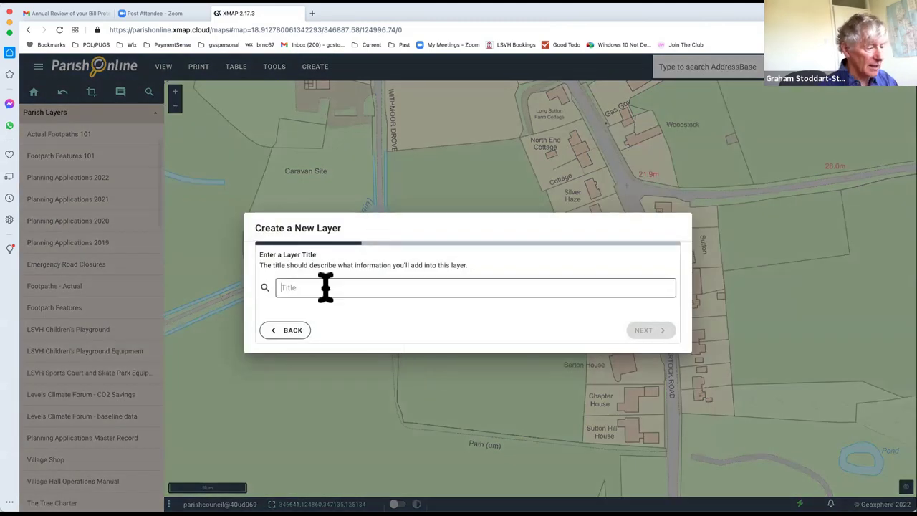
{"action": "type", "text": "Sev eno"}
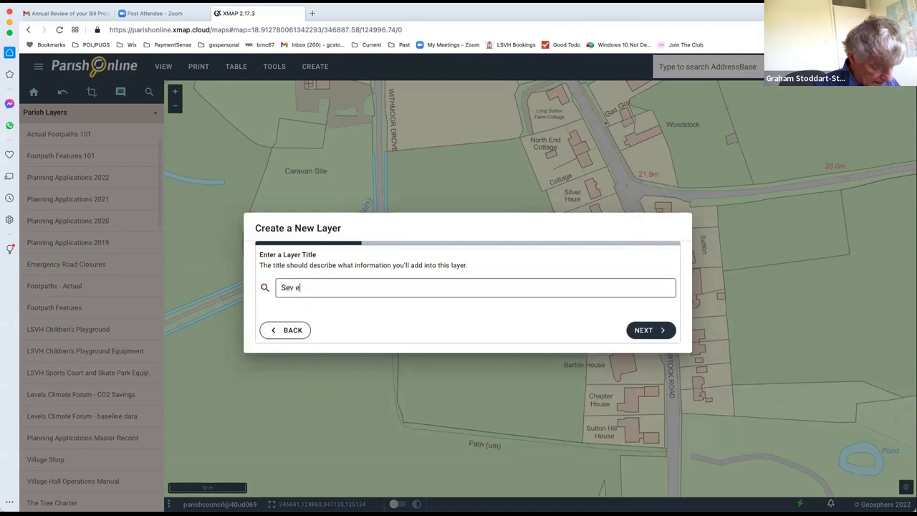
{"action": "key", "text": "BackSpace"}
{"action": "key", "text": "BackSpace"}
{"action": "key", "text": "BackSpace"}
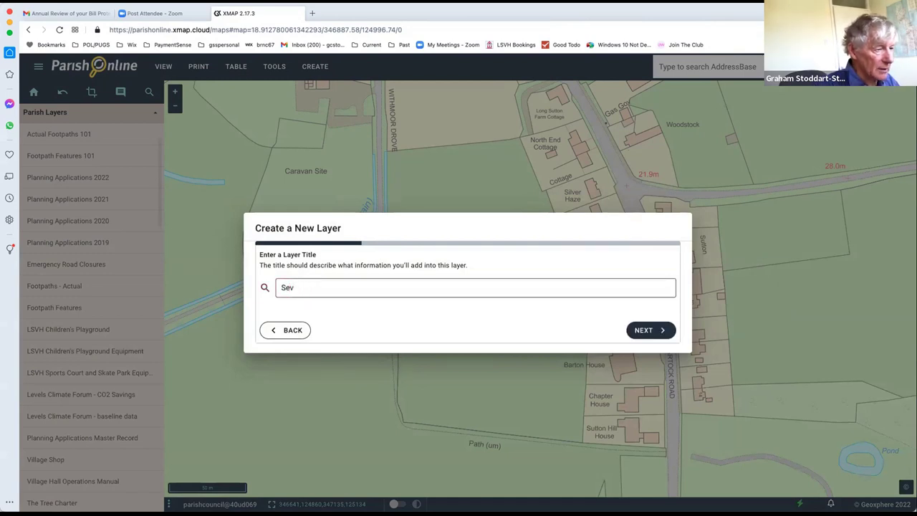
{"action": "type", "text": "aks"}
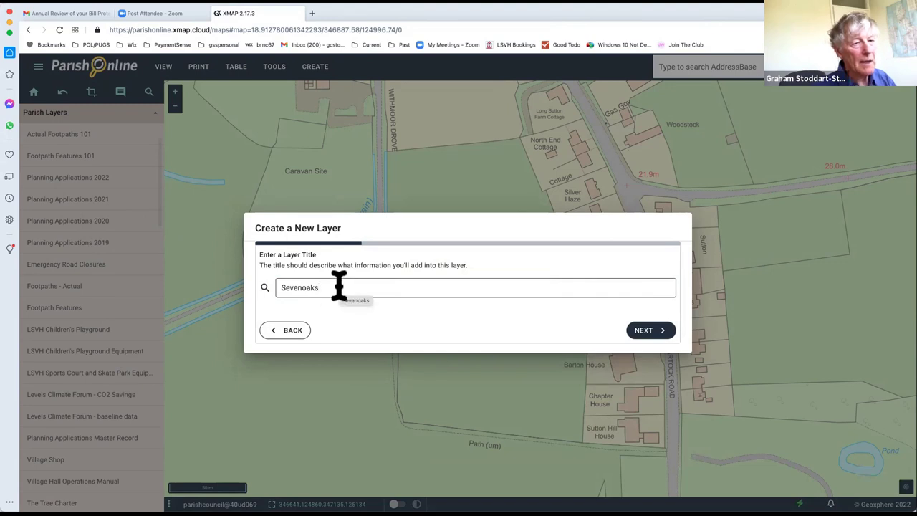
{"action": "left_click", "coordinate": [646, 329]}
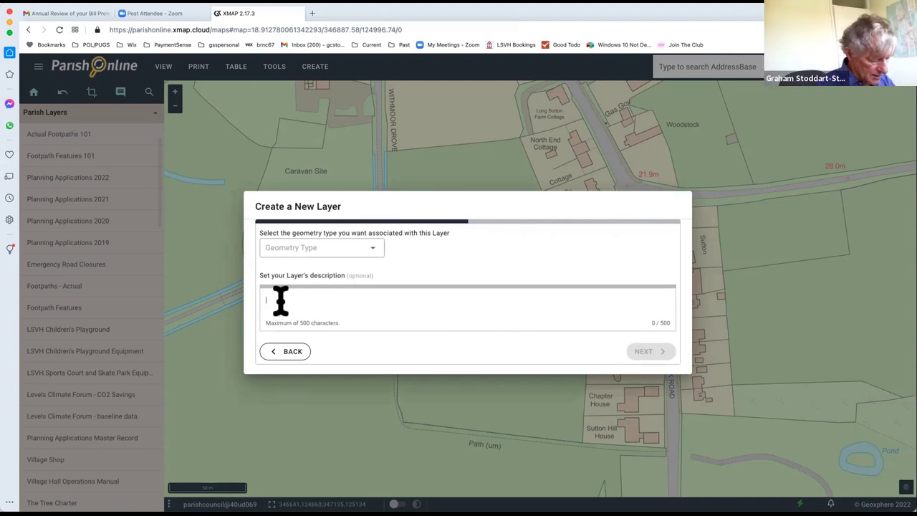
- Describe the new layer as "This is a test of the new layer" and set its geometry type to Polygon
{"action": "type", "text": "This is"}
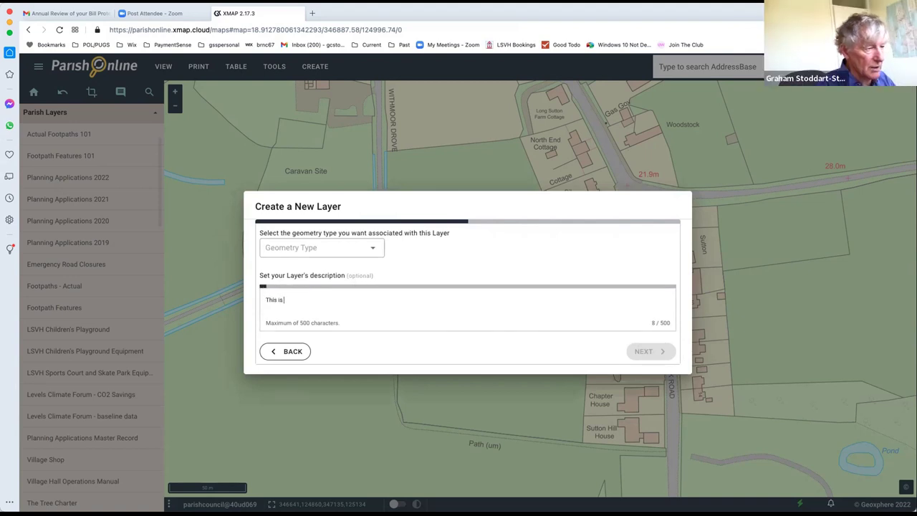
{"action": "type", "text": " a test of the new layer"}
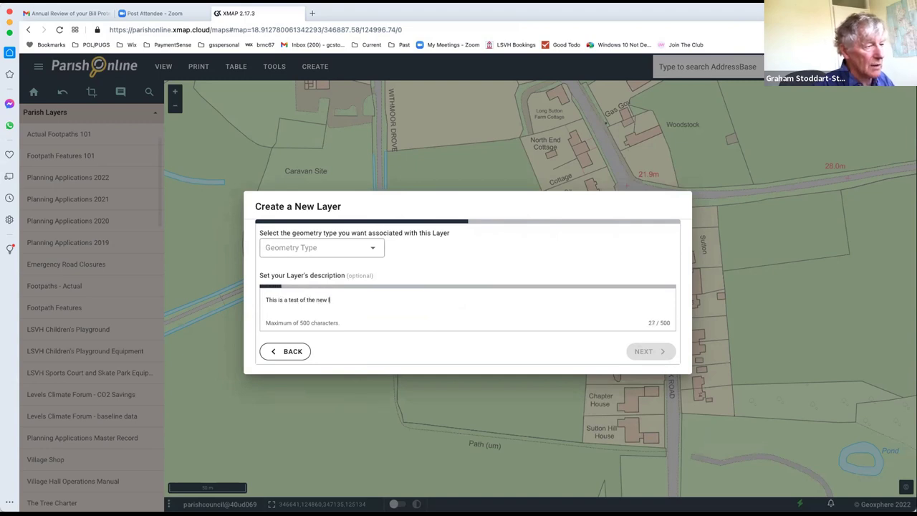
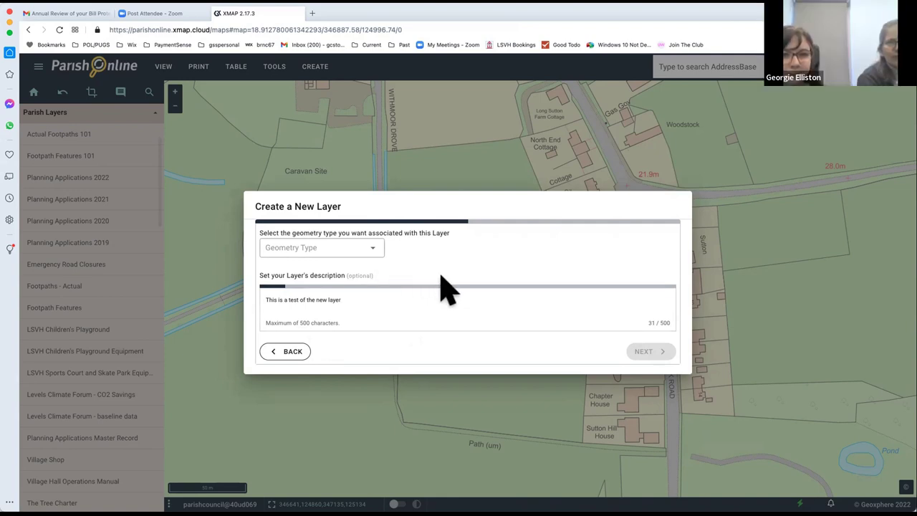
{"action": "left_click", "coordinate": [372, 250]}
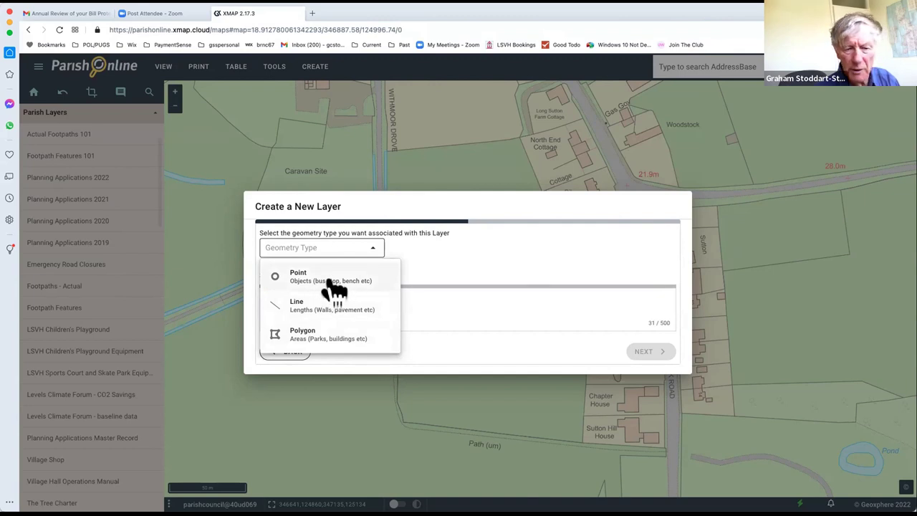
{"action": "left_click", "coordinate": [313, 336]}
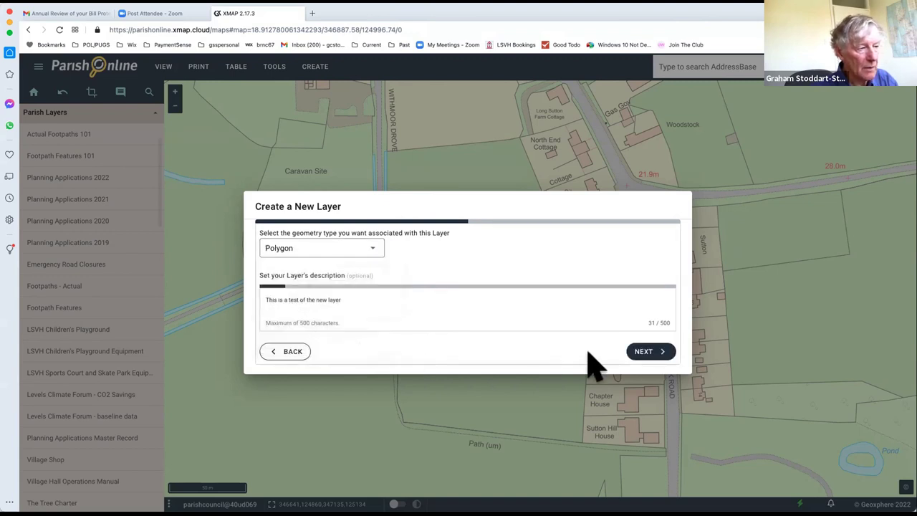
{"action": "left_click", "coordinate": [643, 353]}
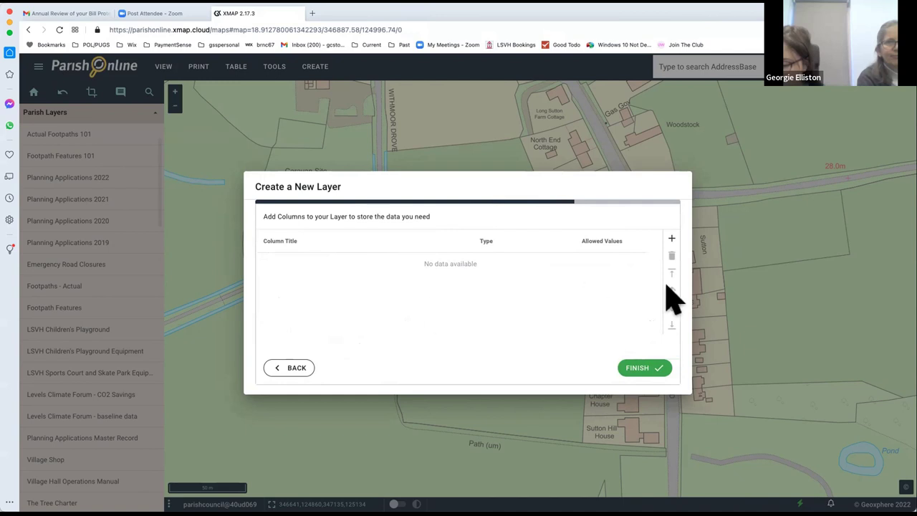
- Add a text column titled Area Type to the new layer
{"action": "left_click", "coordinate": [671, 238]}
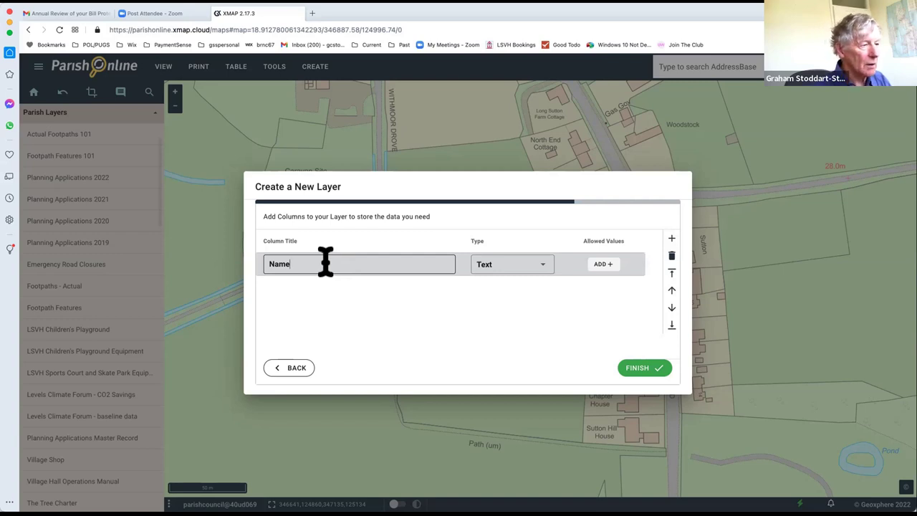
{"action": "key", "text": "BackSpace"}
{"action": "key", "text": "BackSpace"}
{"action": "key", "text": "BackSpace"}
{"action": "key", "text": "BackSpace"}
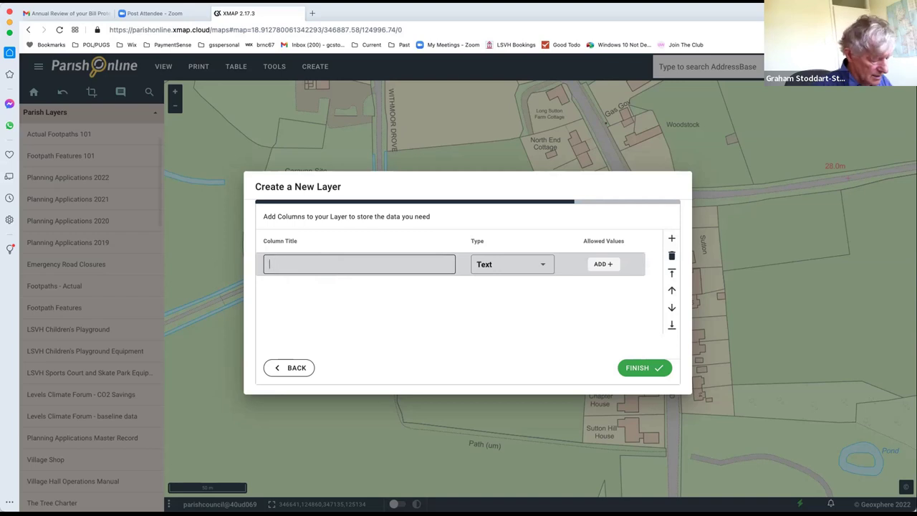
{"action": "type", "text": "Area"}
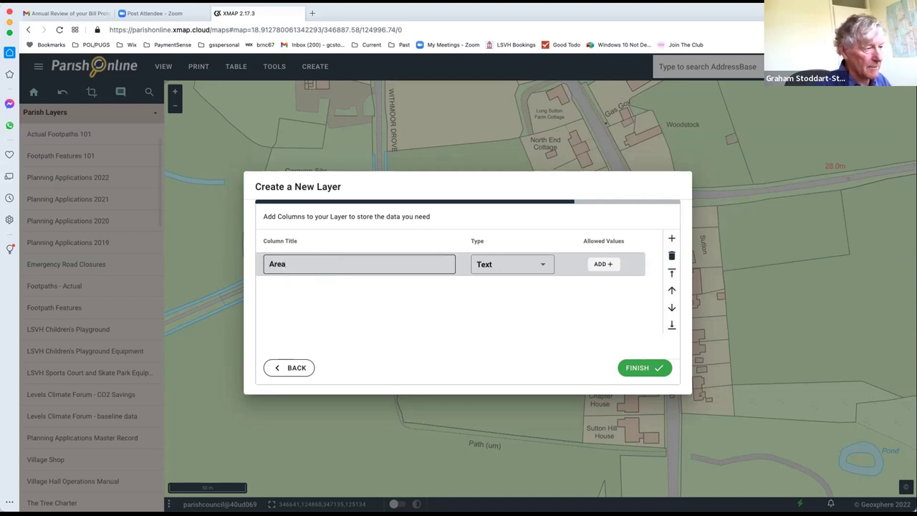
{"action": "type", "text": " Type"}
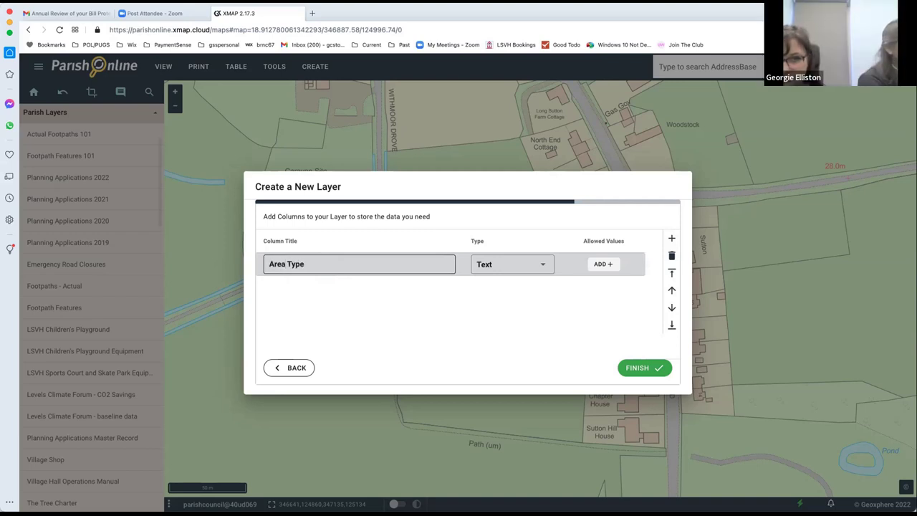
- Add a second column titled Date and set its type to Date
{"action": "left_click", "coordinate": [671, 238]}
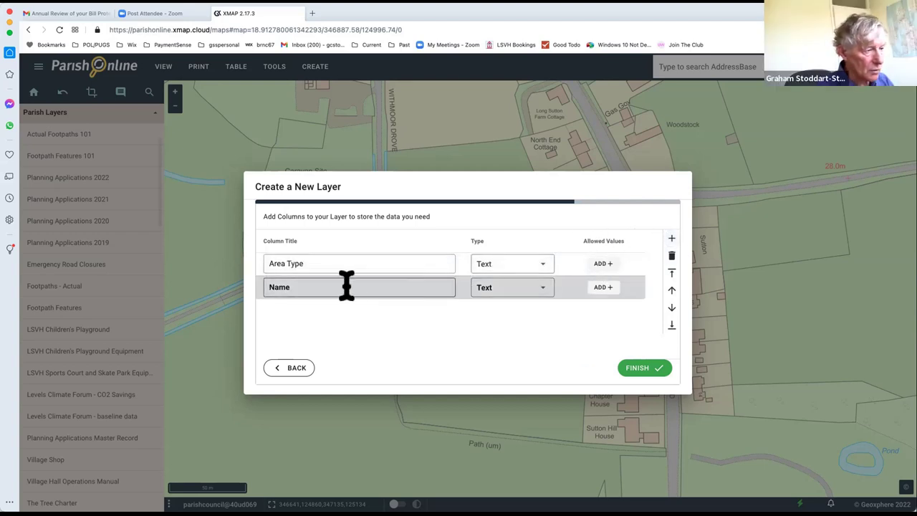
{"action": "key", "text": "BackSpace"}
{"action": "key", "text": "BackSpace"}
{"action": "key", "text": "BackSpace"}
{"action": "key", "text": "BackSpace"}
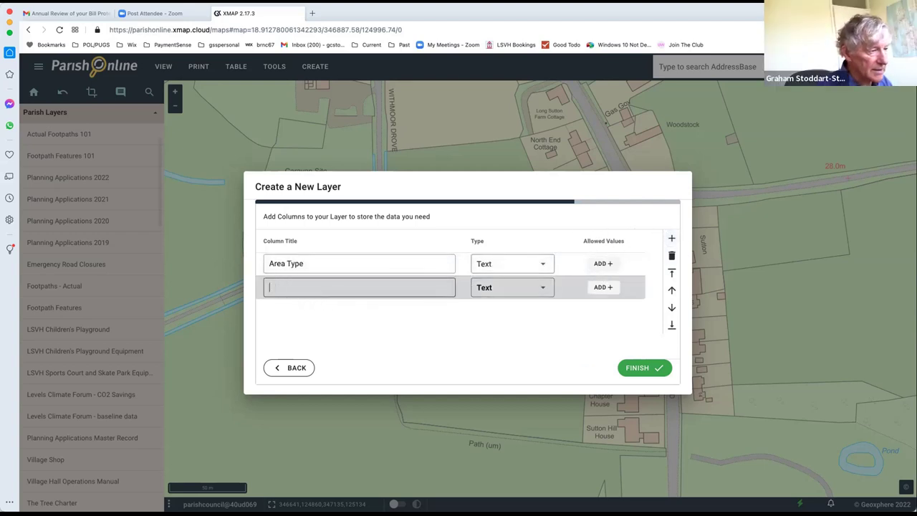
{"action": "type", "text": "Date"}
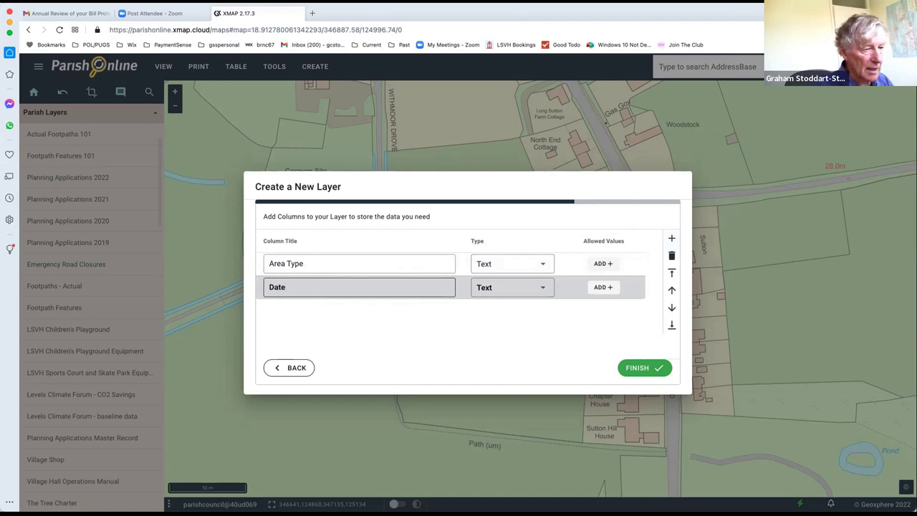
{"action": "left_click", "coordinate": [544, 292]}
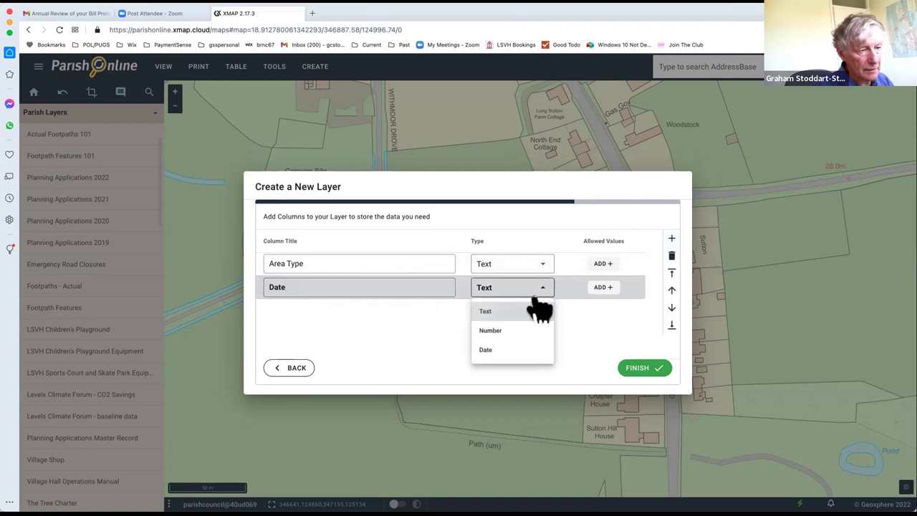
{"action": "left_click", "coordinate": [507, 351]}
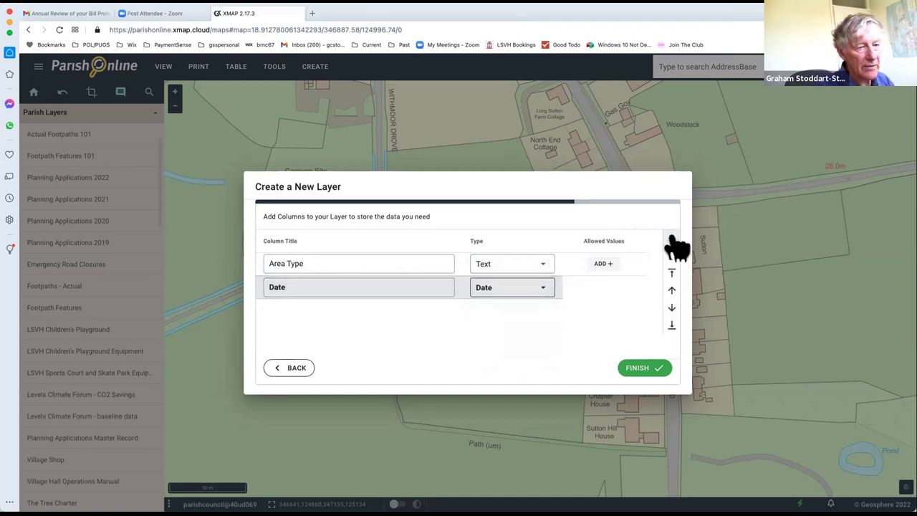
- Add a third column of type Text titled Value
{"action": "left_click", "coordinate": [671, 238]}
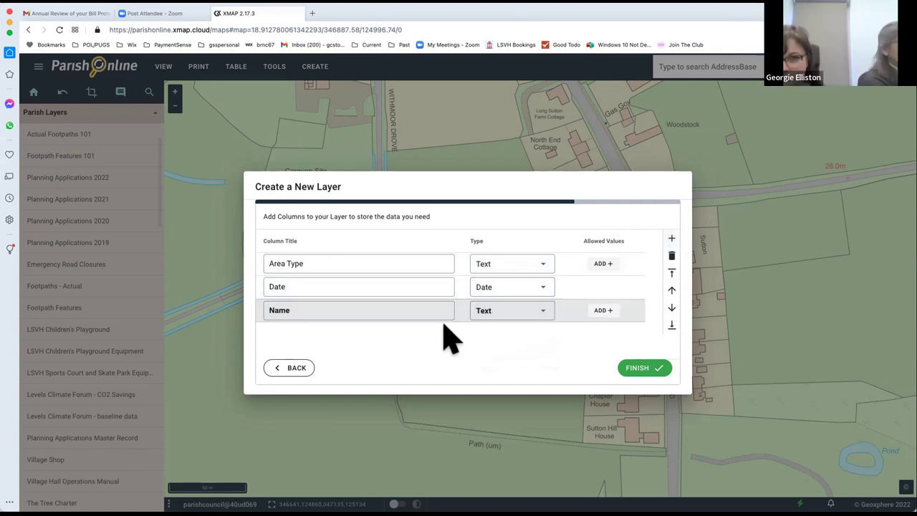
{"action": "left_click", "coordinate": [292, 309]}
{"action": "key", "text": "BackSpace"}
{"action": "key", "text": "BackSpace"}
{"action": "key", "text": "BackSpace"}
{"action": "type", "text": "Value"}
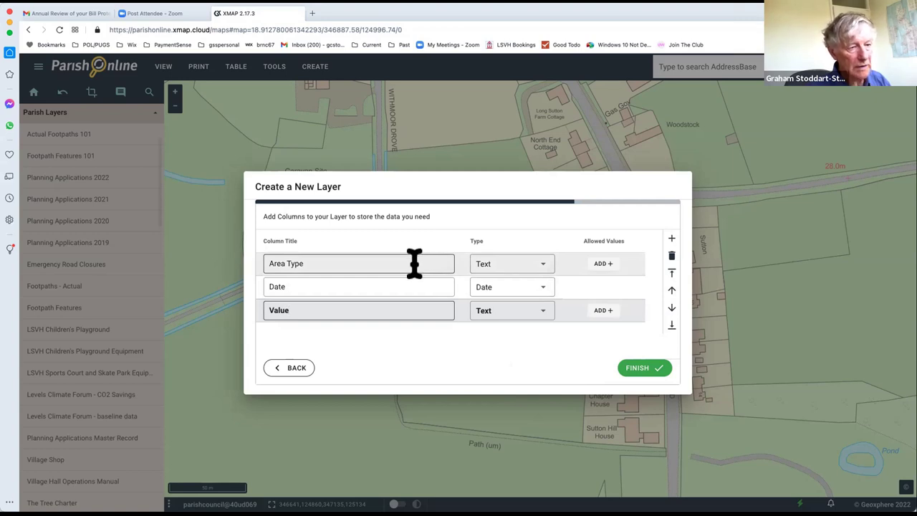
- Set the Area Type column's allowed values to Grass, Flowerbeds and Concrete, and finish creating the layer
{"action": "left_click", "coordinate": [603, 264]}
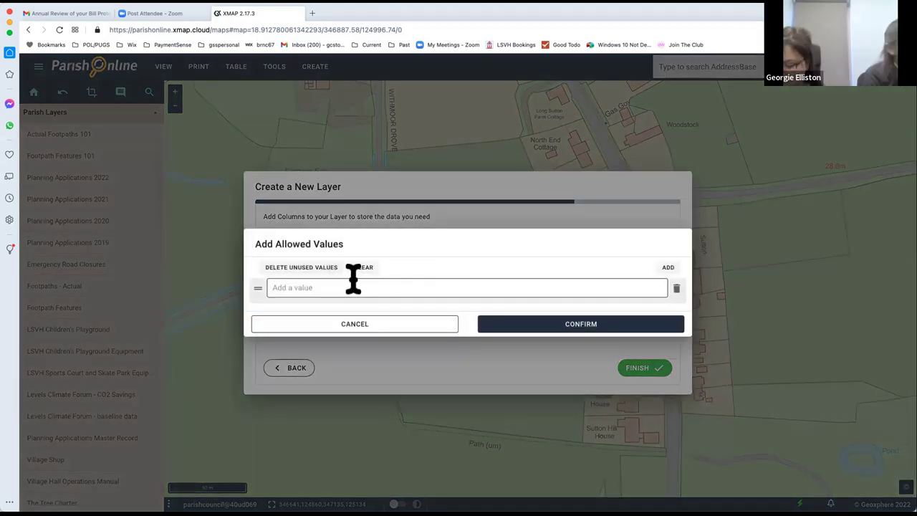
{"action": "type", "text": "Grass"}
{"action": "left_click", "coordinate": [668, 268]}
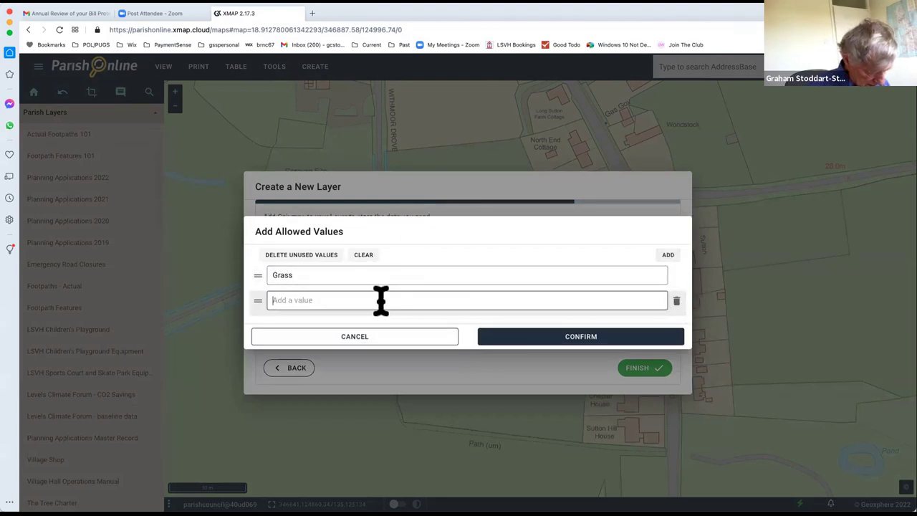
{"action": "type", "text": "Flowerbeds"}
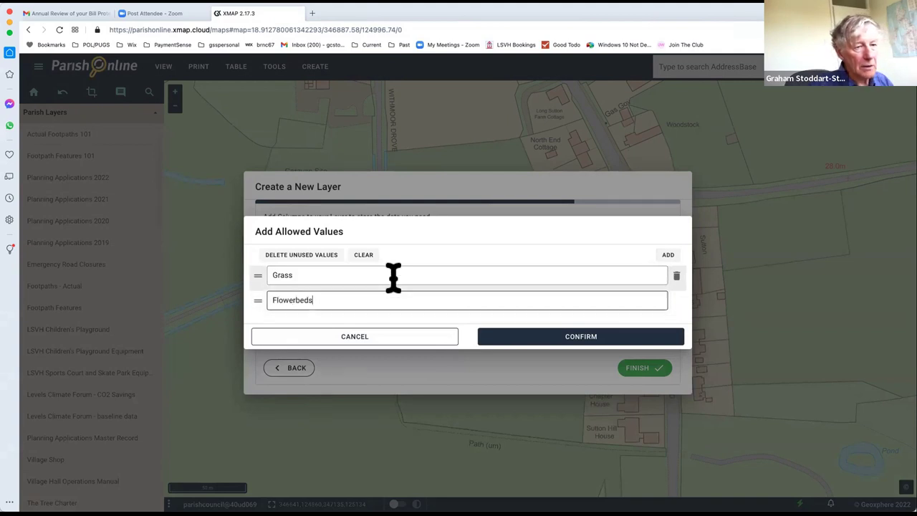
{"action": "left_click", "coordinate": [665, 254]}
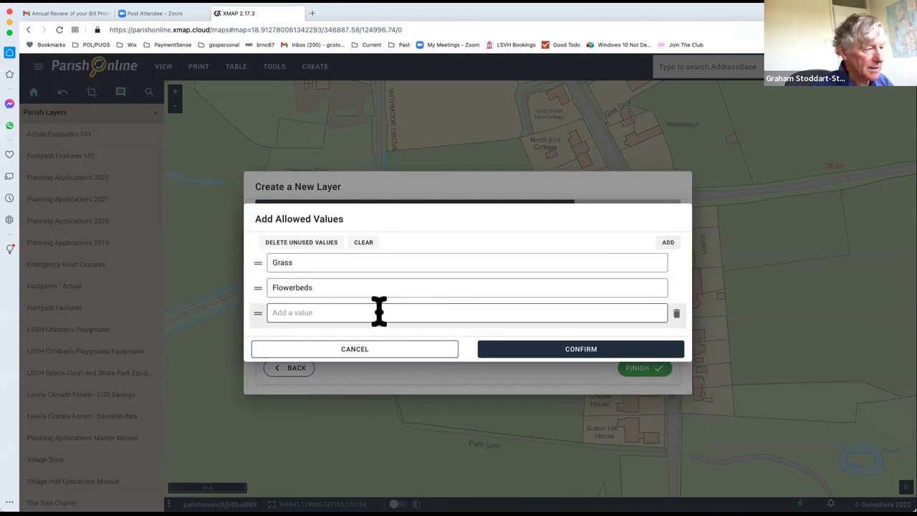
{"action": "left_click", "coordinate": [332, 313]}
{"action": "type", "text": "Concrete"}
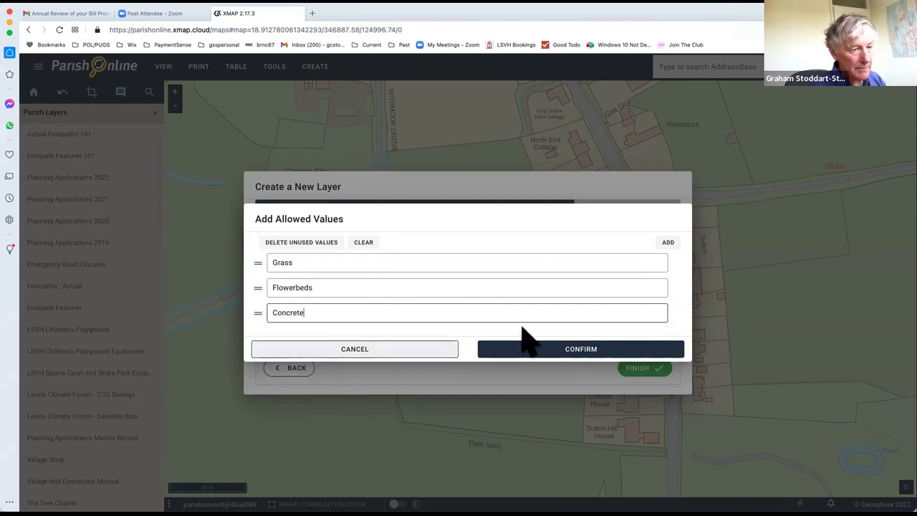
{"action": "left_click", "coordinate": [550, 349]}
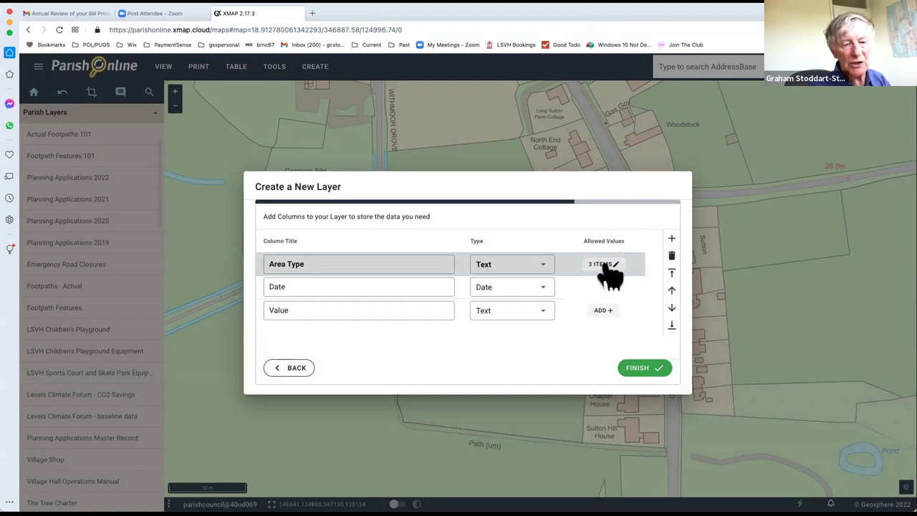
{"action": "left_click", "coordinate": [637, 371]}
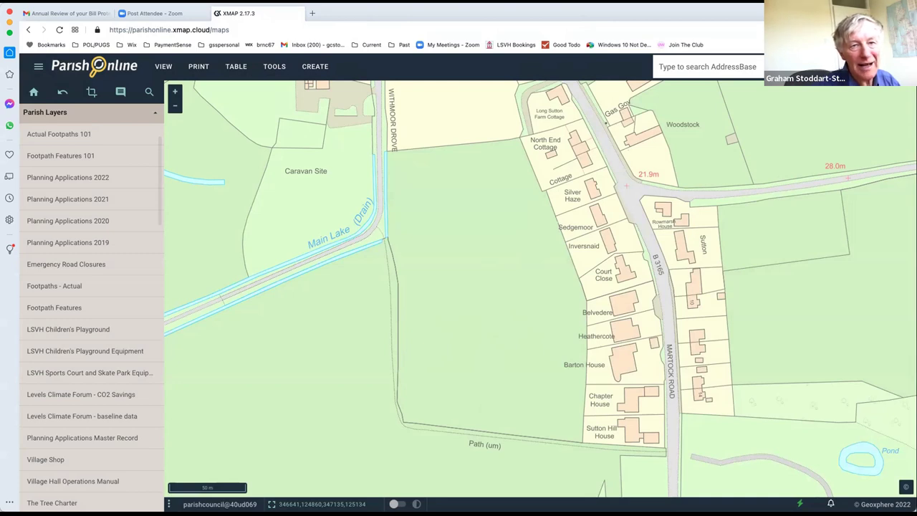
- Move the Sevenoaks layer to the start of the My Layers list in Administration and save the new order
{"action": "left_click", "coordinate": [897, 66]}
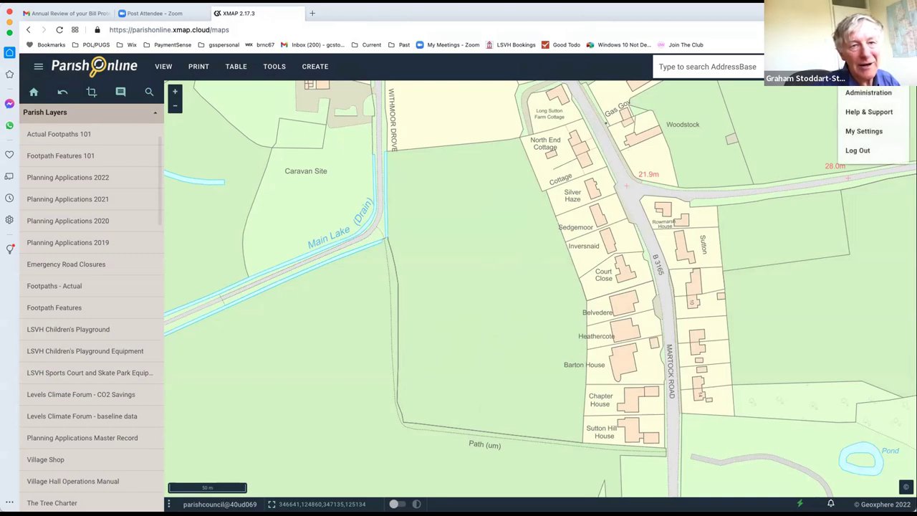
{"action": "left_click", "coordinate": [875, 93]}
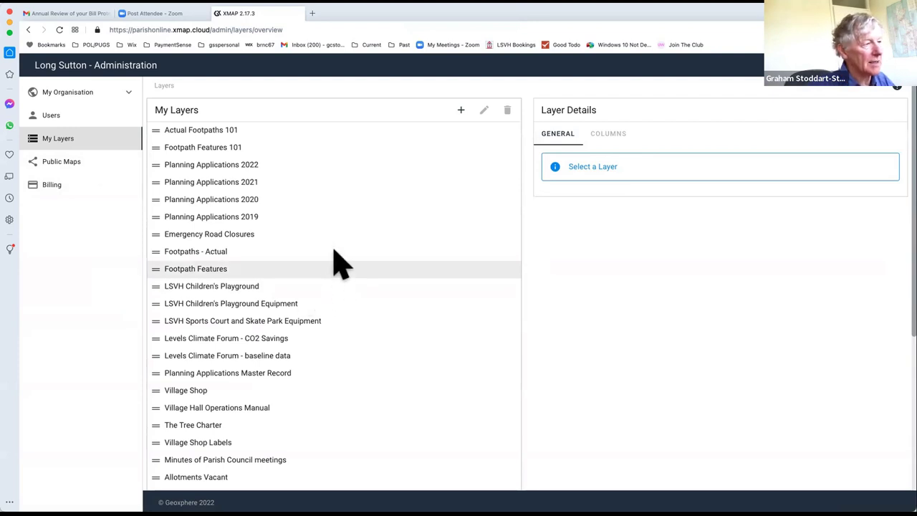
{"action": "scroll", "coordinate": [347, 265], "scroll_direction": "down", "scroll_amount": 5}
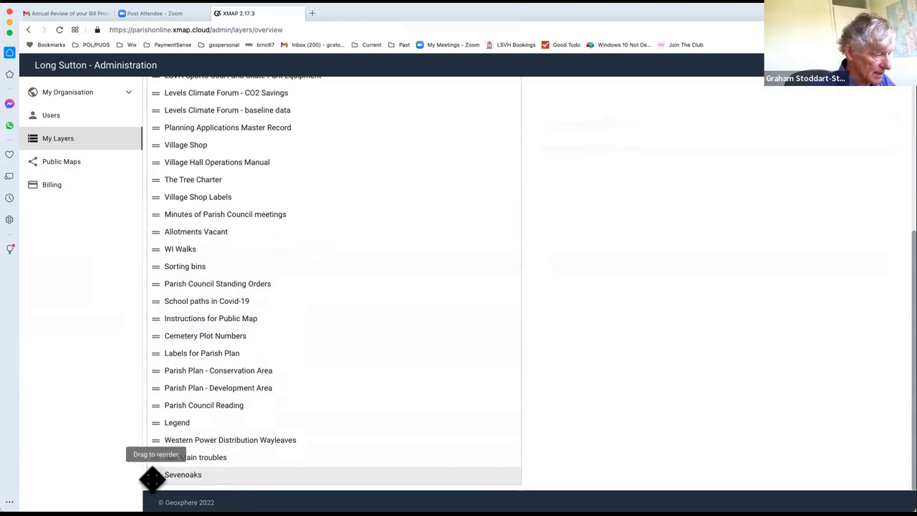
{"action": "left_click_drag", "start_coordinate": [152, 478], "coordinate": [162, 138]}
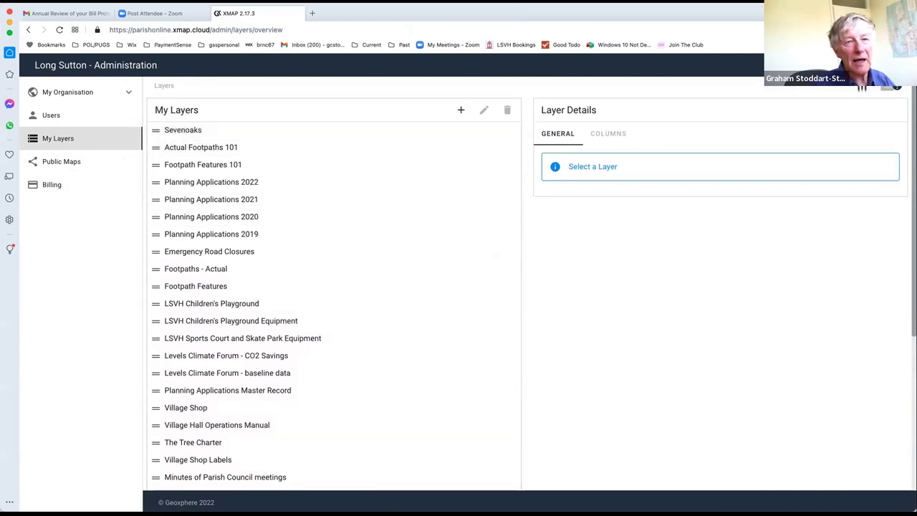
{"action": "left_click", "coordinate": [872, 87]}
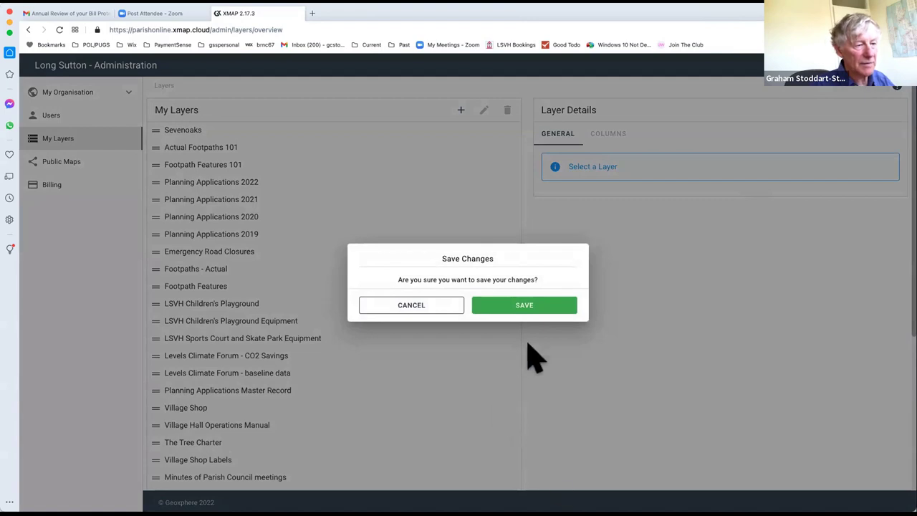
{"action": "left_click", "coordinate": [525, 308]}
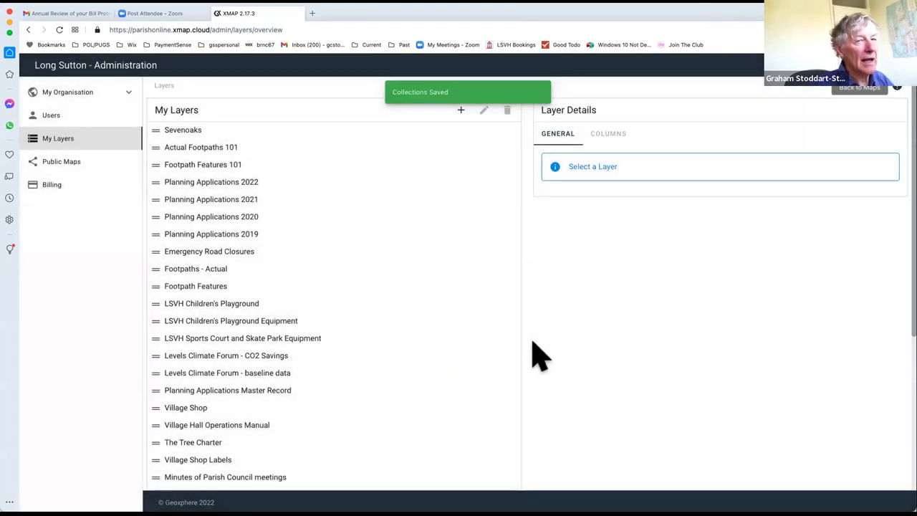
- Return to the map, display the Sevenoaks layer from Parish Layers and start adding a feature to it
{"action": "left_click", "coordinate": [867, 87]}
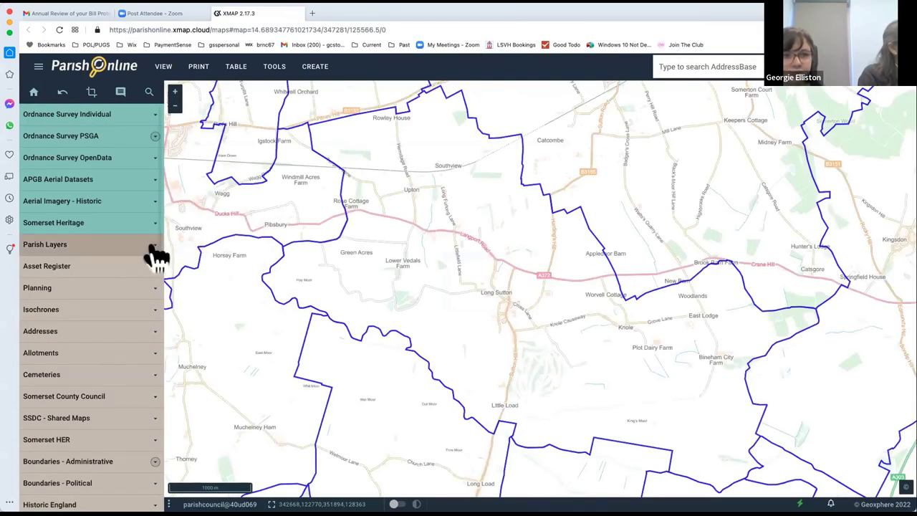
{"action": "left_click", "coordinate": [154, 244]}
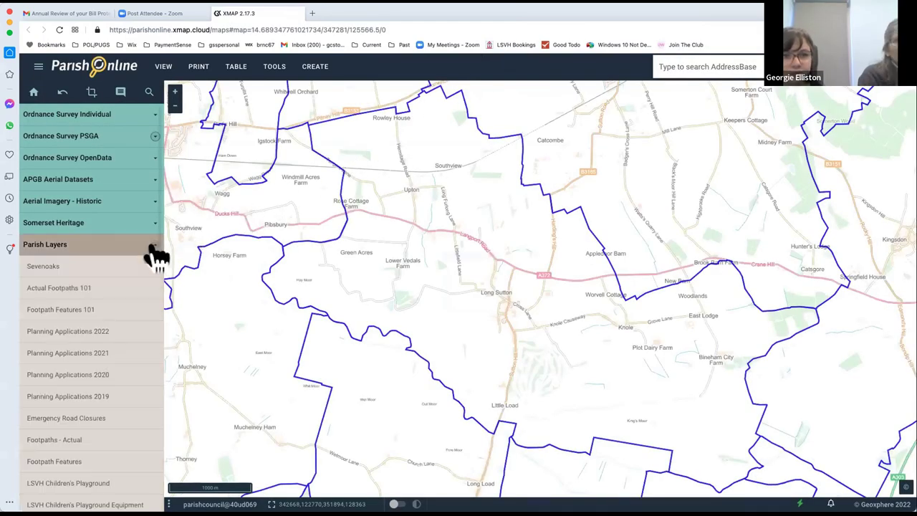
{"action": "left_click", "coordinate": [77, 267]}
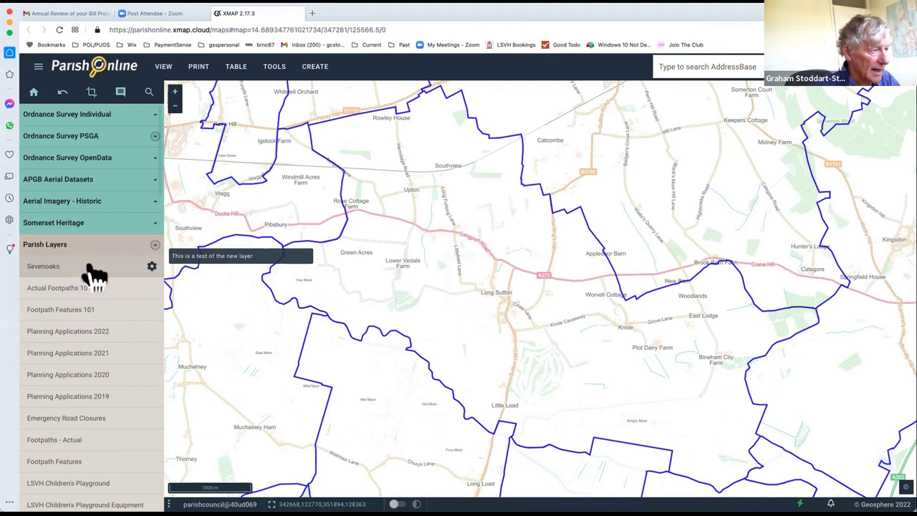
{"action": "left_click", "coordinate": [91, 266]}
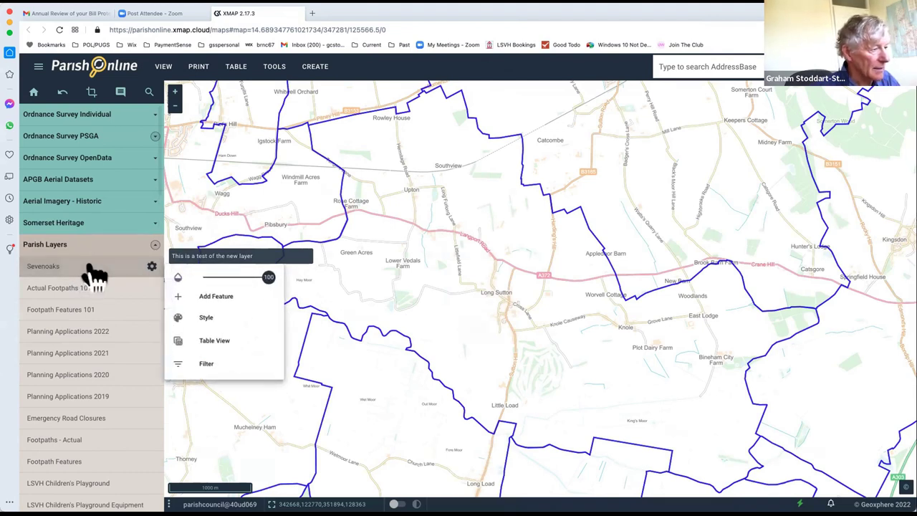
{"action": "left_click", "coordinate": [214, 299]}
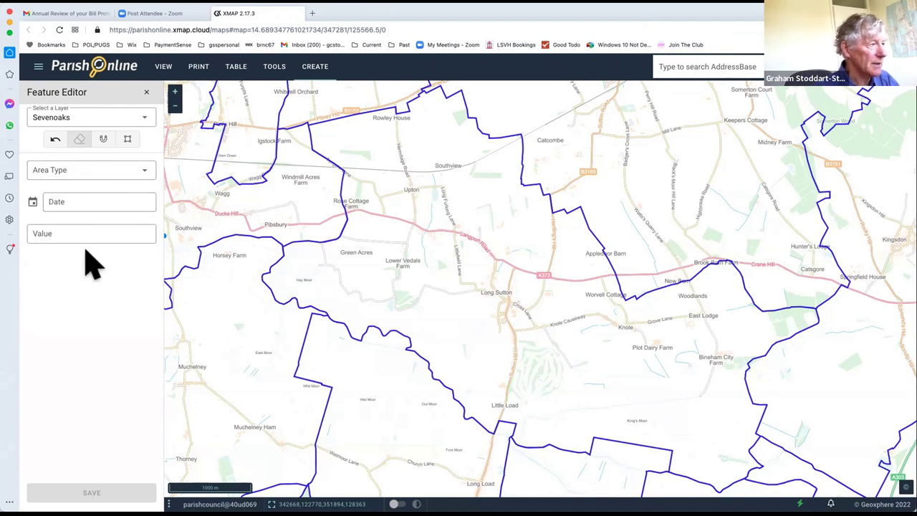
- Set the new feature's Area Type to Grass, its Date to 2022-02-17 and its Value to 15000
{"action": "left_click", "coordinate": [149, 179]}
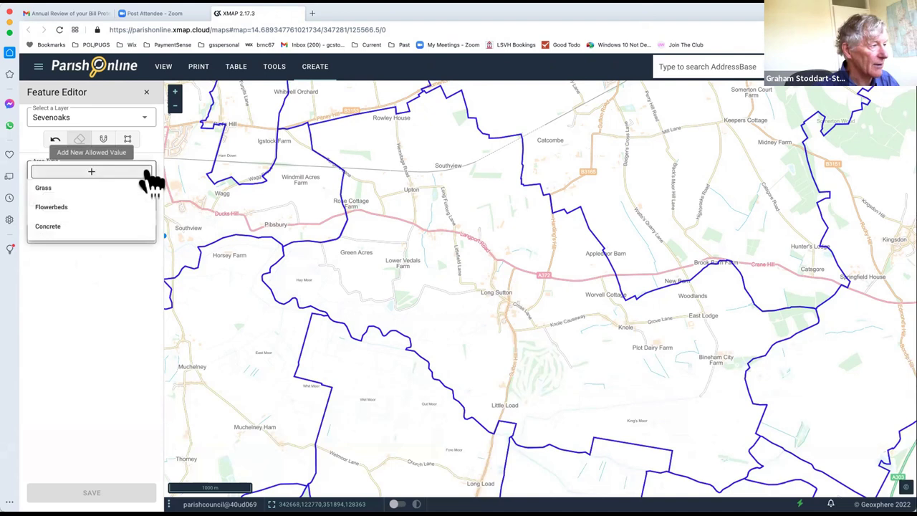
{"action": "left_click", "coordinate": [63, 186]}
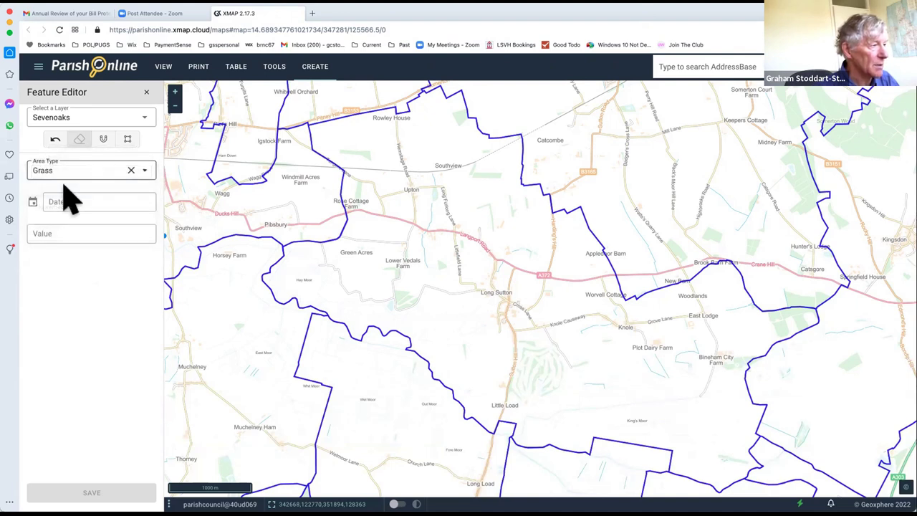
{"action": "left_click", "coordinate": [147, 176]}
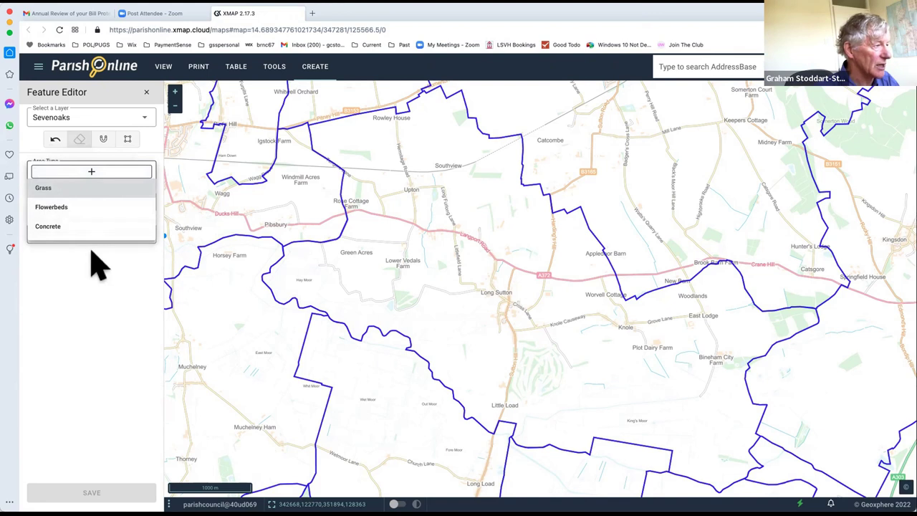
{"action": "key", "text": "Return"}
{"action": "left_click", "coordinate": [76, 200]}
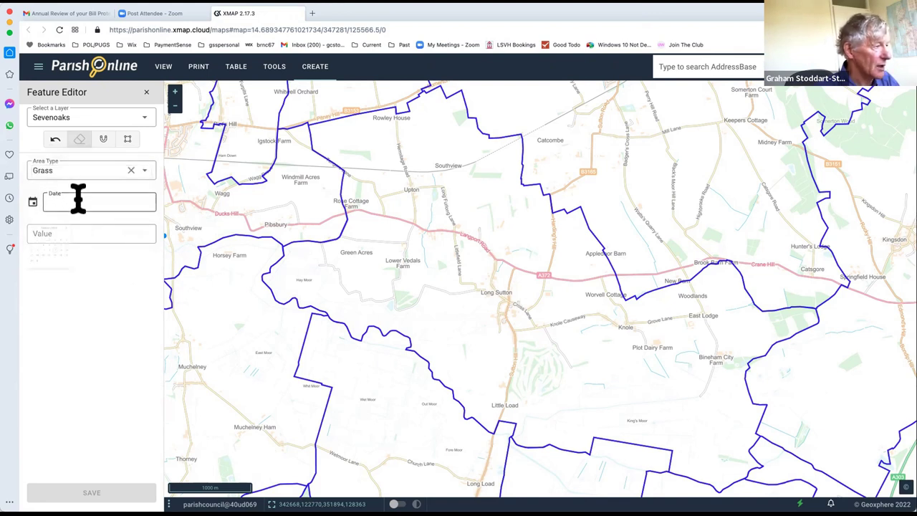
{"action": "left_click", "coordinate": [115, 306]}
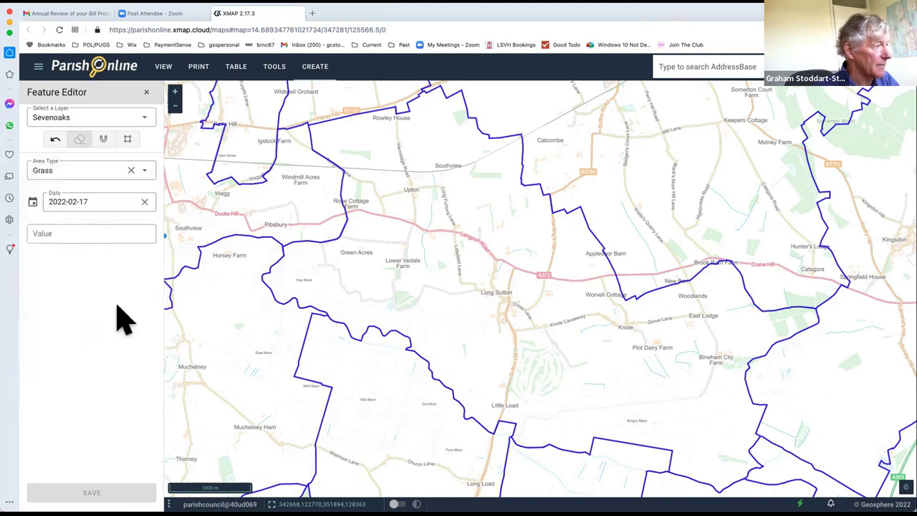
{"action": "left_click", "coordinate": [76, 236]}
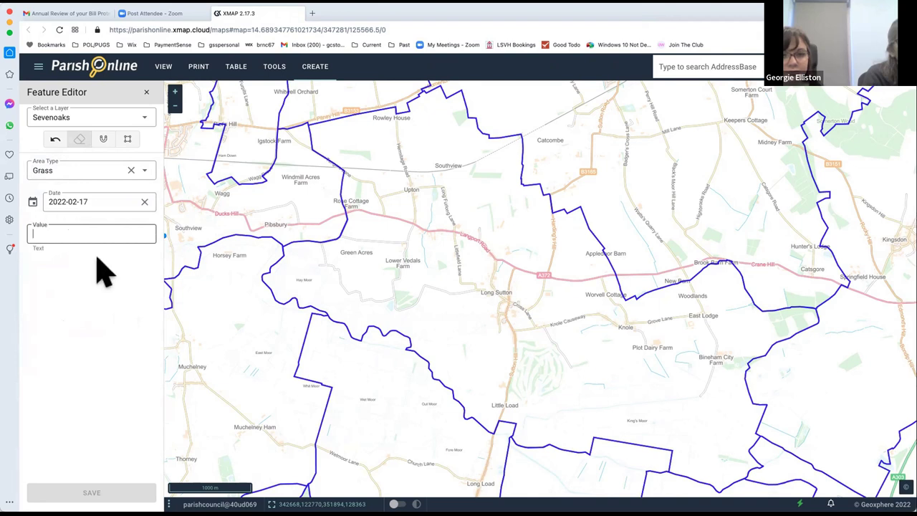
{"action": "type", "text": "15000"}
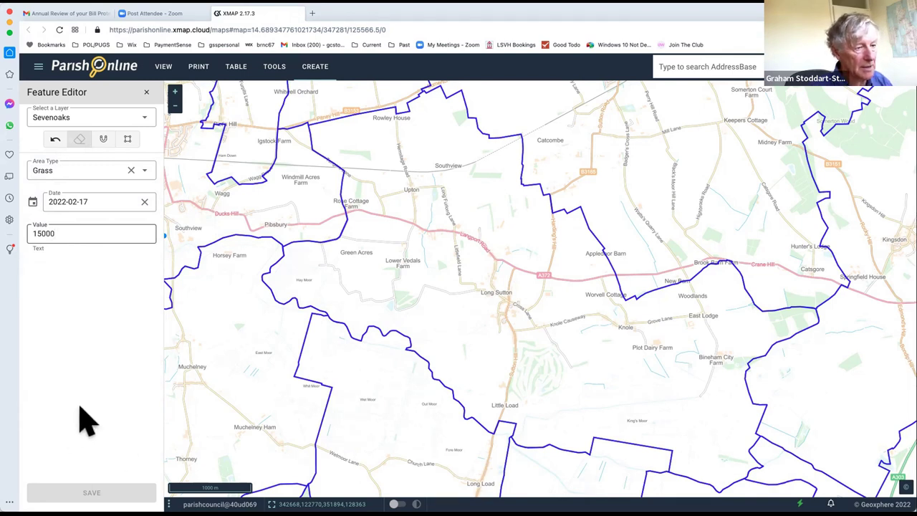
- Draw a four-cornered polygon around the field between Long Sutton and Knole, north of the road, and save the feature
{"action": "left_click", "coordinate": [179, 104]}
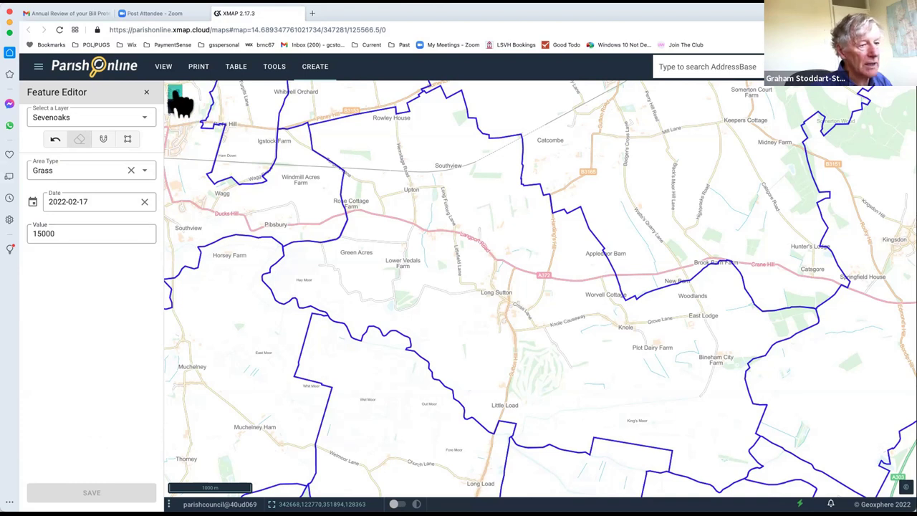
{"action": "left_click", "coordinate": [179, 104]}
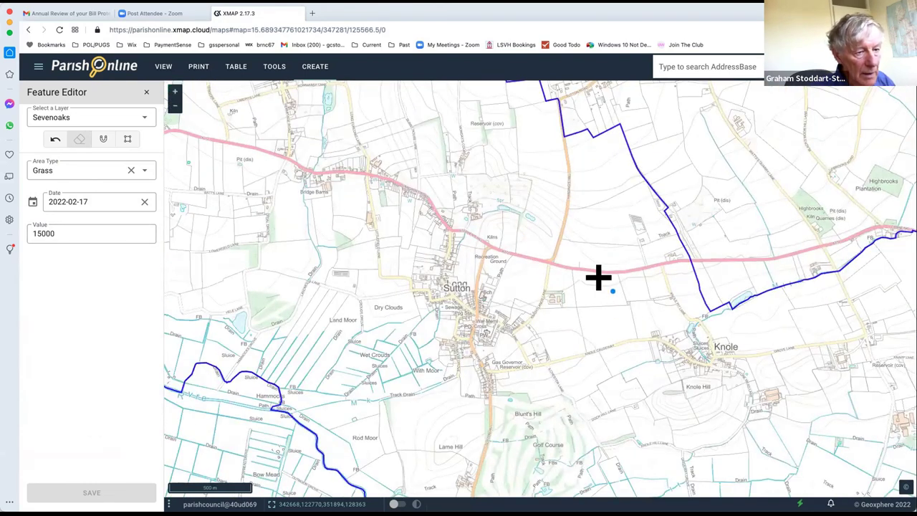
{"action": "left_click_drag", "start_coordinate": [598, 277], "coordinate": [521, 194]}
{"action": "left_click_drag", "start_coordinate": [586, 304], "coordinate": [523, 242]}
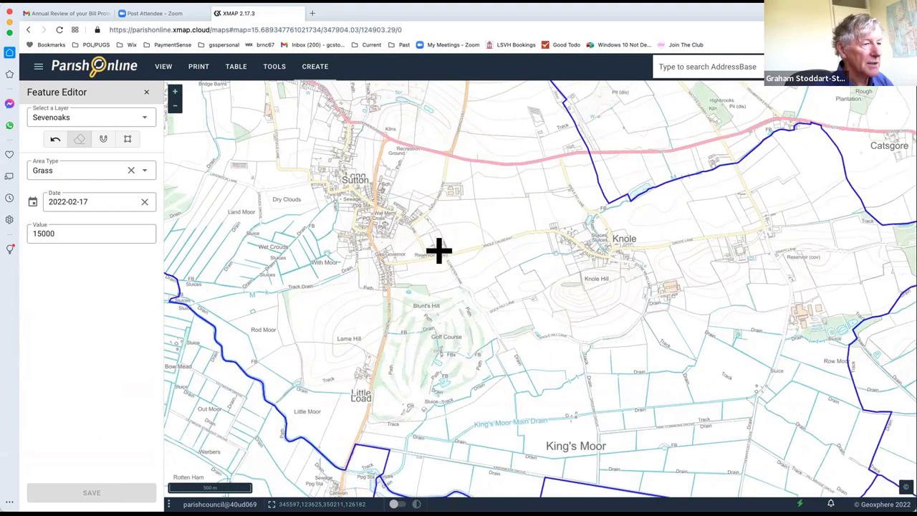
{"action": "left_click", "coordinate": [474, 200]}
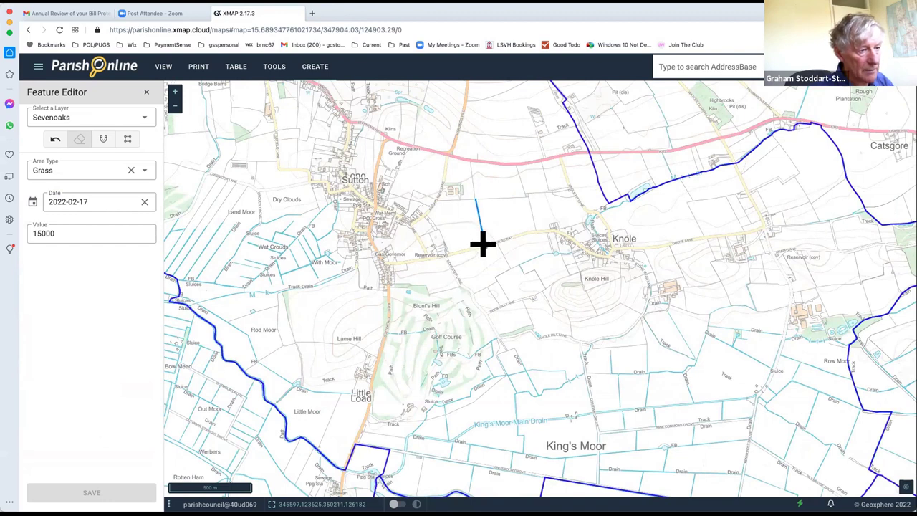
{"action": "left_click", "coordinate": [485, 245]}
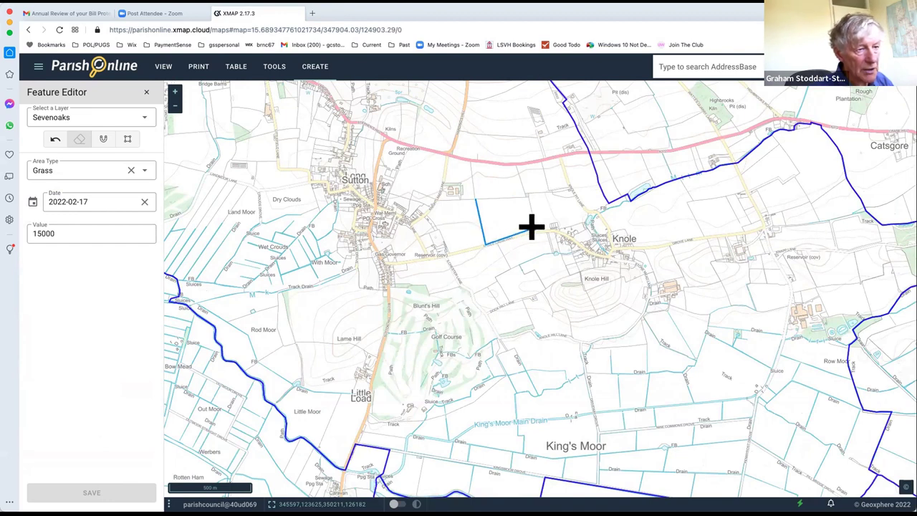
{"action": "left_click", "coordinate": [536, 230]}
{"action": "left_click", "coordinate": [529, 195]}
{"action": "left_click", "coordinate": [472, 199]}
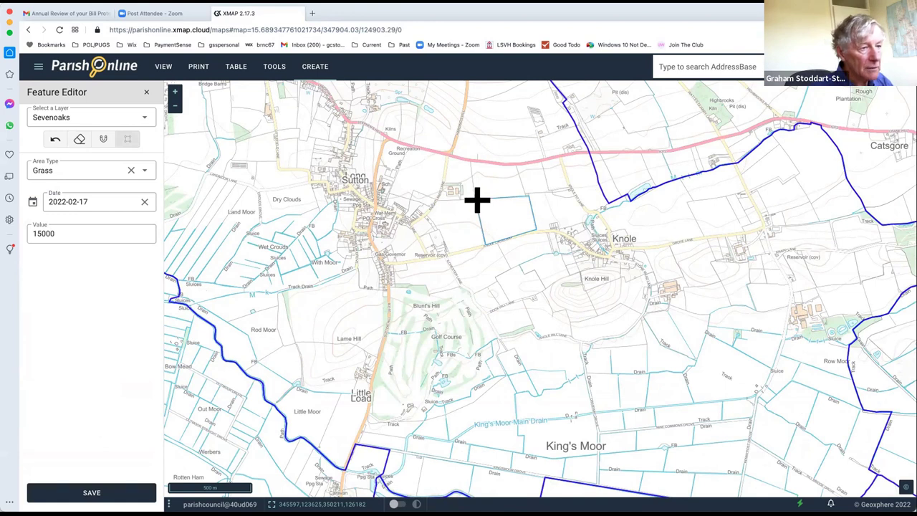
{"action": "left_click", "coordinate": [91, 492]}
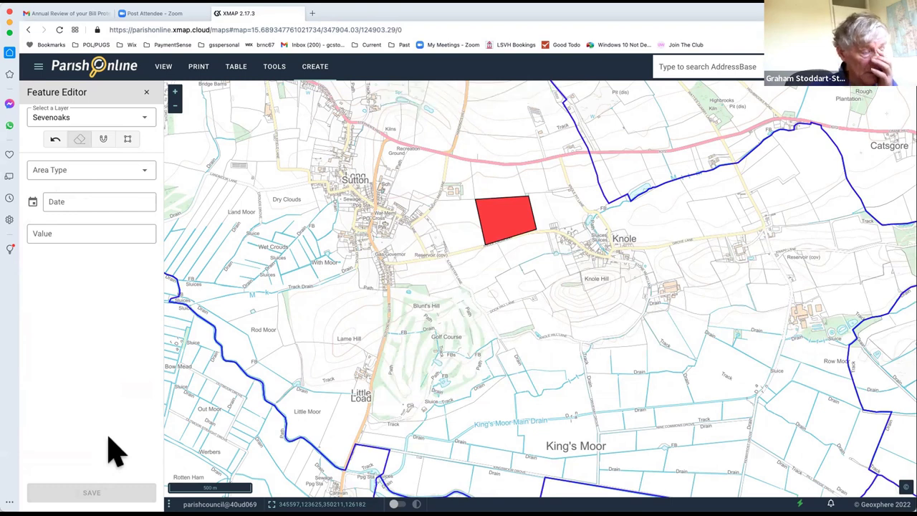
{"action": "left_click", "coordinate": [146, 93]}
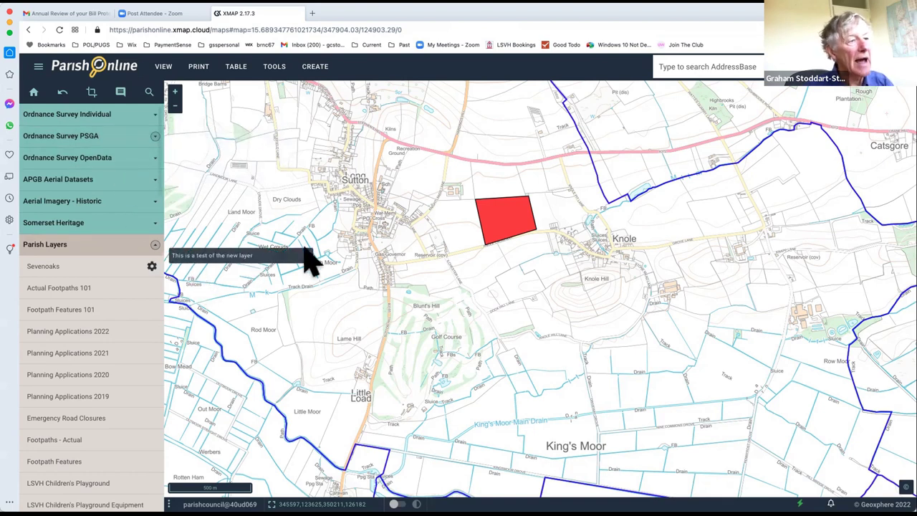
- Reshape the saved field polygon by adjusting its two eastern corners and bending its southern edge to follow the road, and save it
{"action": "left_click", "coordinate": [505, 219]}
{"action": "left_click", "coordinate": [51, 137]}
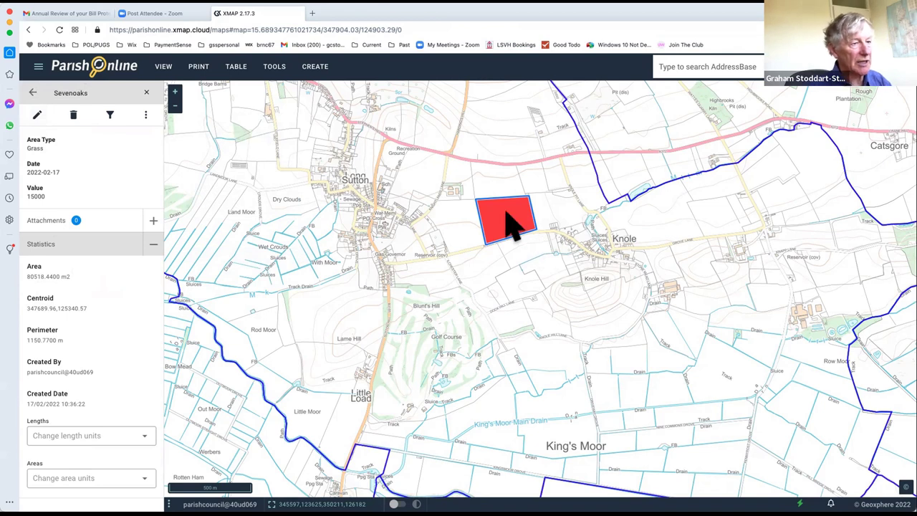
{"action": "left_click", "coordinate": [39, 117]}
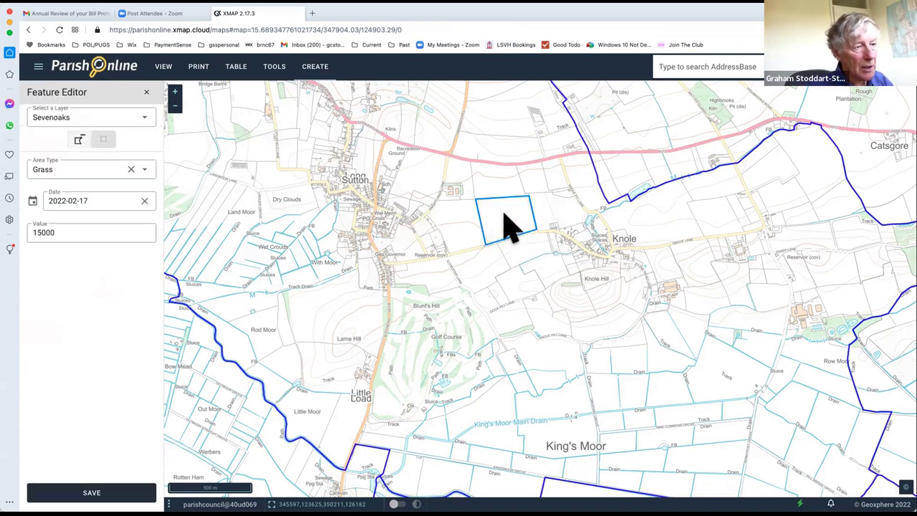
{"action": "left_click", "coordinate": [175, 91]}
{"action": "left_click_drag", "start_coordinate": [405, 262], "coordinate": [460, 389]}
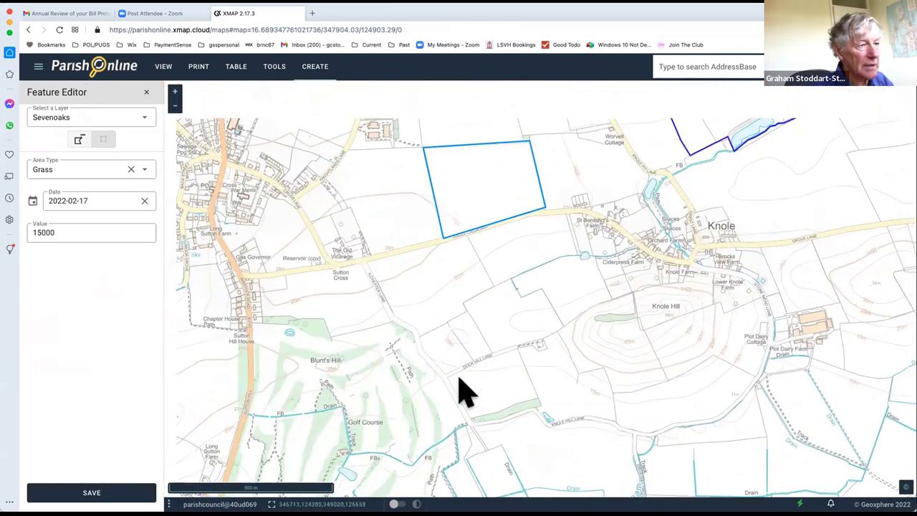
{"action": "left_click", "coordinate": [175, 92]}
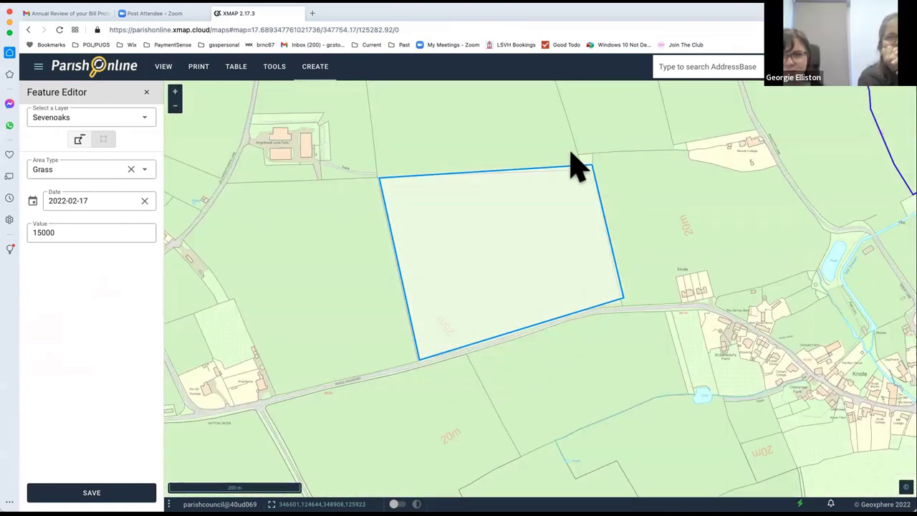
{"action": "left_click_drag", "start_coordinate": [588, 165], "coordinate": [591, 169]}
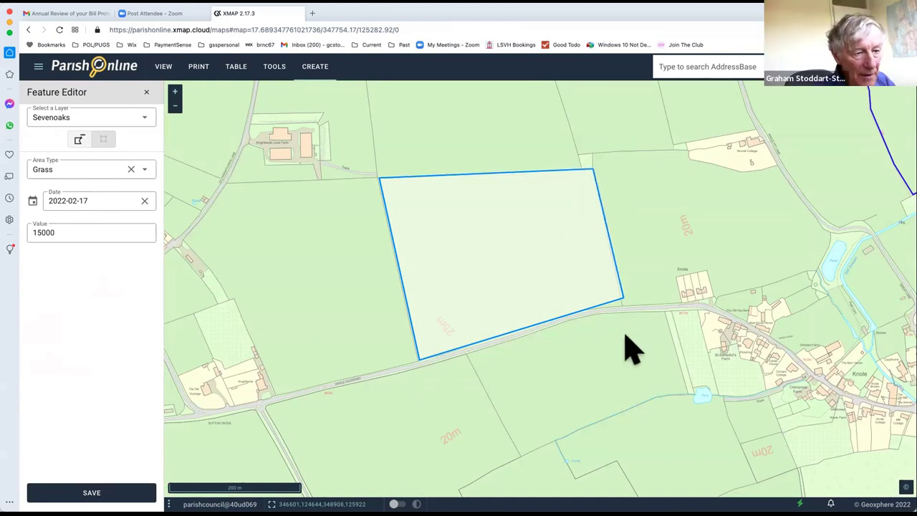
{"action": "left_click_drag", "start_coordinate": [621, 298], "coordinate": [620, 306]}
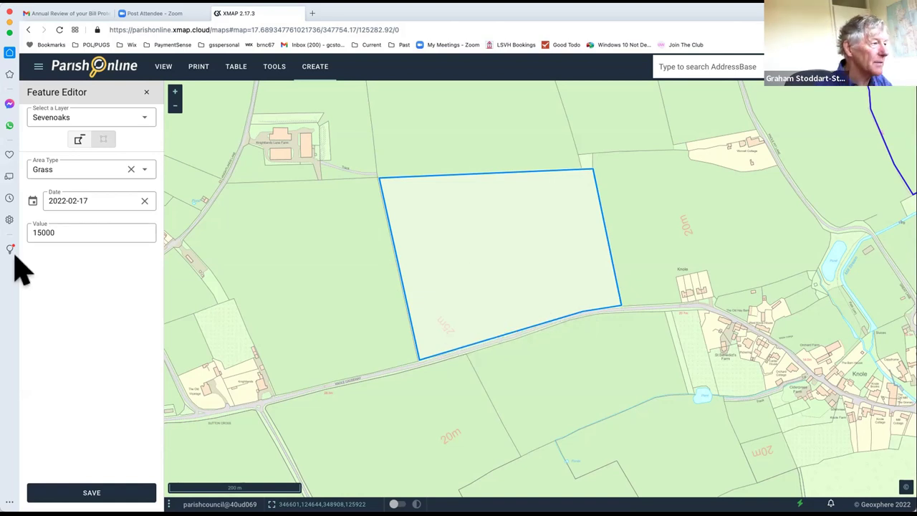
{"action": "left_click", "coordinate": [92, 492]}
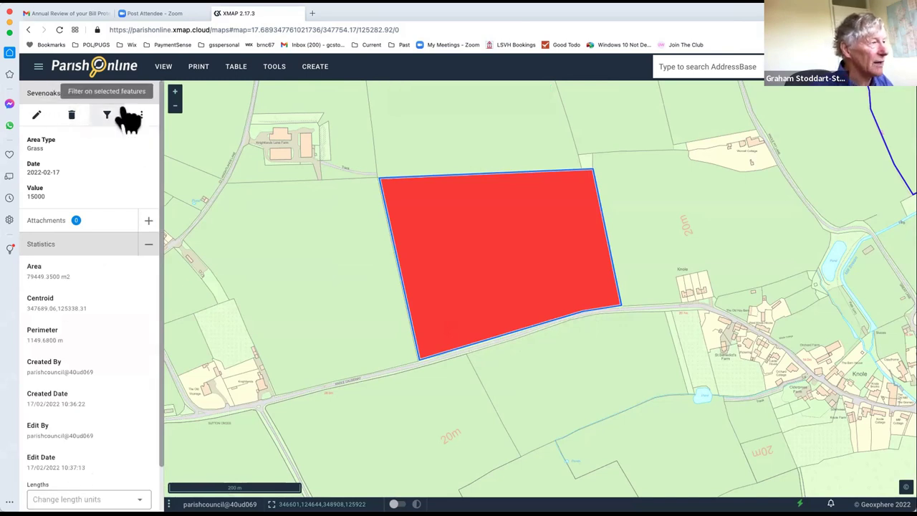
{"action": "left_click", "coordinate": [145, 95]}
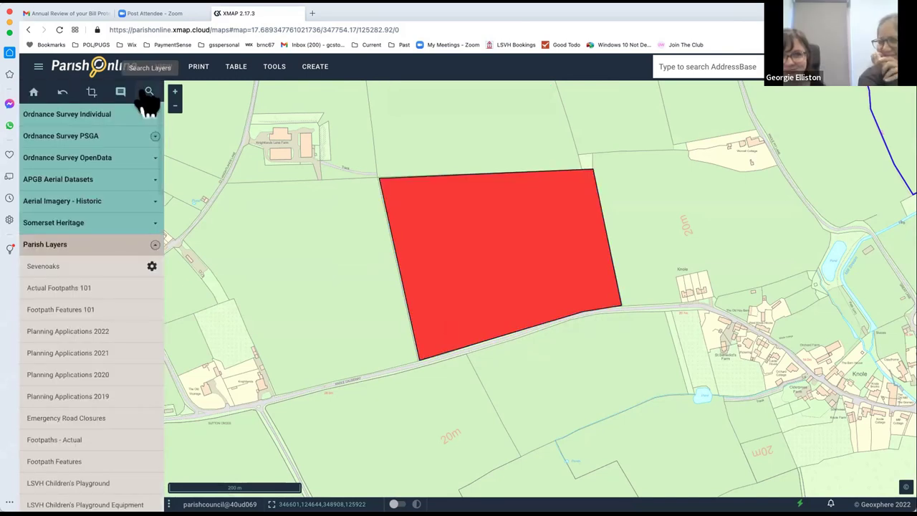
{"action": "mouse_move", "coordinate": [100, 267]}
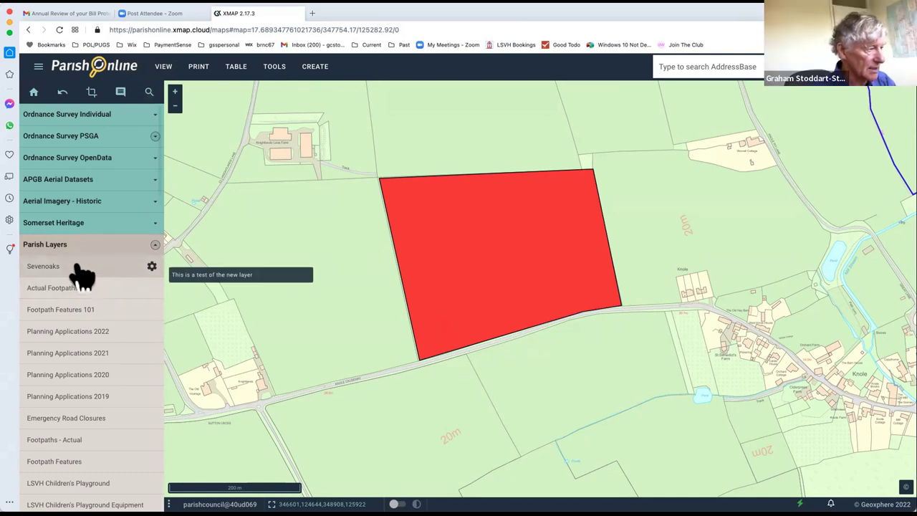
- Edit the style of the Sevenoaks layer and make it Class Based on the Area Type column
{"action": "left_click", "coordinate": [82, 273]}
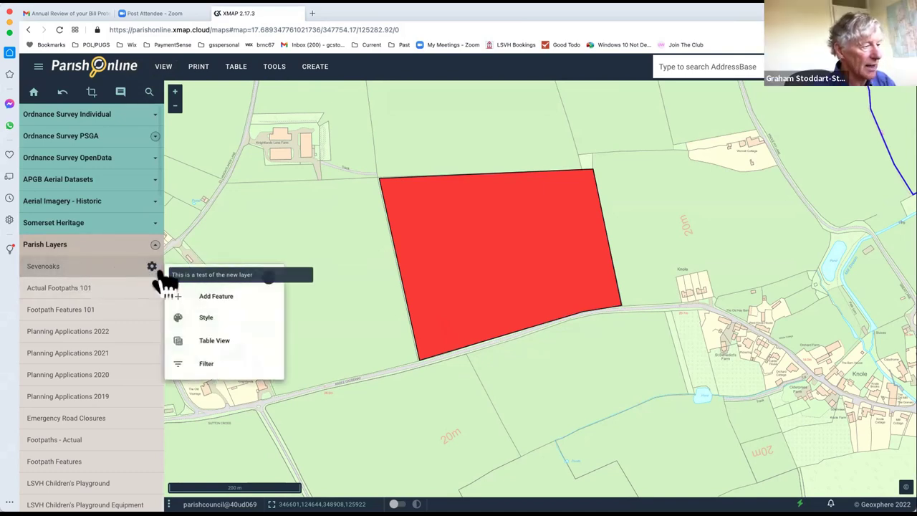
{"action": "left_click", "coordinate": [152, 269]}
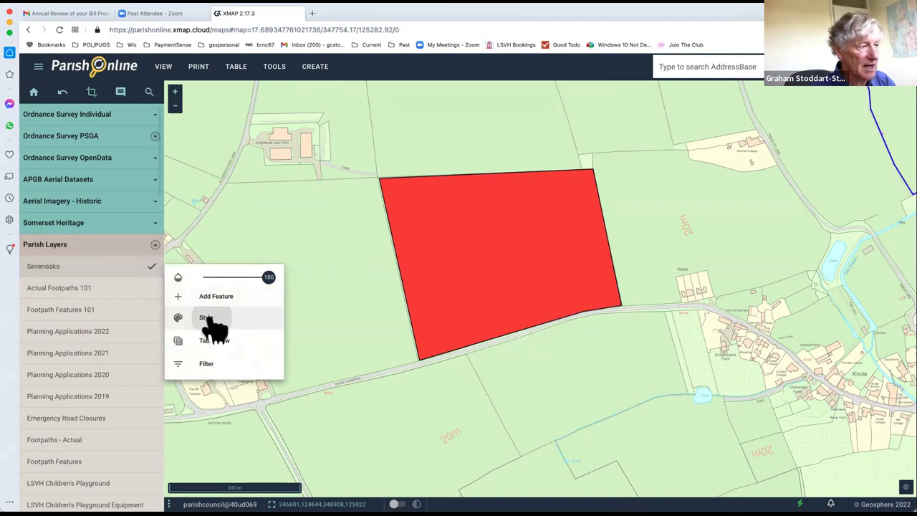
{"action": "left_click", "coordinate": [209, 319]}
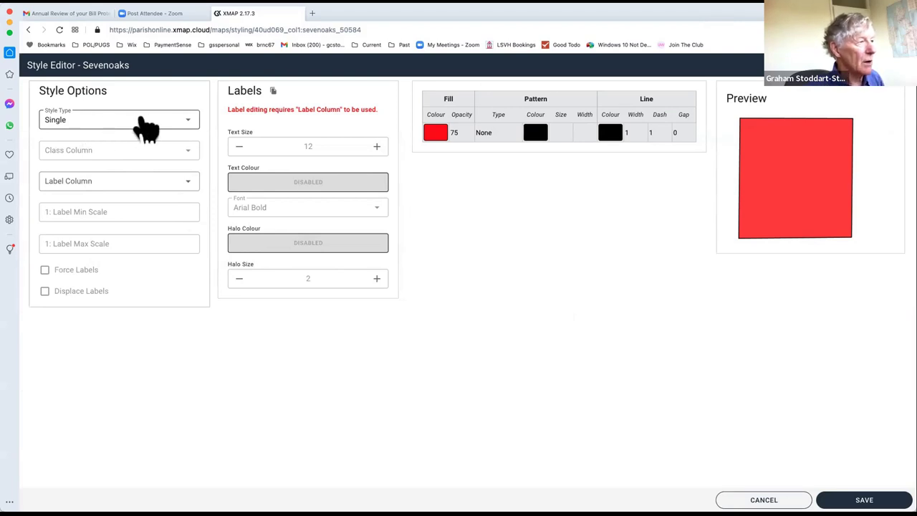
{"action": "left_click", "coordinate": [193, 131]}
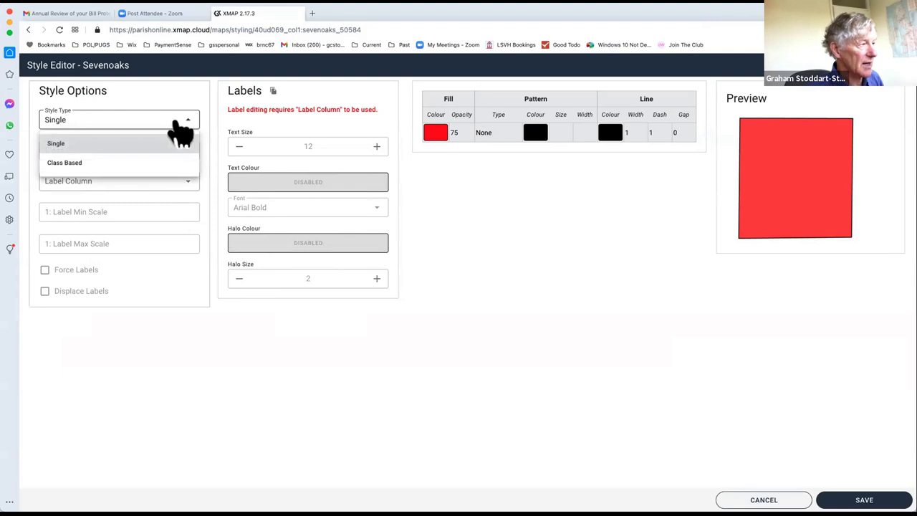
{"action": "left_click", "coordinate": [100, 164]}
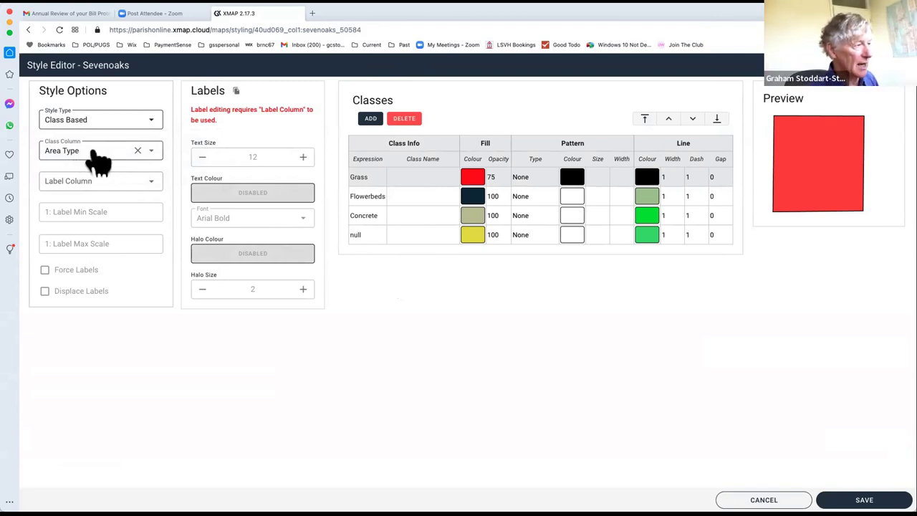
- Review the available class columns, keep Area Type, and set the Label Column to Area Type as well
{"action": "left_click", "coordinate": [149, 151]}
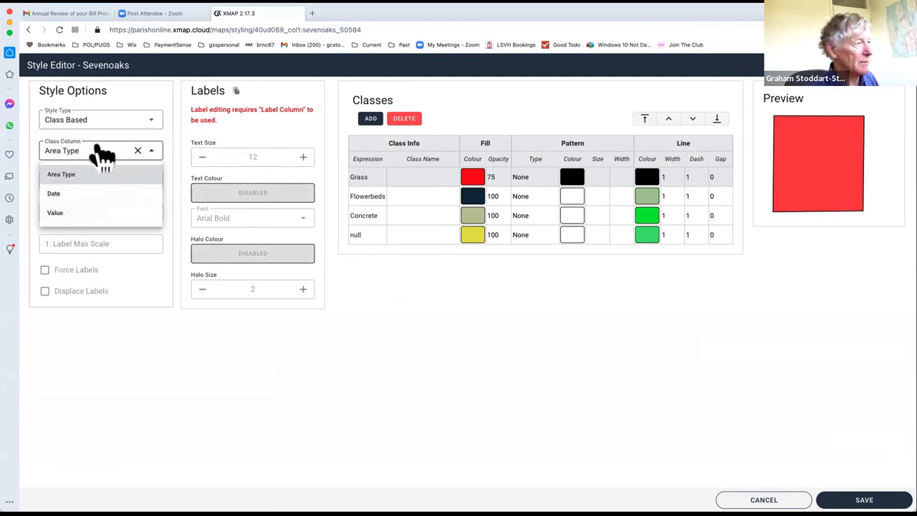
{"action": "left_click", "coordinate": [143, 409]}
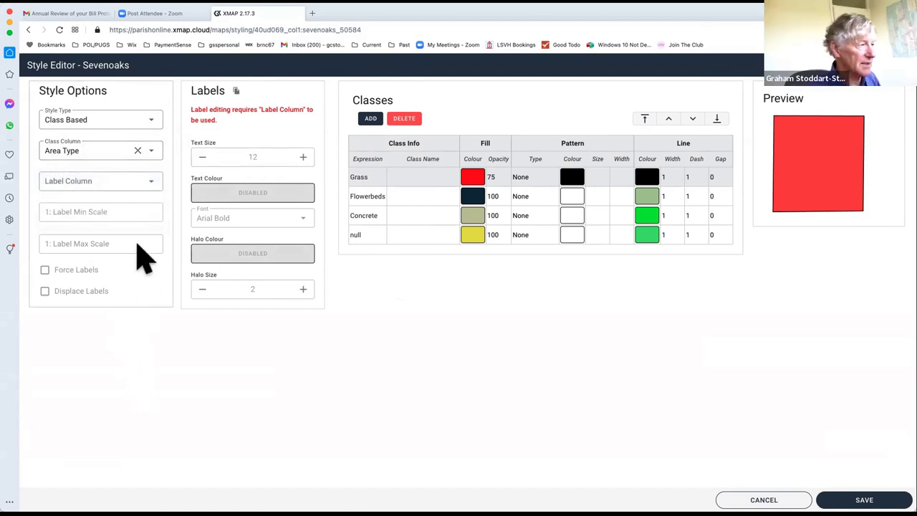
{"action": "left_click", "coordinate": [157, 192]}
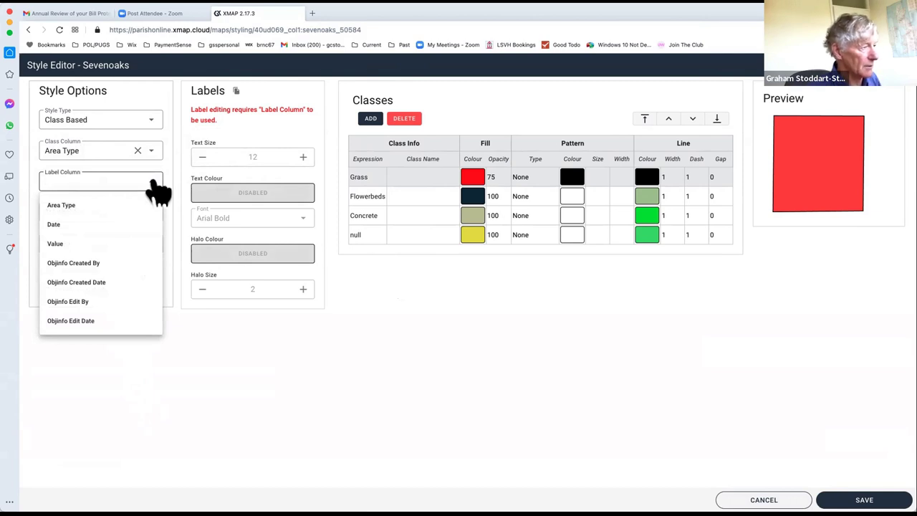
{"action": "left_click", "coordinate": [60, 206]}
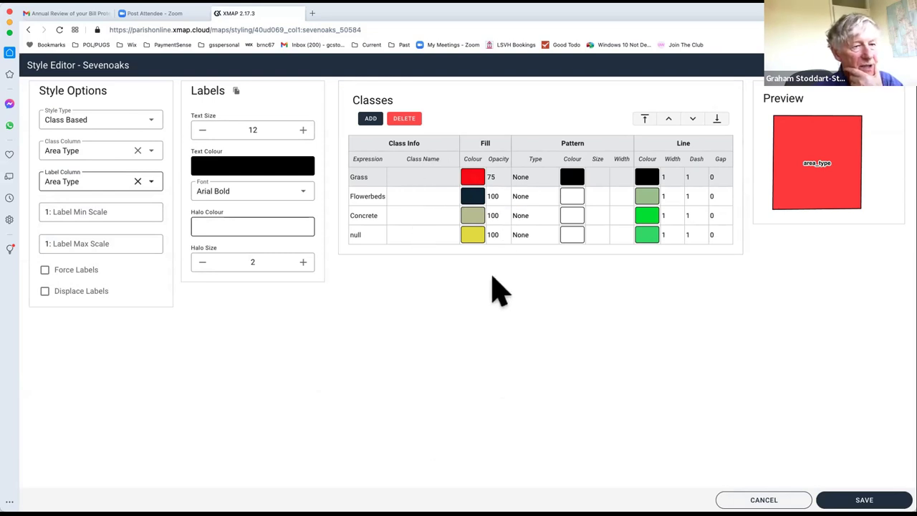
- Set the Grass class fill to green (101, 204, 0) and the Flowerbeds class fill to yellow (255, 255, 0)
{"action": "left_click", "coordinate": [472, 179]}
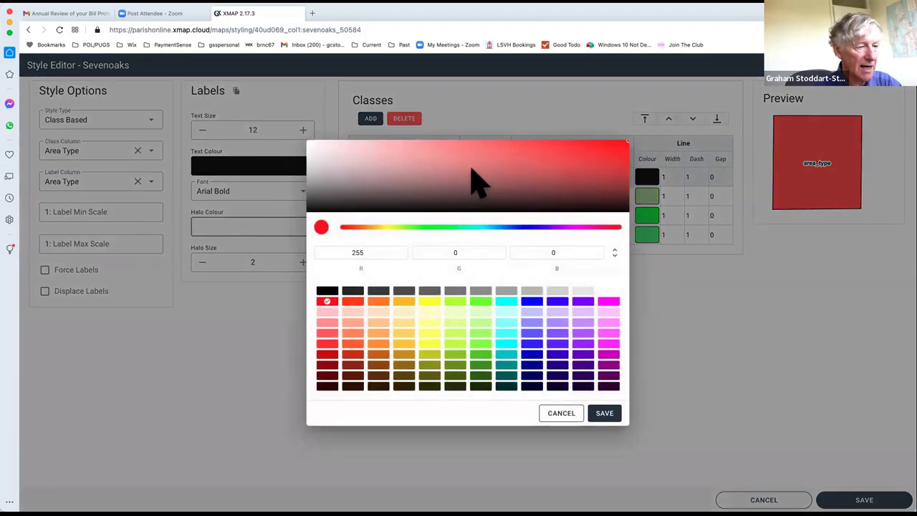
{"action": "left_click", "coordinate": [480, 354]}
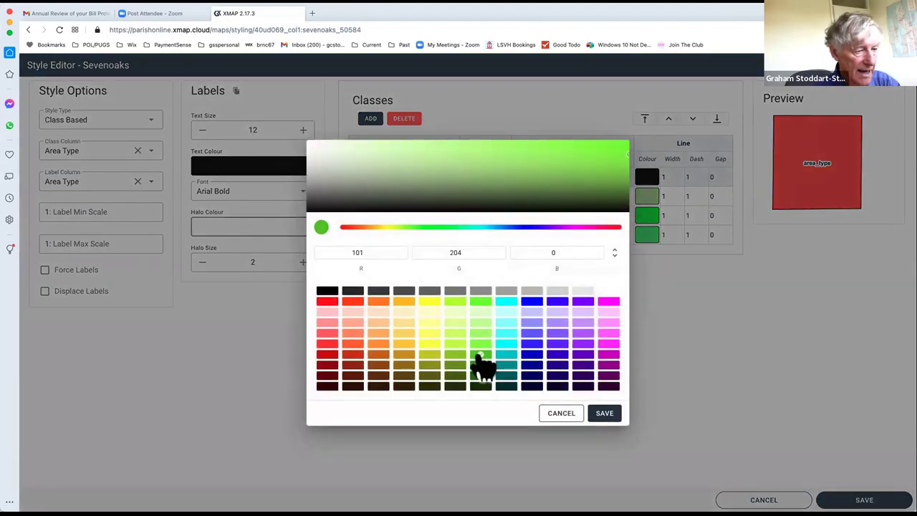
{"action": "left_click", "coordinate": [604, 414]}
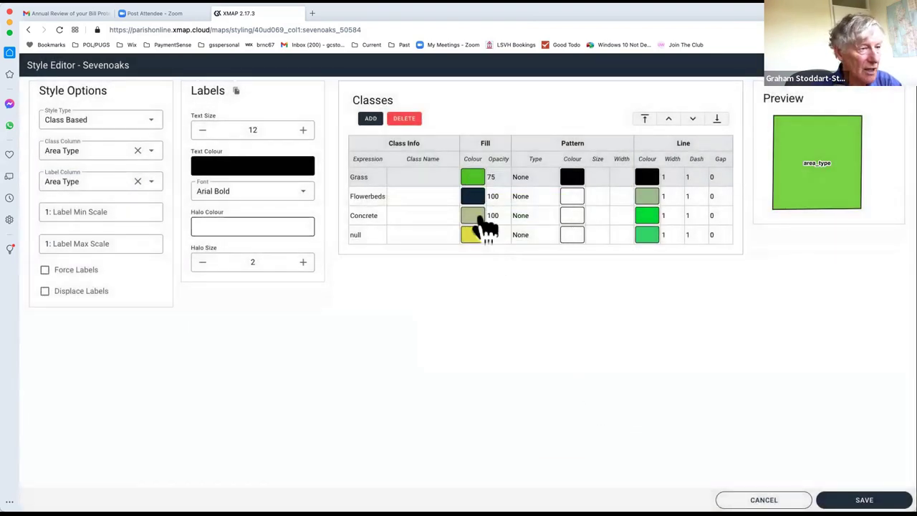
{"action": "left_click", "coordinate": [471, 197]}
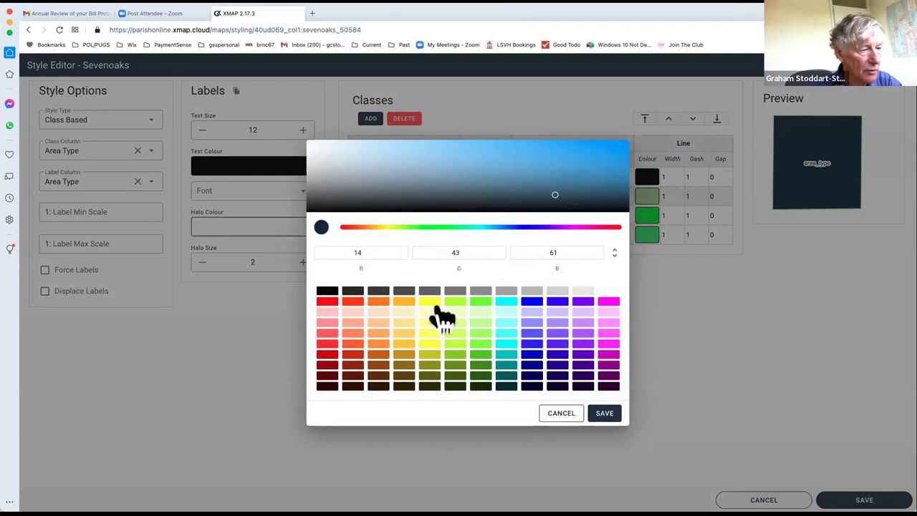
{"action": "left_click", "coordinate": [429, 301]}
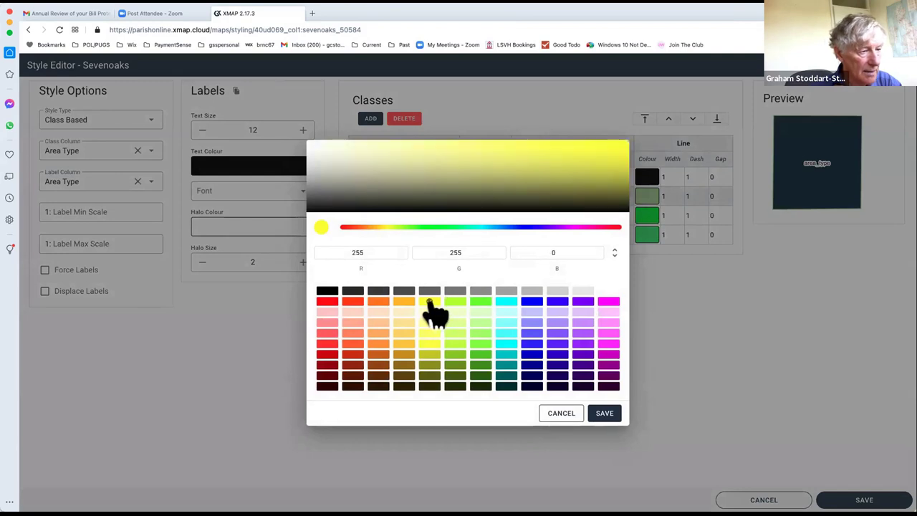
{"action": "left_click", "coordinate": [605, 413]}
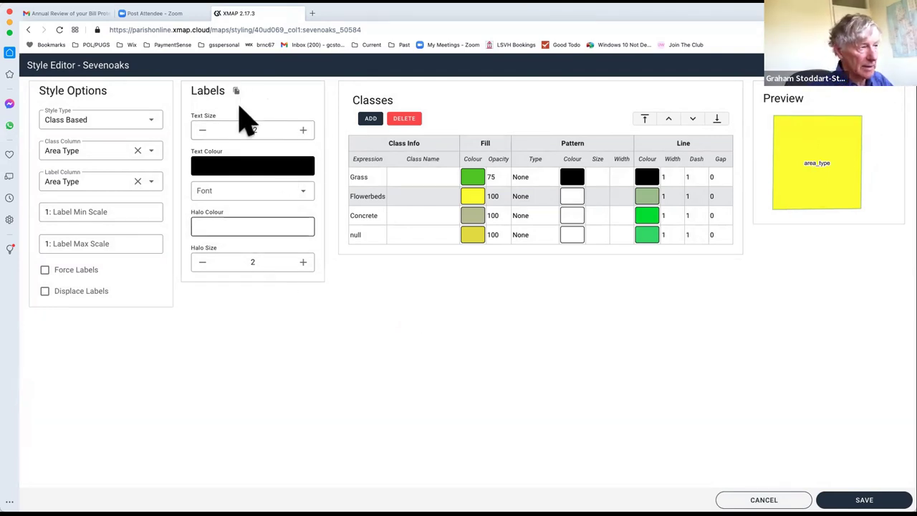
- Set the Flowerbeds label text size to 22 and its text colour to purple
{"action": "left_click", "coordinate": [304, 131]}
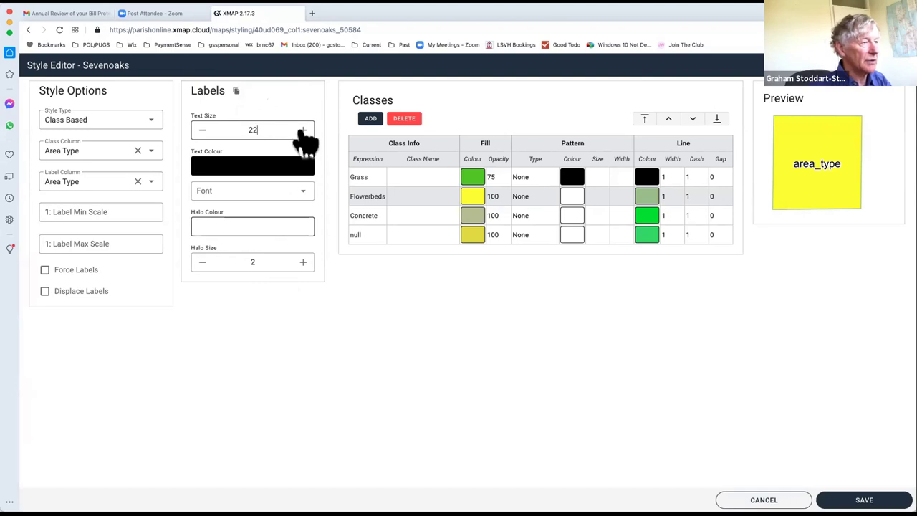
{"action": "left_click", "coordinate": [256, 170]}
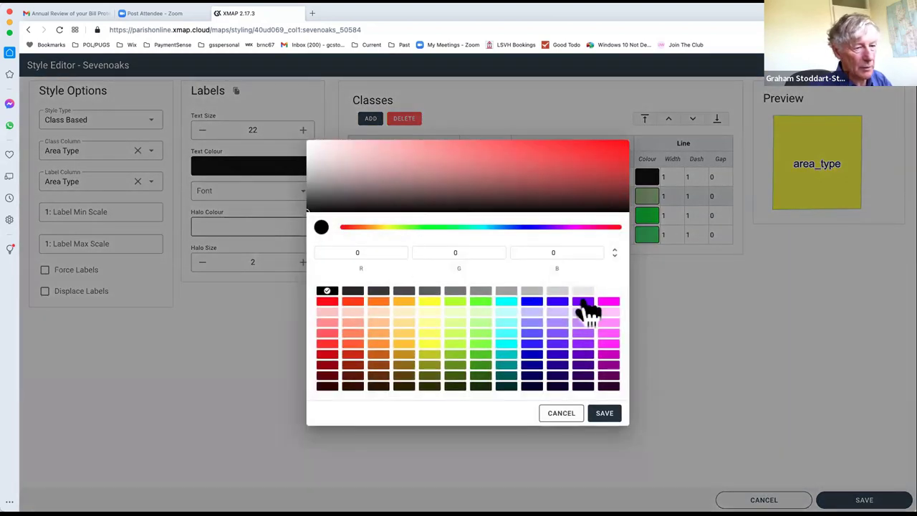
{"action": "left_click", "coordinate": [583, 301]}
{"action": "left_click", "coordinate": [604, 413]}
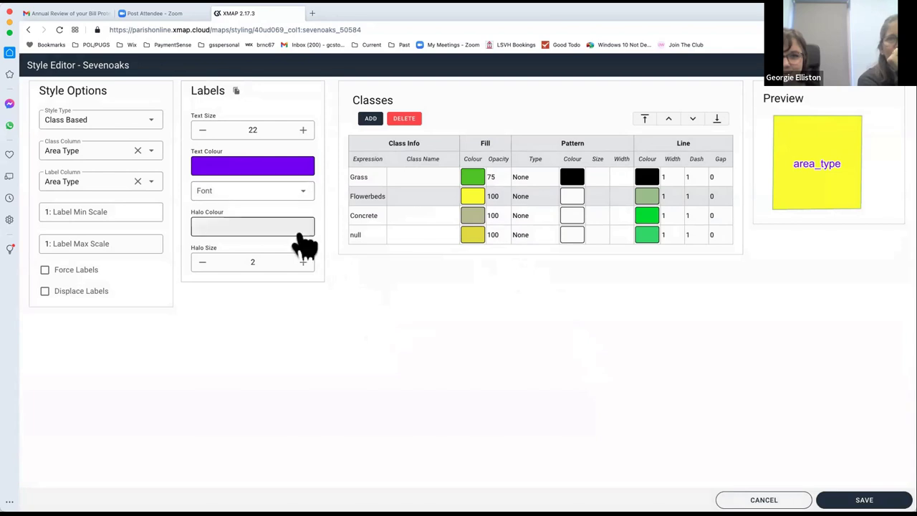
- Give the Flowerbeds label an orange halo (255, 190, 0) with a halo size of 10
{"action": "left_click", "coordinate": [250, 232]}
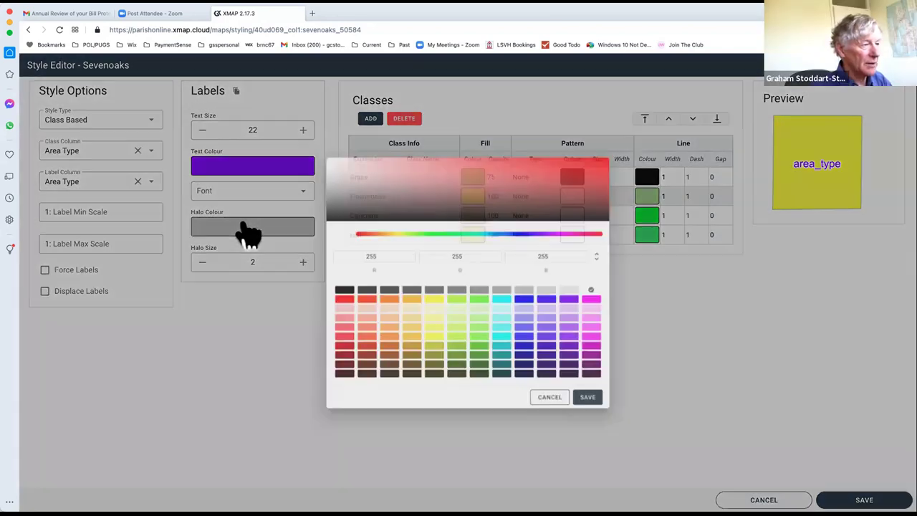
{"action": "left_click", "coordinate": [403, 301]}
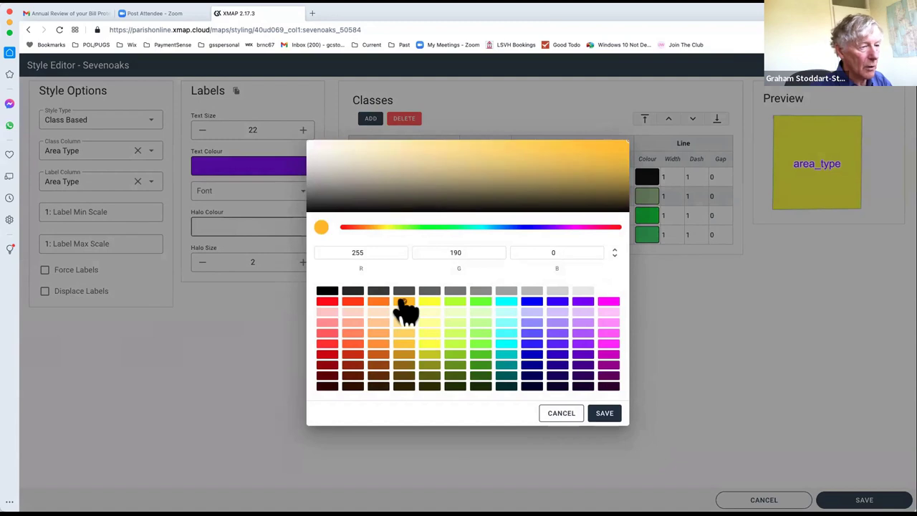
{"action": "left_click", "coordinate": [604, 414]}
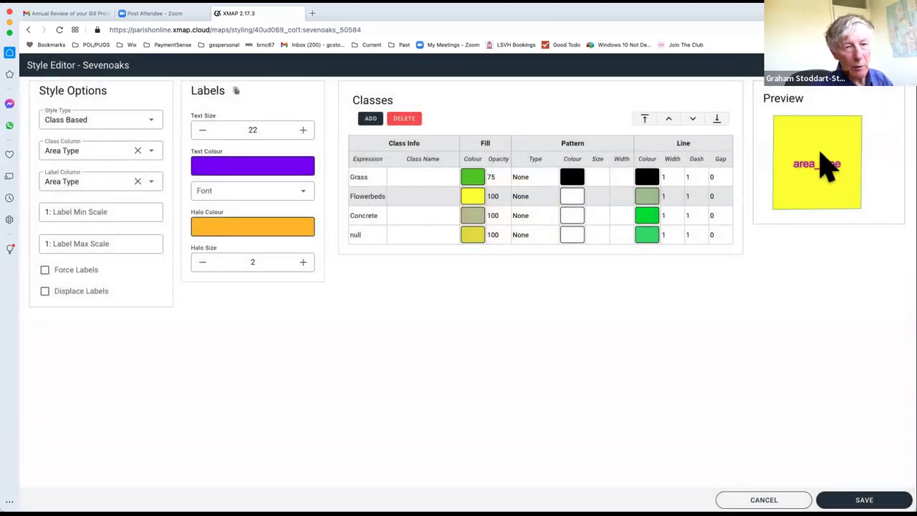
{"action": "left_click", "coordinate": [302, 262]}
{"action": "left_click", "coordinate": [303, 262]}
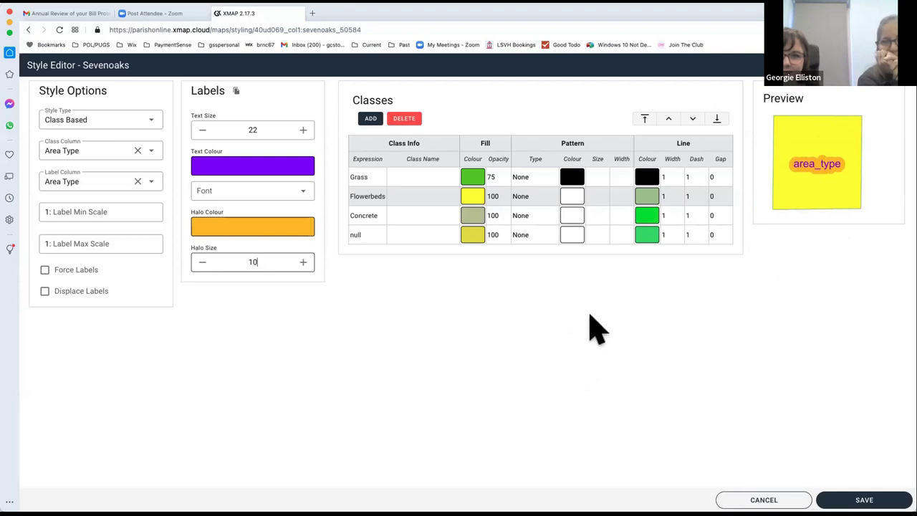
- Give the Grass class a Vertical Line pattern and a magenta (255, 0, 254) outline of width 8, and save the style
{"action": "left_click", "coordinate": [529, 179]}
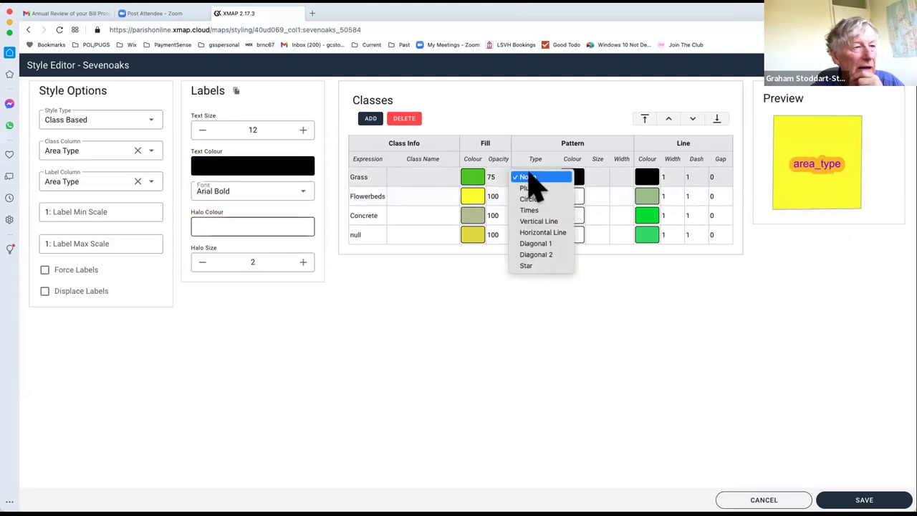
{"action": "left_click", "coordinate": [555, 223]}
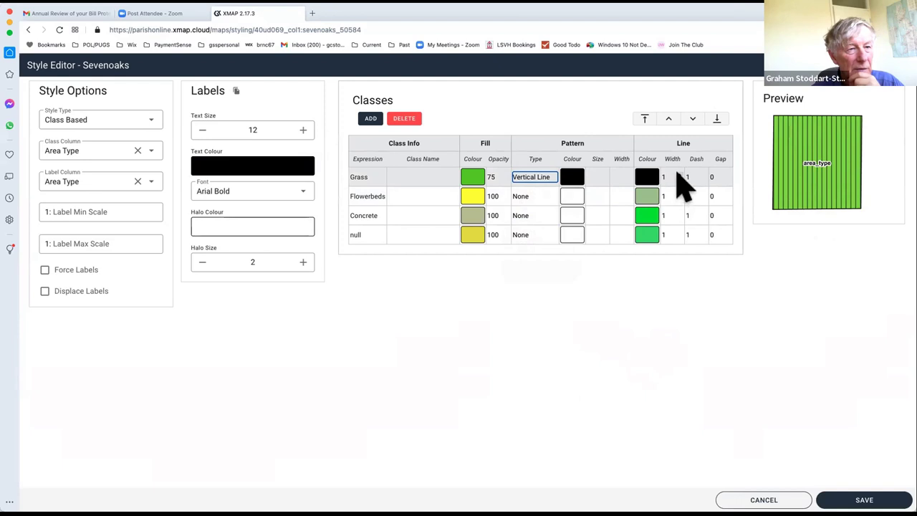
{"action": "left_click", "coordinate": [646, 183]}
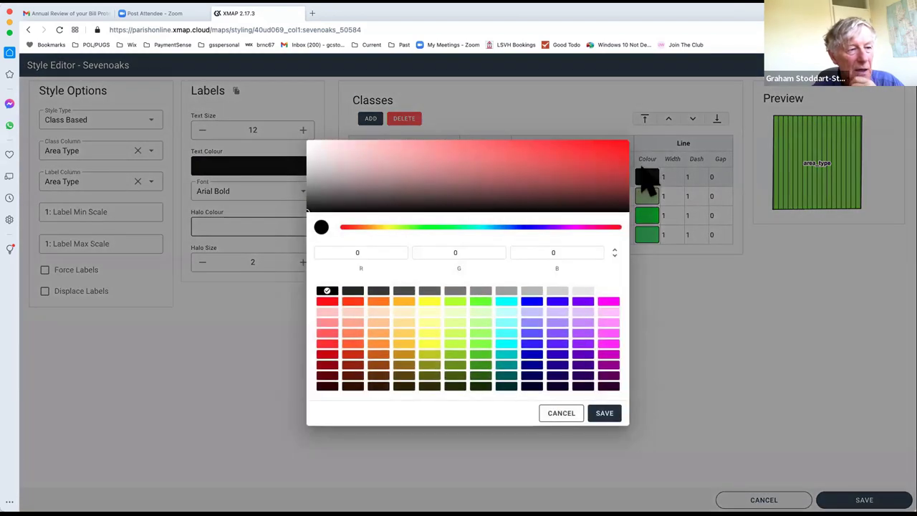
{"action": "left_click", "coordinate": [608, 300]}
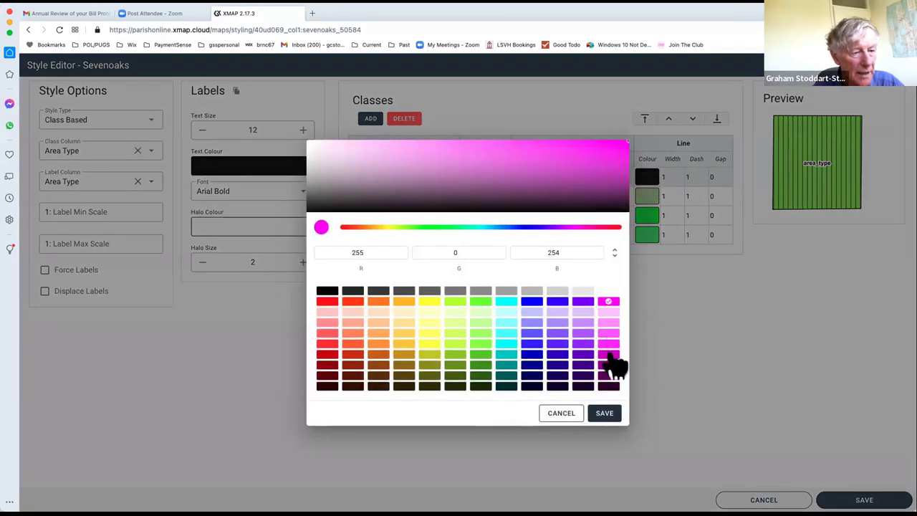
{"action": "left_click", "coordinate": [604, 413]}
{"action": "left_click", "coordinate": [665, 179]}
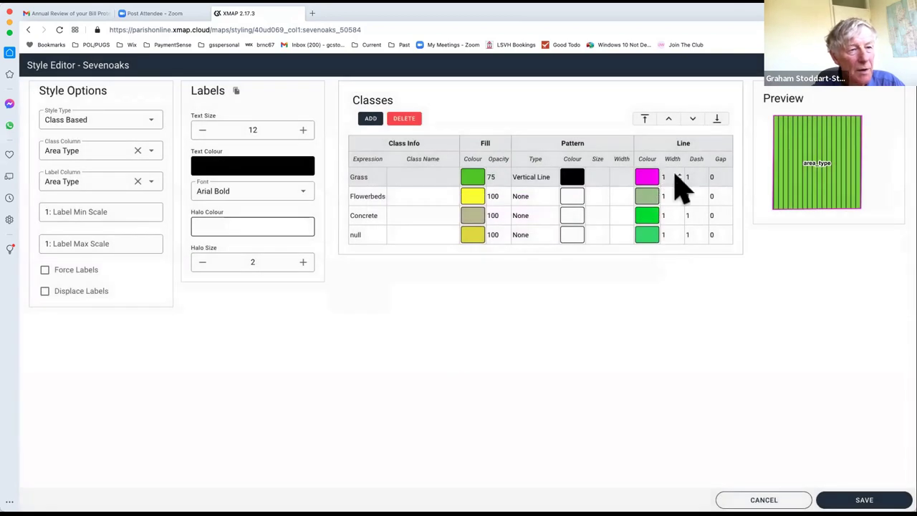
{"action": "type", "text": "8"}
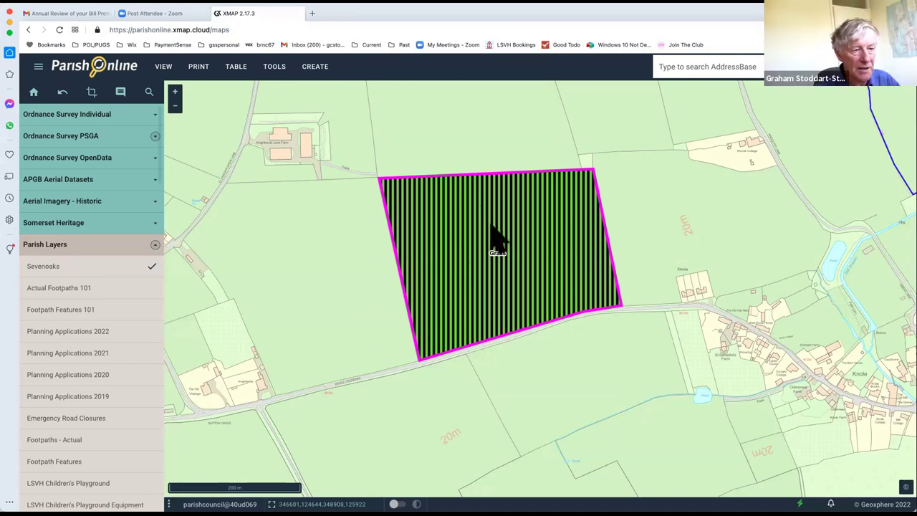
- Edit the field polygon in the Sevenoaks layer, change its Area Type to Concrete and save the feature
{"action": "mouse_move", "coordinate": [89, 268]}
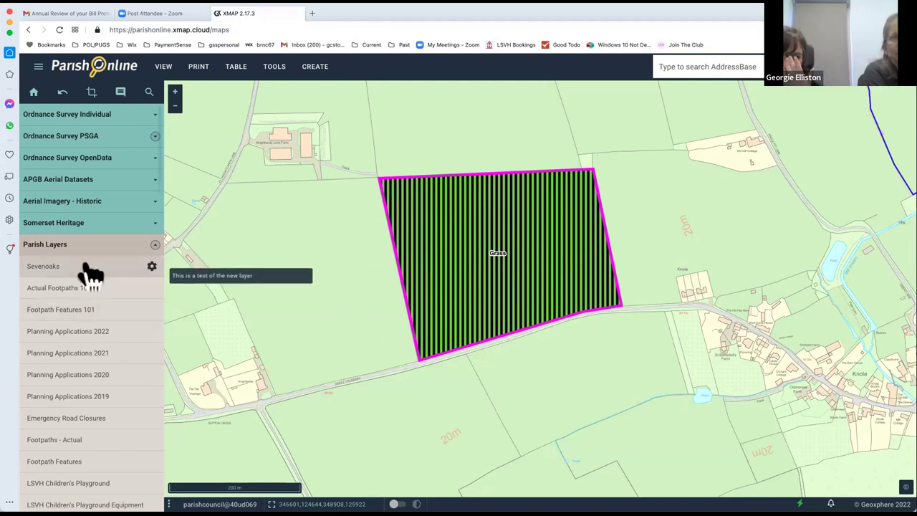
{"action": "left_click", "coordinate": [88, 269]}
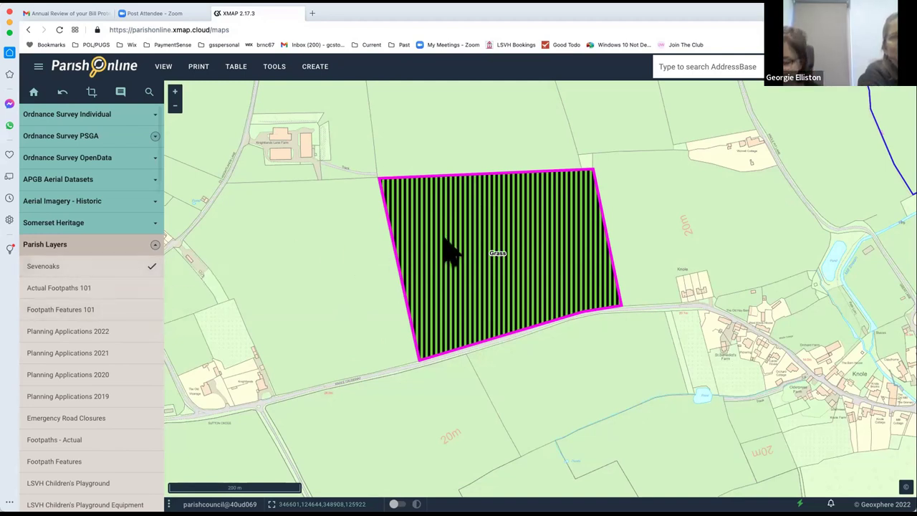
{"action": "left_click", "coordinate": [447, 250]}
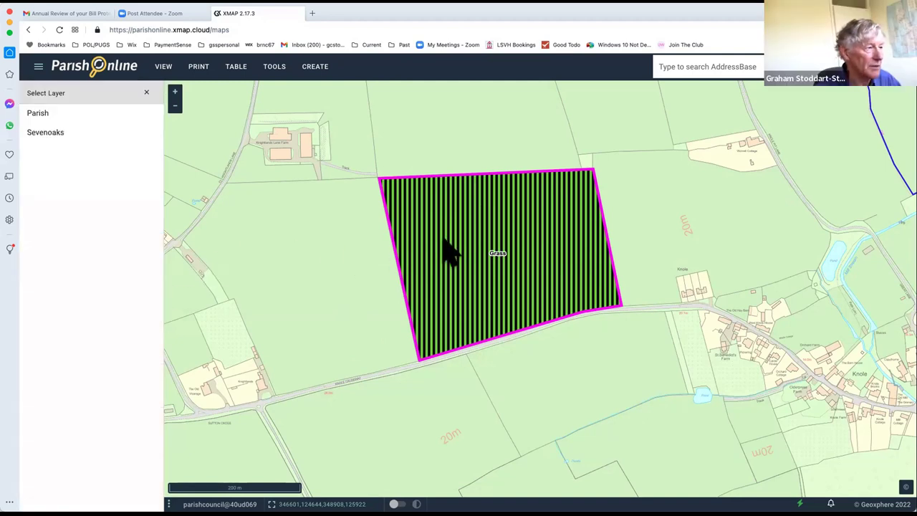
{"action": "left_click", "coordinate": [57, 140]}
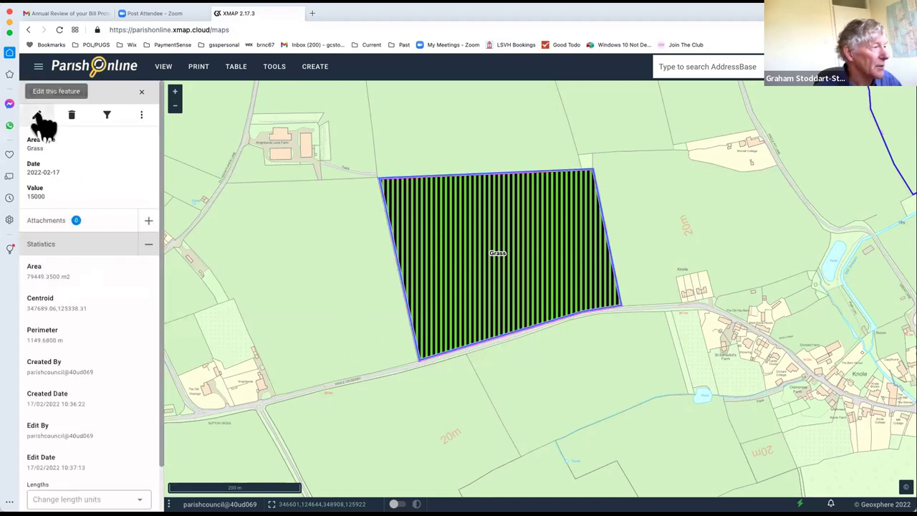
{"action": "left_click", "coordinate": [37, 117]}
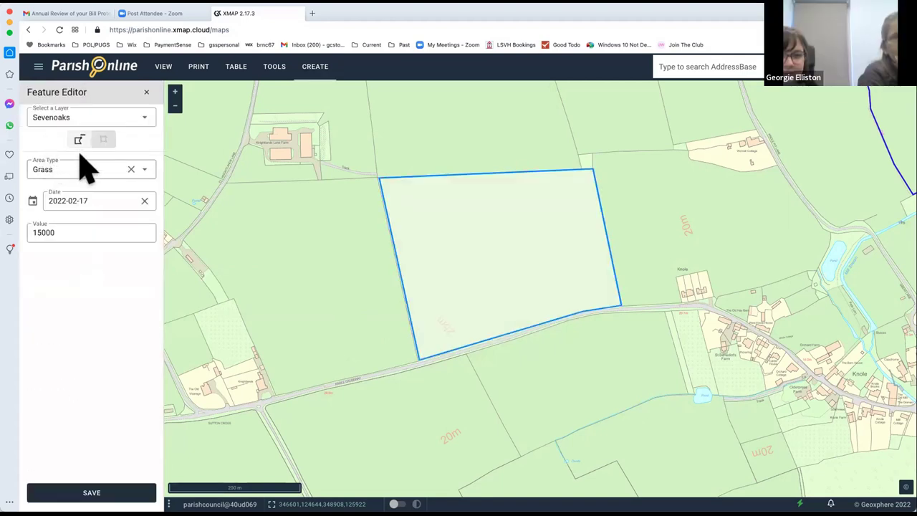
{"action": "left_click", "coordinate": [143, 170]}
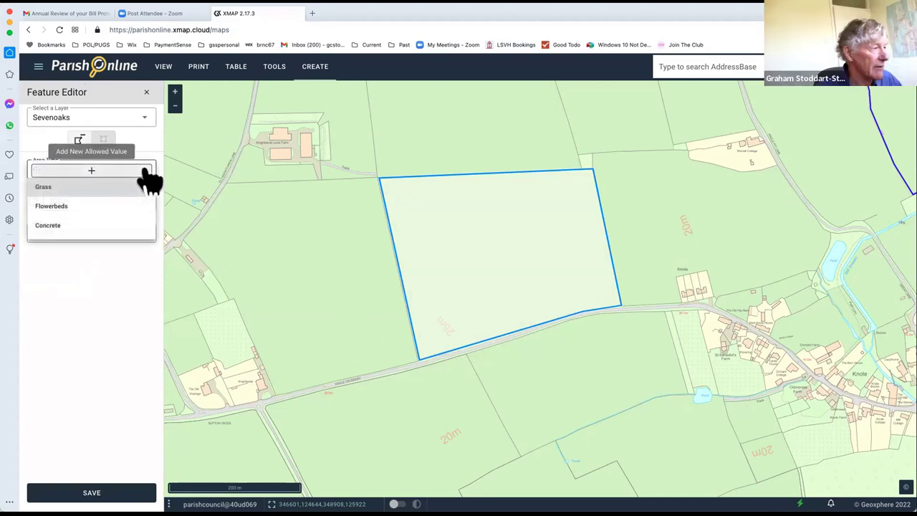
{"action": "left_click", "coordinate": [50, 225]}
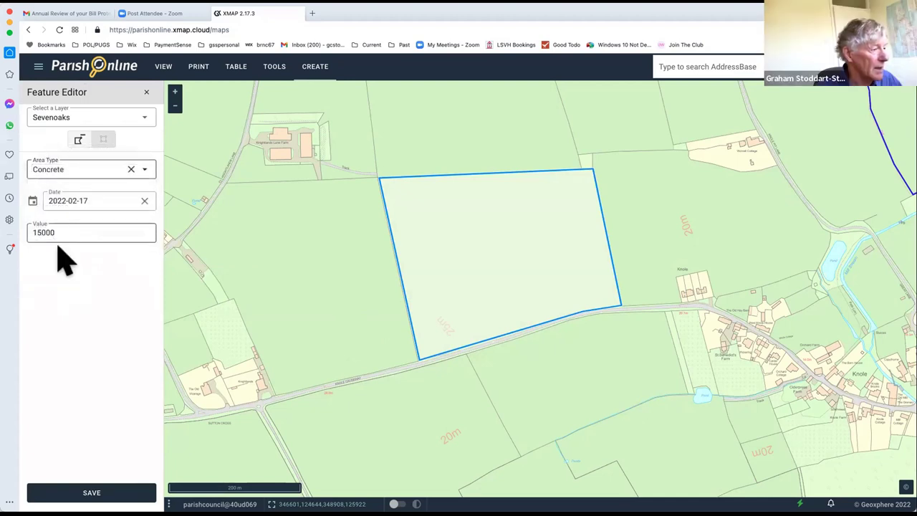
{"action": "left_click", "coordinate": [92, 492]}
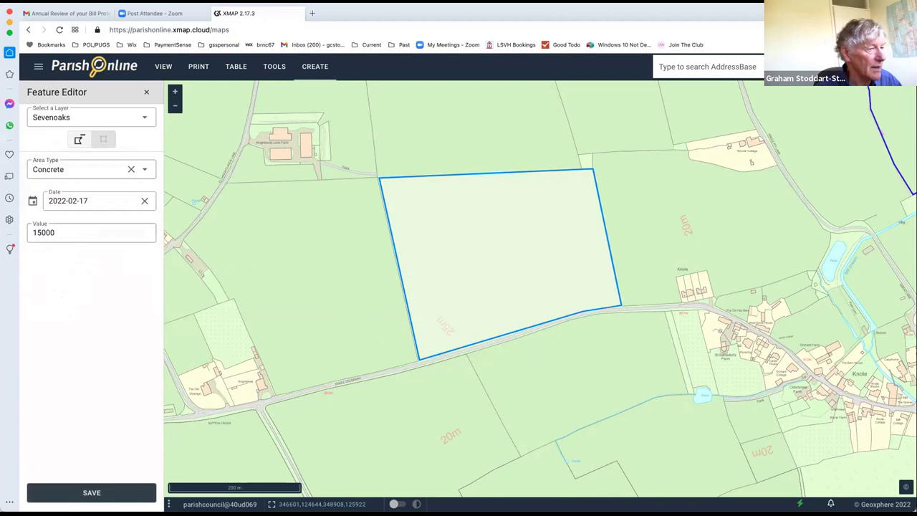